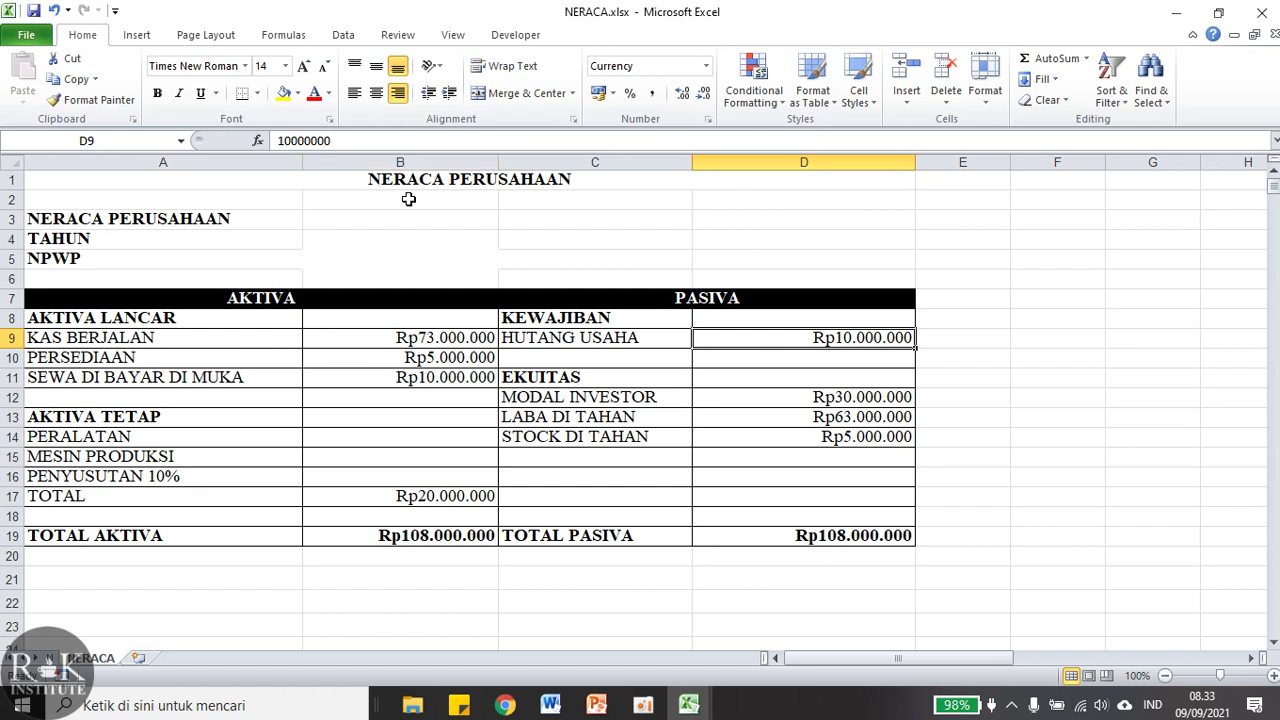
Fill in the header with company name RUMAH KOPI, year 2021 and the company's NPWP tax number.
{"action": "left_click", "coordinate": [379, 219]}
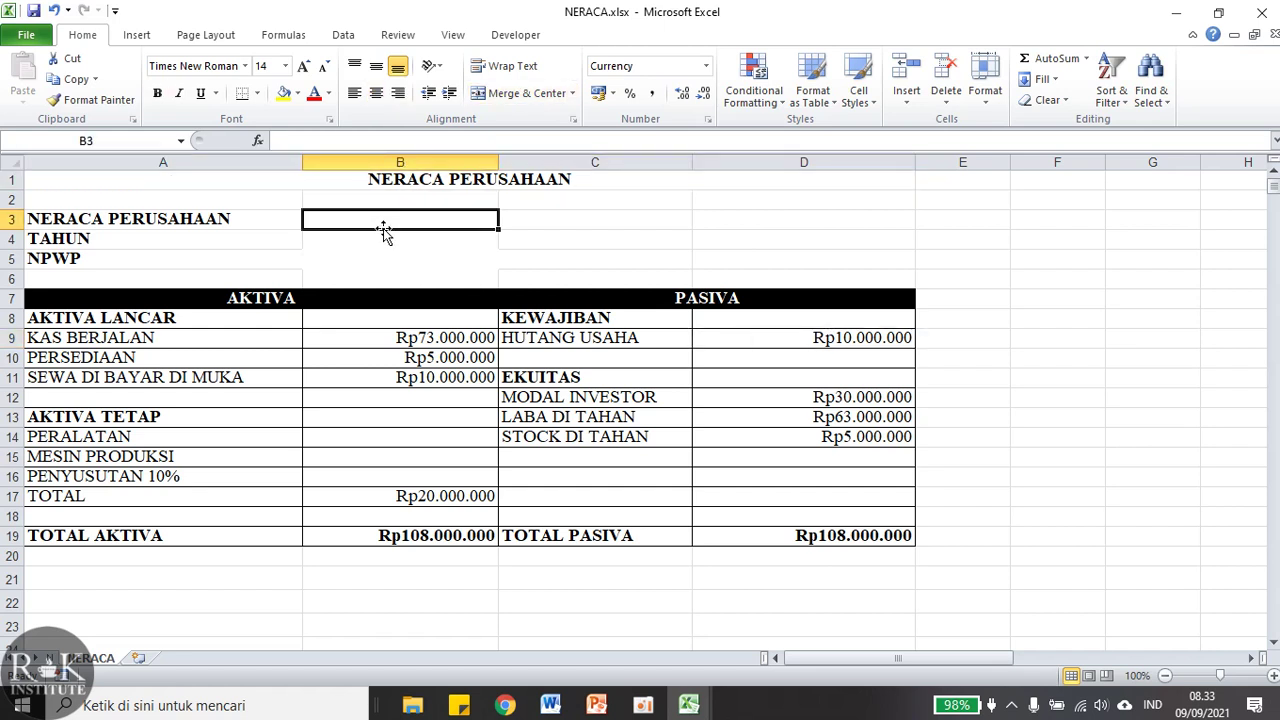
{"action": "type", "text": "RUMAH KOPI"}
{"action": "left_click", "coordinate": [394, 246]}
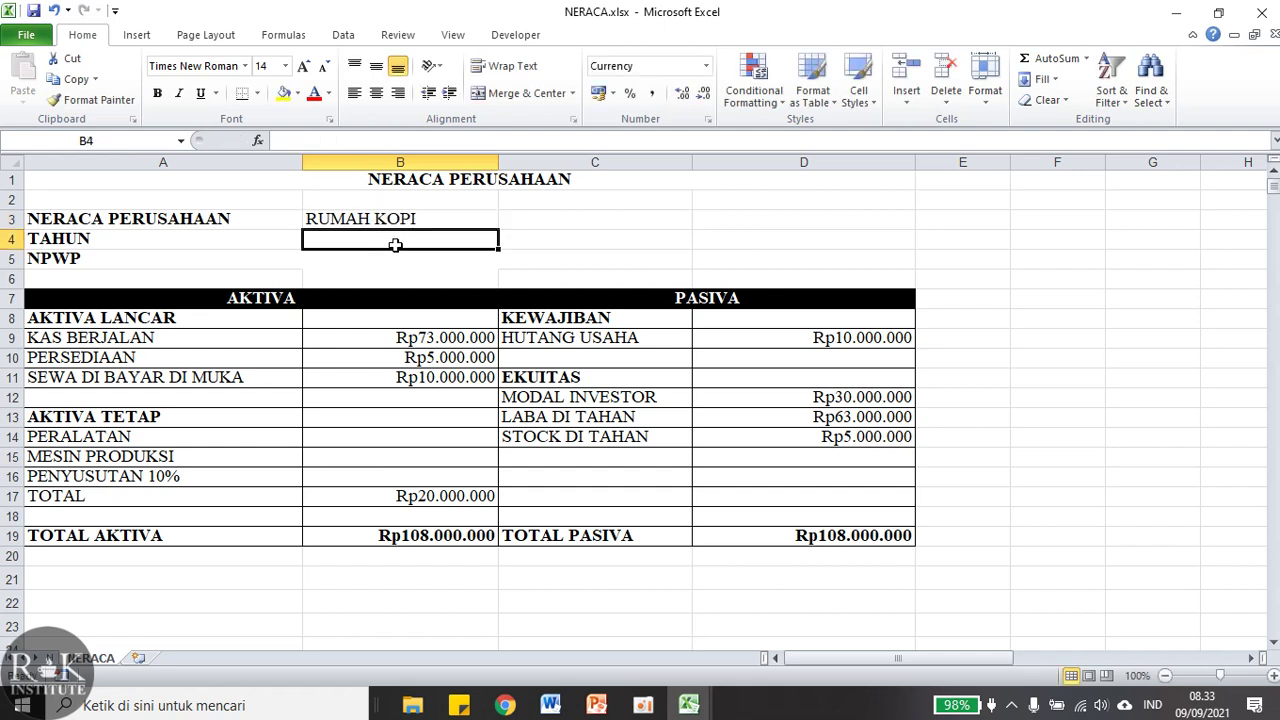
{"action": "type", "text": "2.021"}
{"action": "key", "text": "Return"}
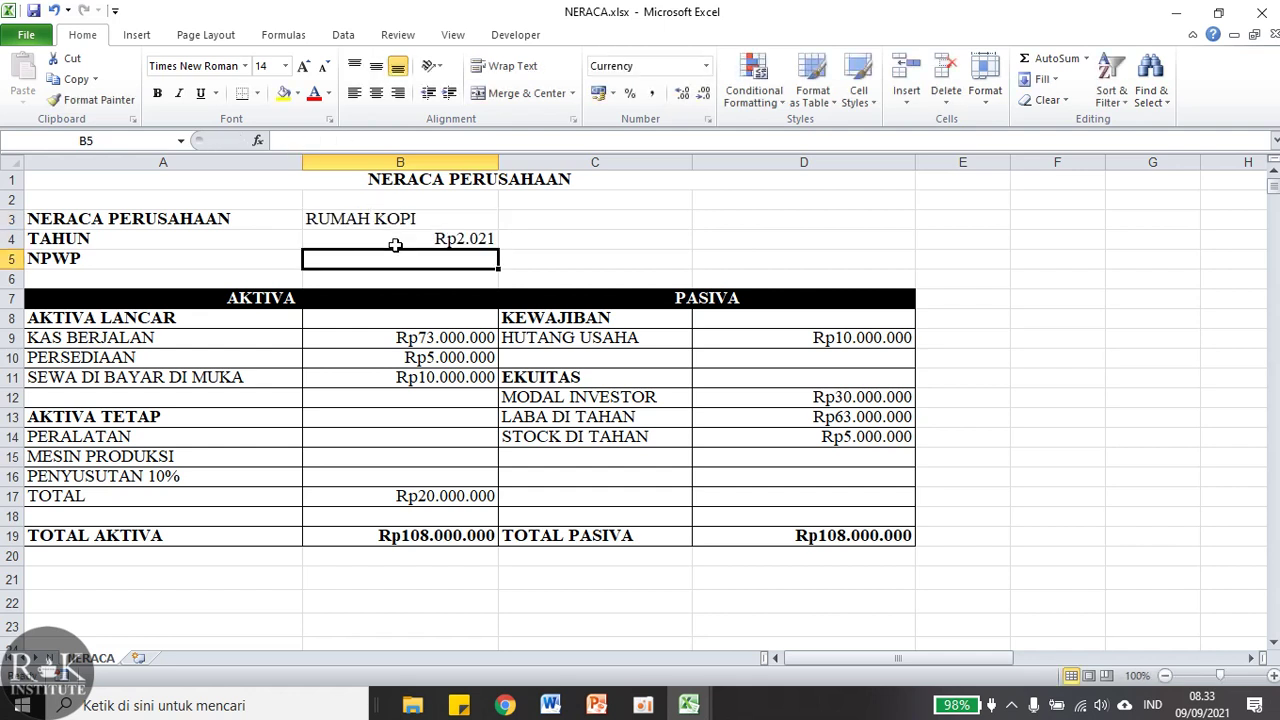
{"action": "type", "text": "0001"}
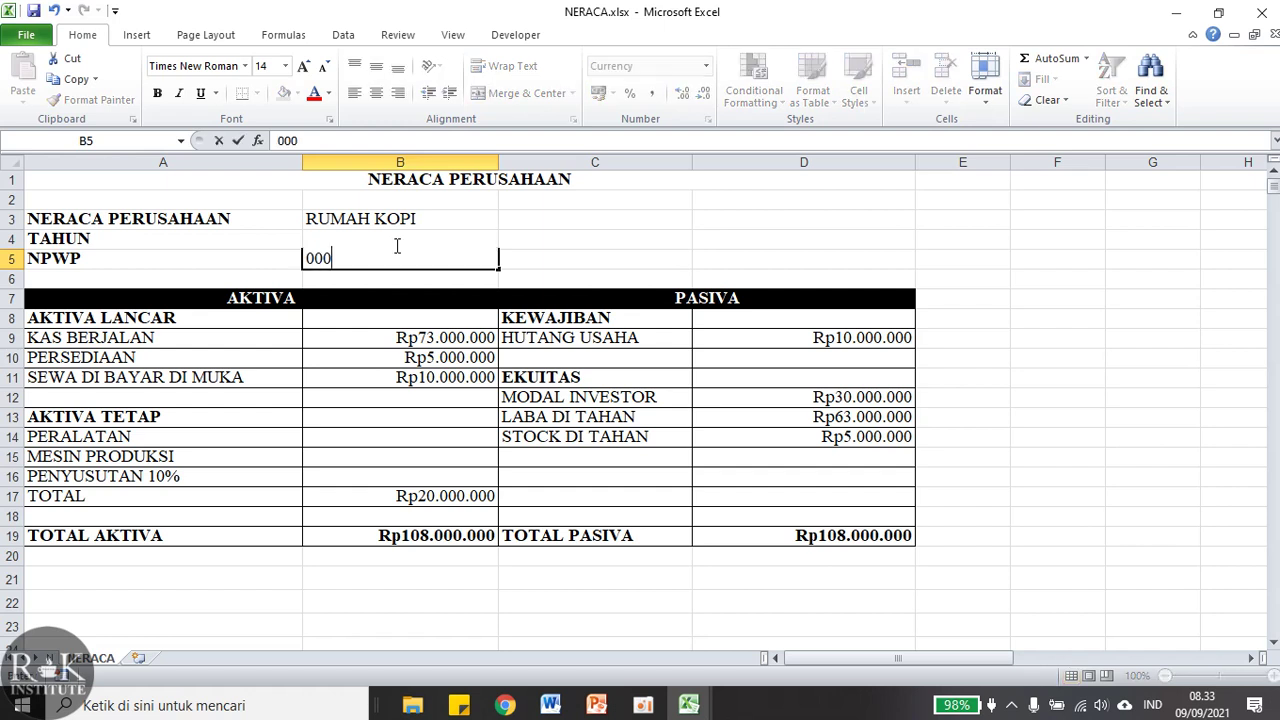
{"action": "left_click", "coordinate": [534, 226]}
Set the number format of the TAHUN and NPWP values in B4 and B5 to General.
{"action": "left_click", "coordinate": [486, 243]}
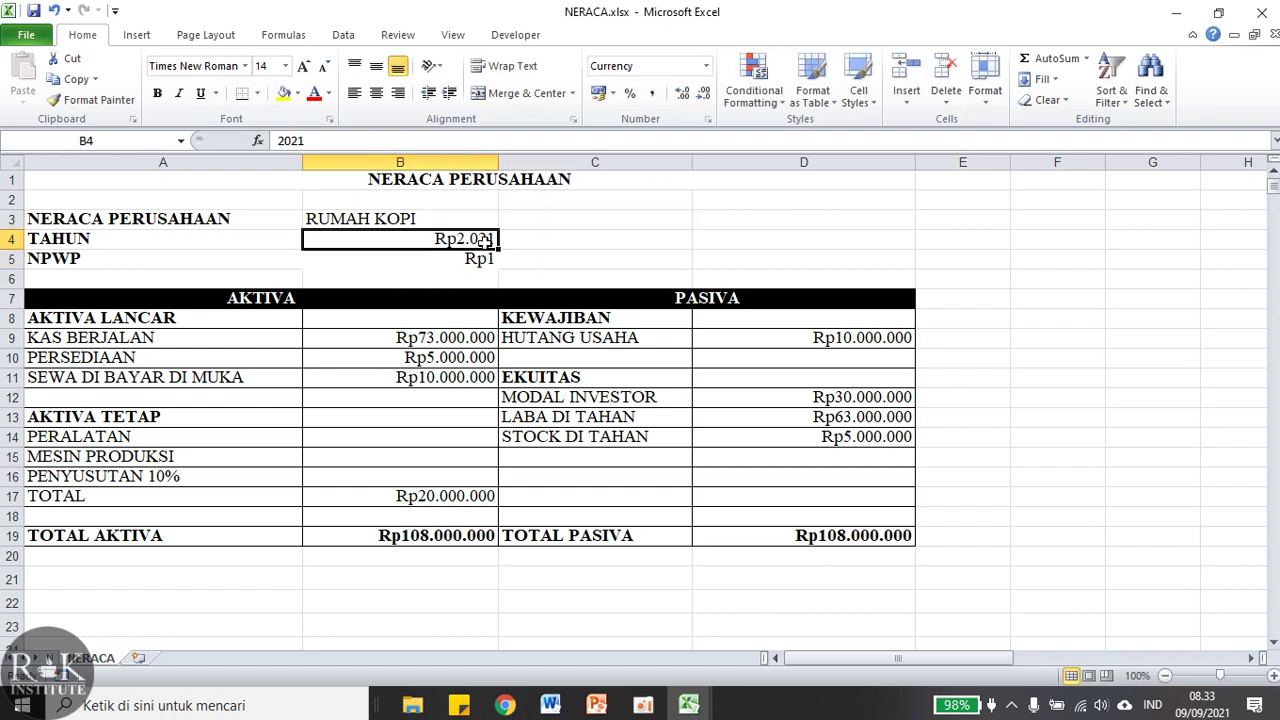
{"action": "left_click", "coordinate": [705, 66]}
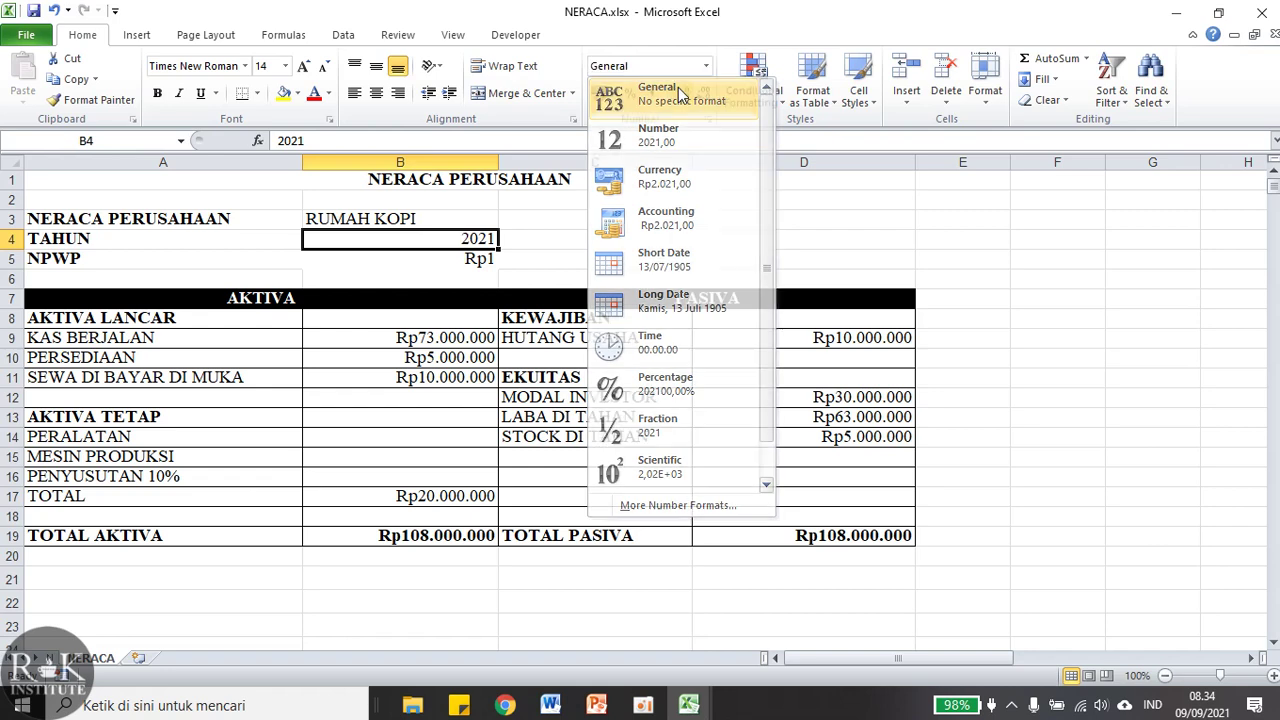
{"action": "left_click", "coordinate": [665, 93]}
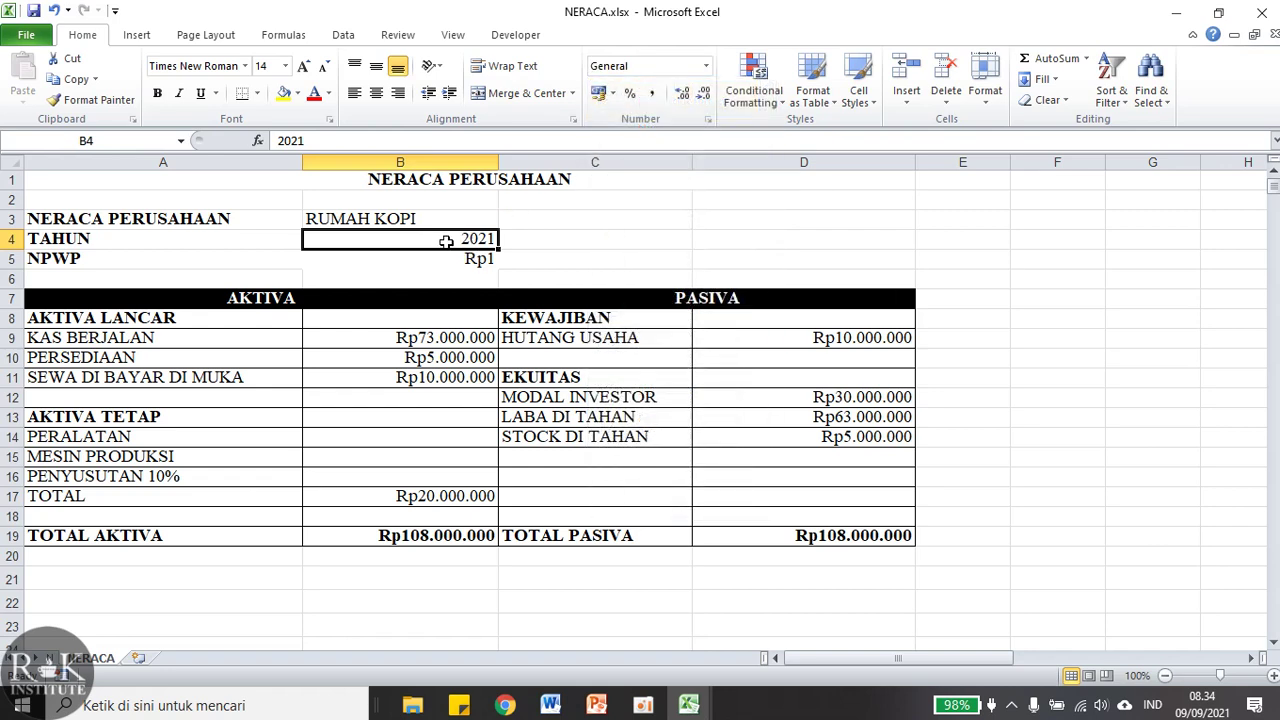
{"action": "left_click", "coordinate": [537, 226]}
{"action": "left_click", "coordinate": [456, 218]}
{"action": "left_click", "coordinate": [463, 242]}
{"action": "left_click", "coordinate": [473, 258]}
{"action": "left_click", "coordinate": [445, 219]}
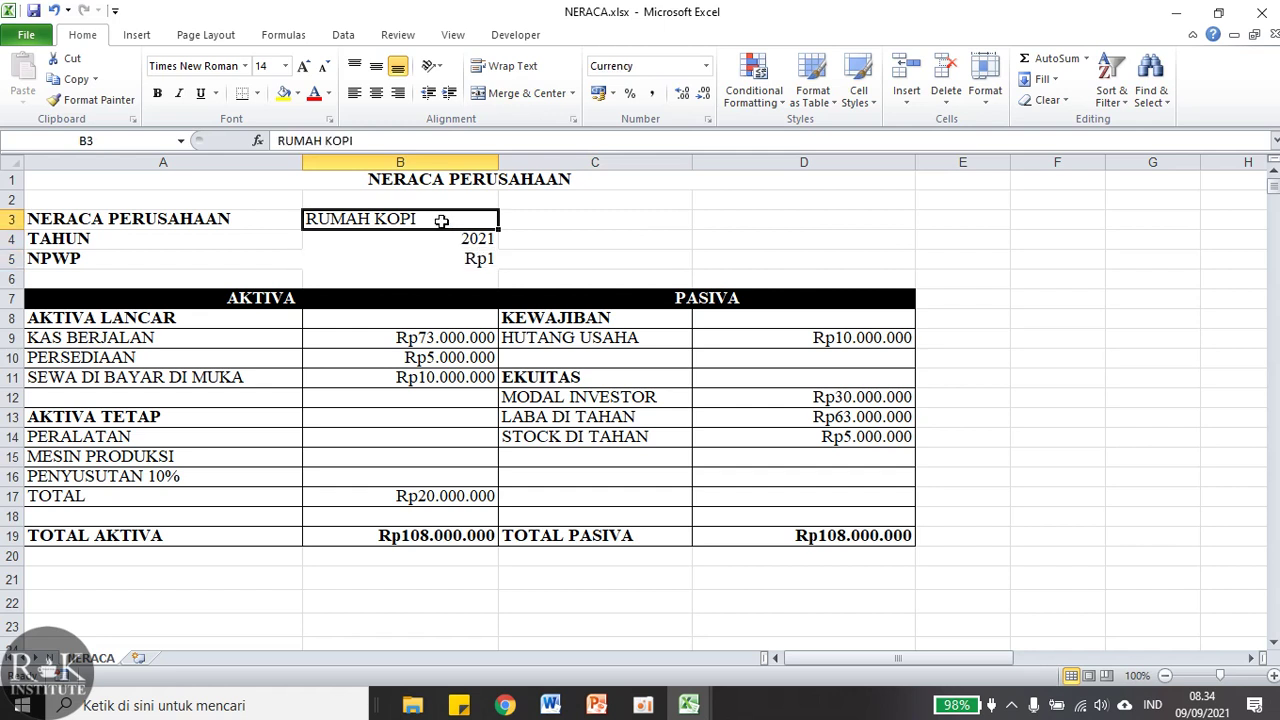
{"action": "left_click", "coordinate": [446, 240]}
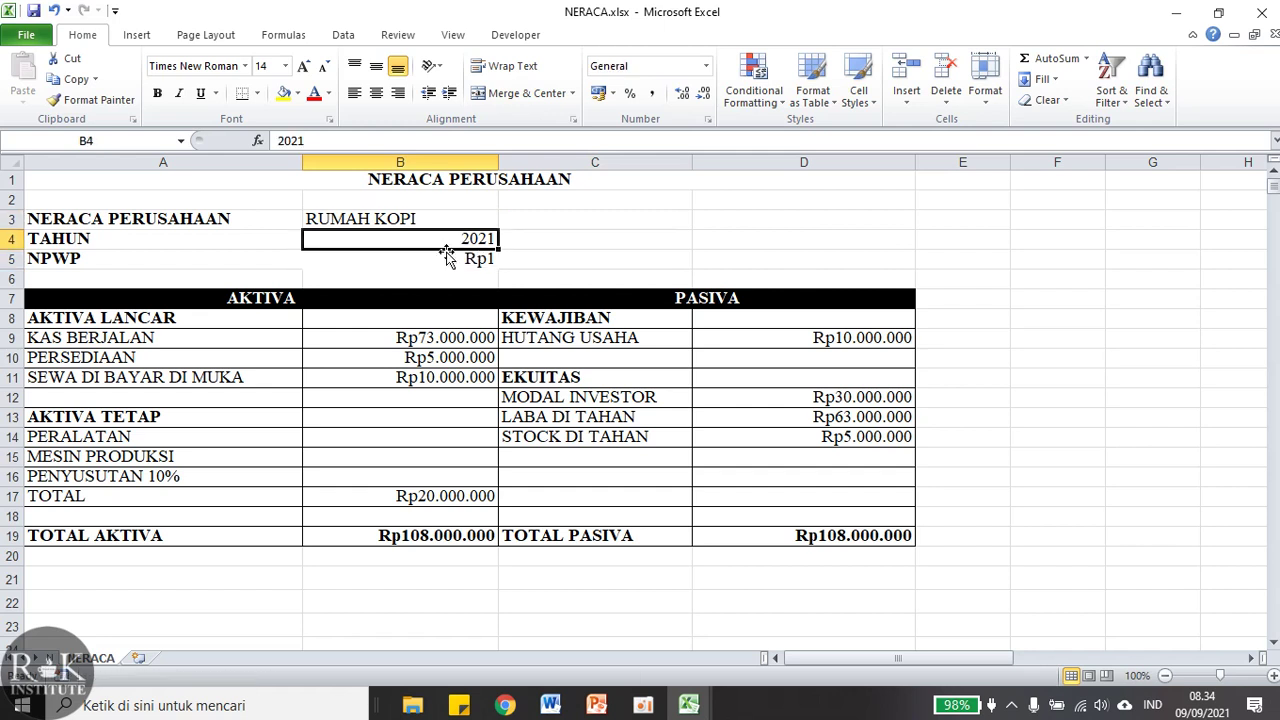
{"action": "left_click", "coordinate": [447, 259]}
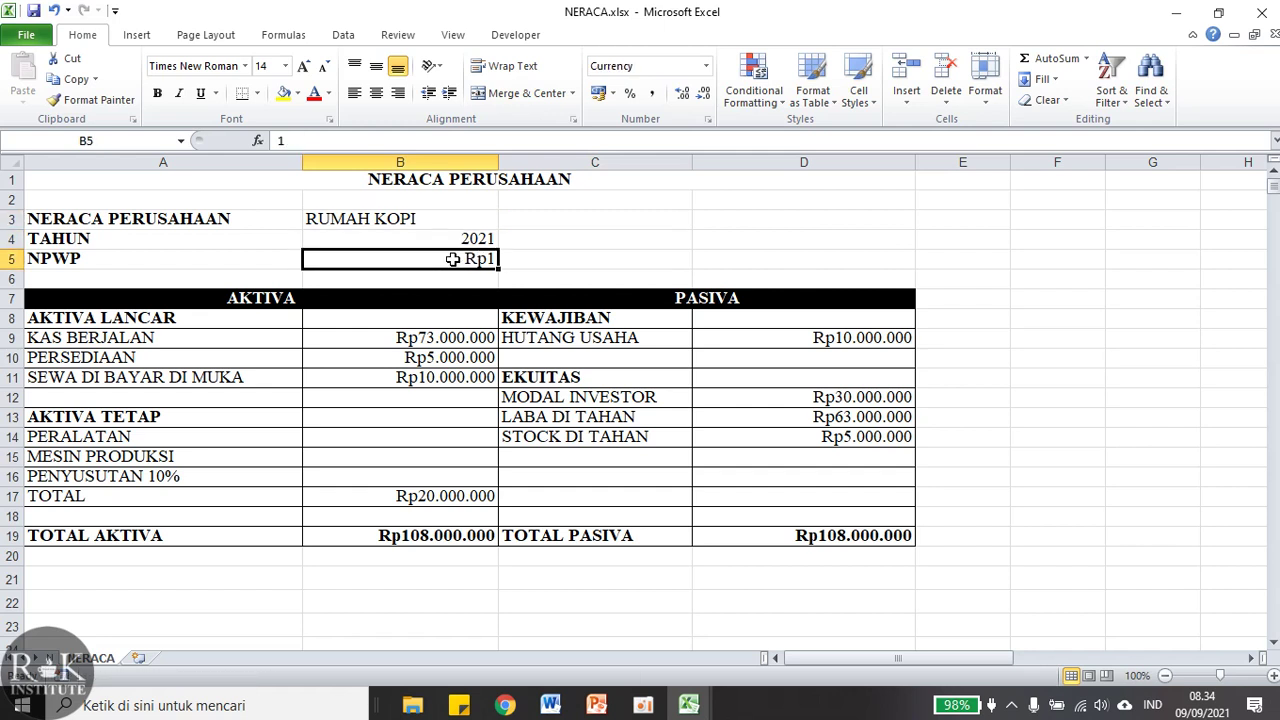
{"action": "left_click", "coordinate": [706, 66]}
{"action": "left_click", "coordinate": [700, 86]}
{"action": "left_click", "coordinate": [737, 242]}
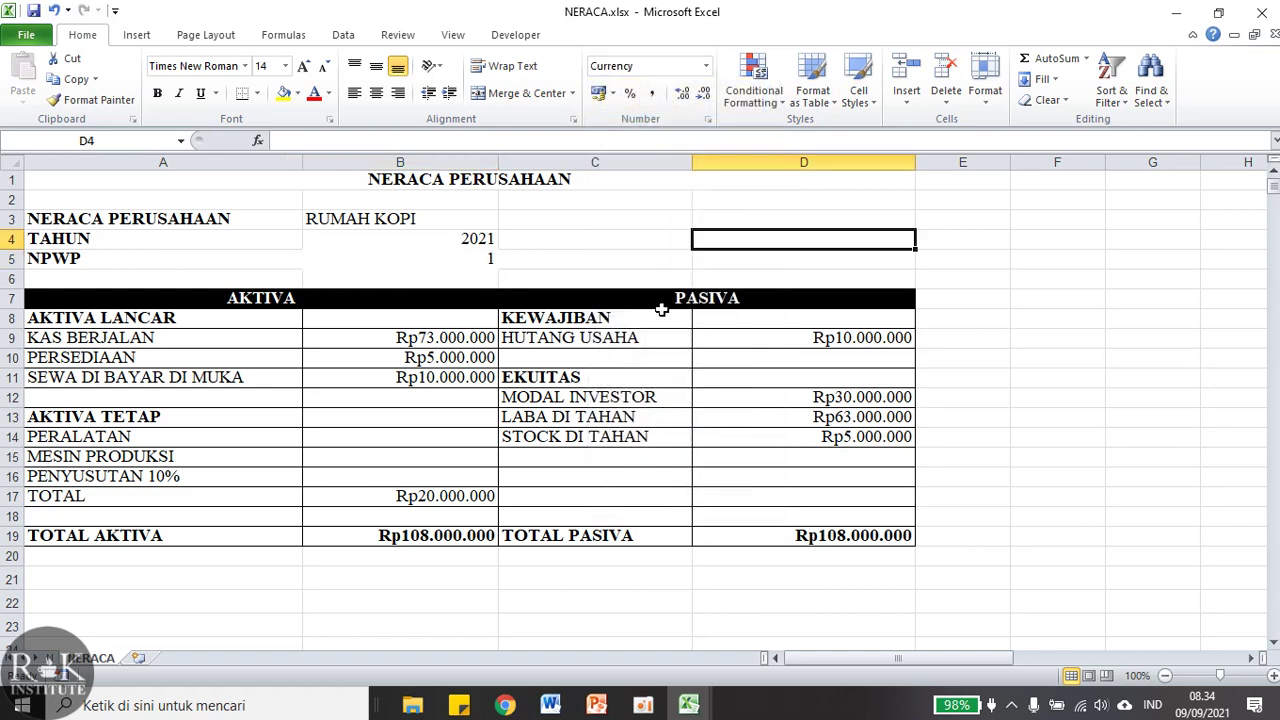
{"action": "left_click", "coordinate": [318, 298]}
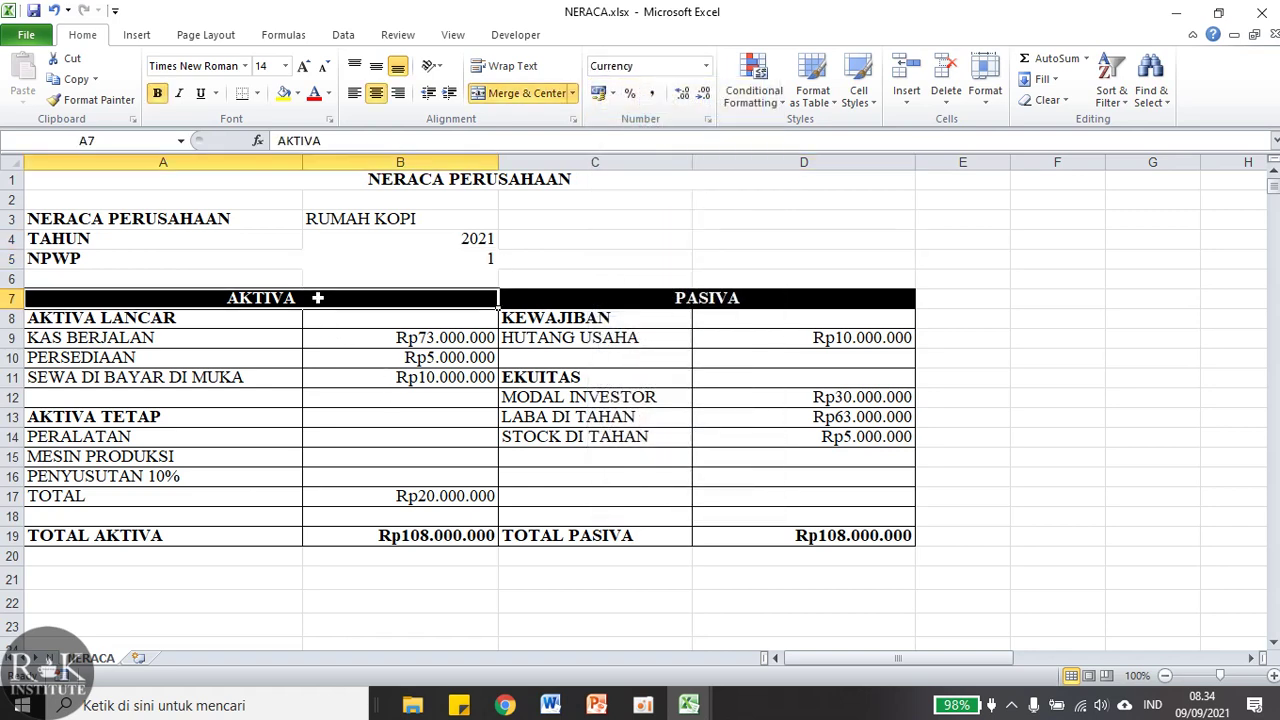
{"action": "left_click", "coordinate": [575, 292]}
{"action": "left_click", "coordinate": [420, 295]}
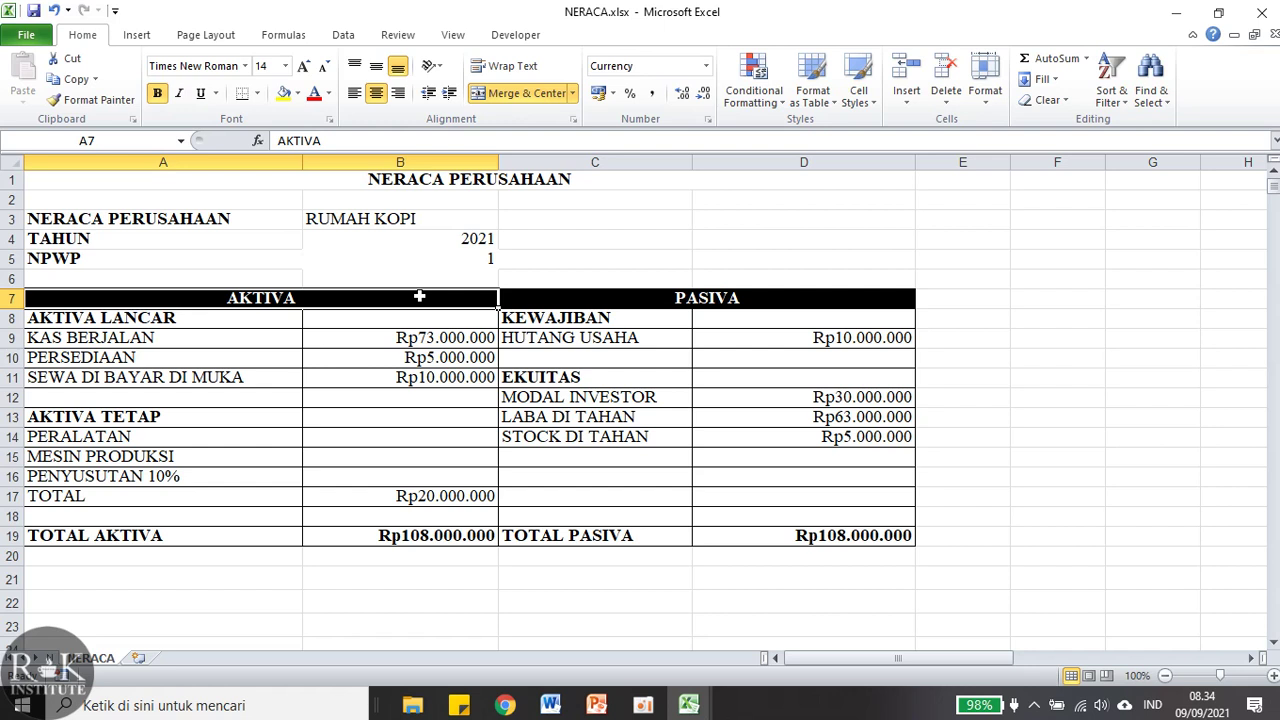
{"action": "left_click", "coordinate": [685, 310]}
Add a TANGGAL entry in row 6 with the period 1 Januari - 31 Desember 2021.
{"action": "left_click", "coordinate": [315, 279]}
{"action": "left_click", "coordinate": [287, 279]}
{"action": "type", "text": "TAN"}
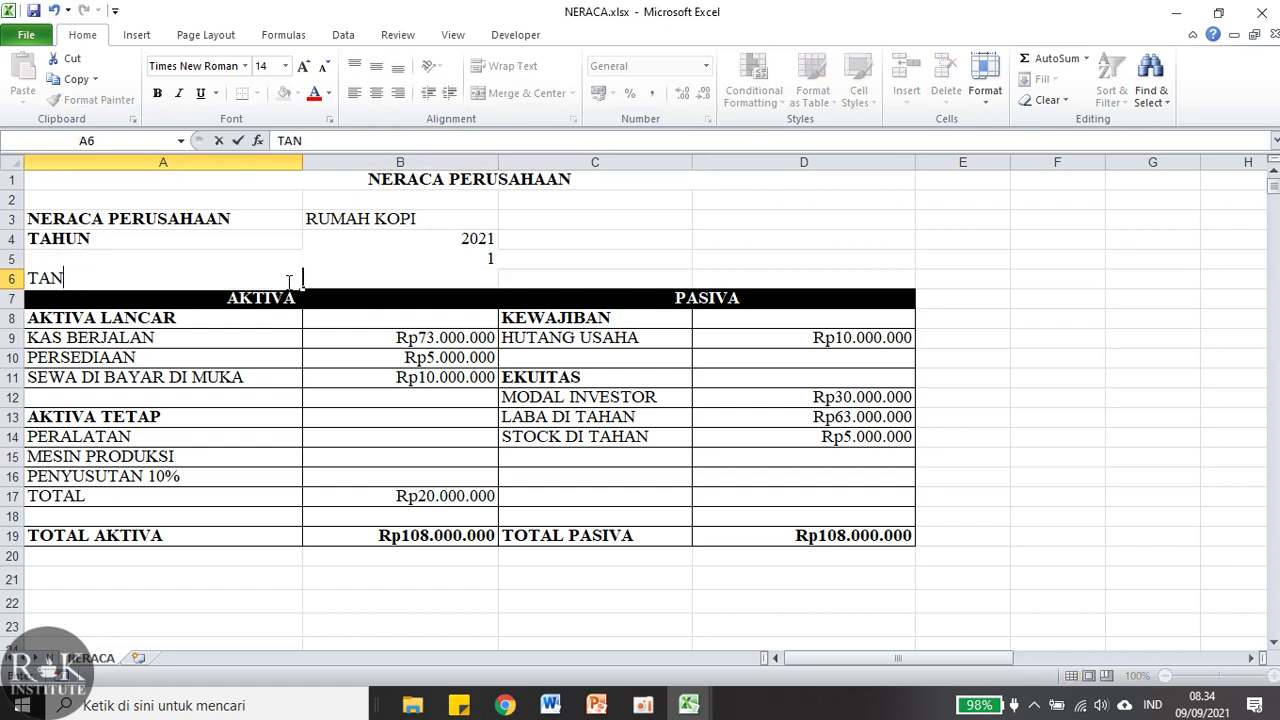
{"action": "type", "text": "GGA;"}
{"action": "key", "text": "BackSpace"}
{"action": "type", "text": "L"}
{"action": "left_click", "coordinate": [397, 286]}
{"action": "type", "text": "1 "}
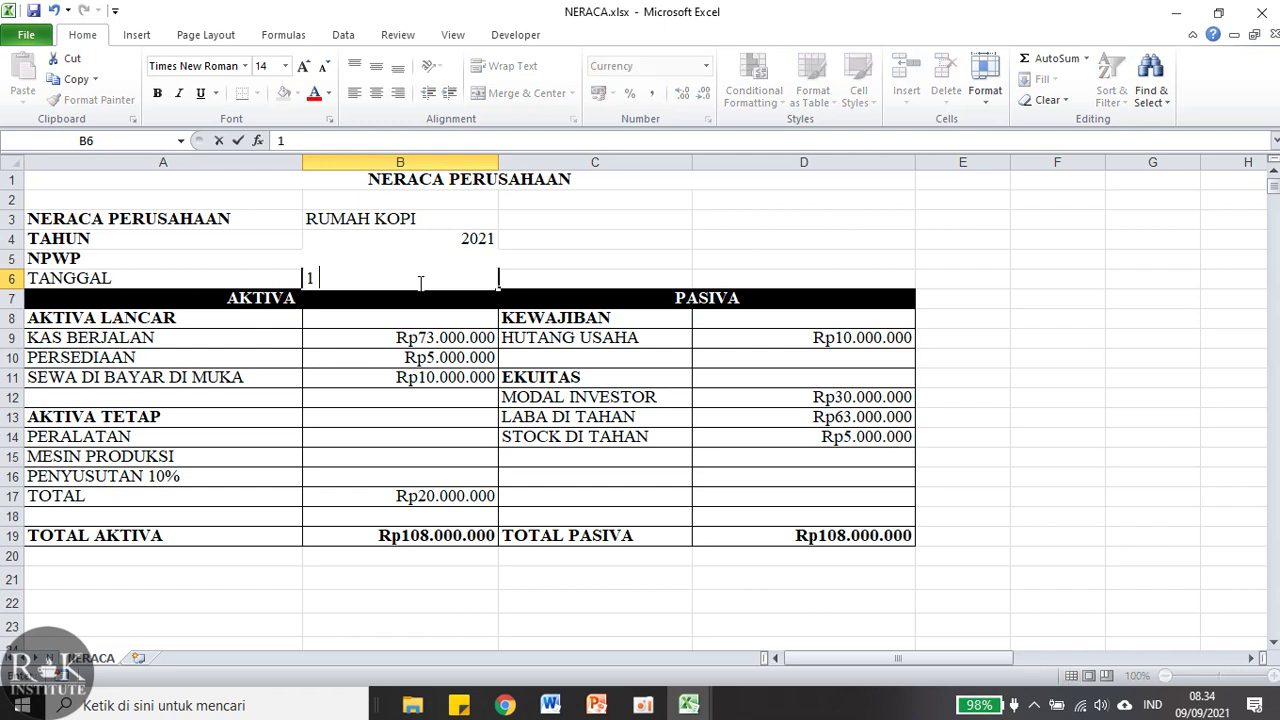
{"action": "type", "text": "Januari - 31 Desemb"}
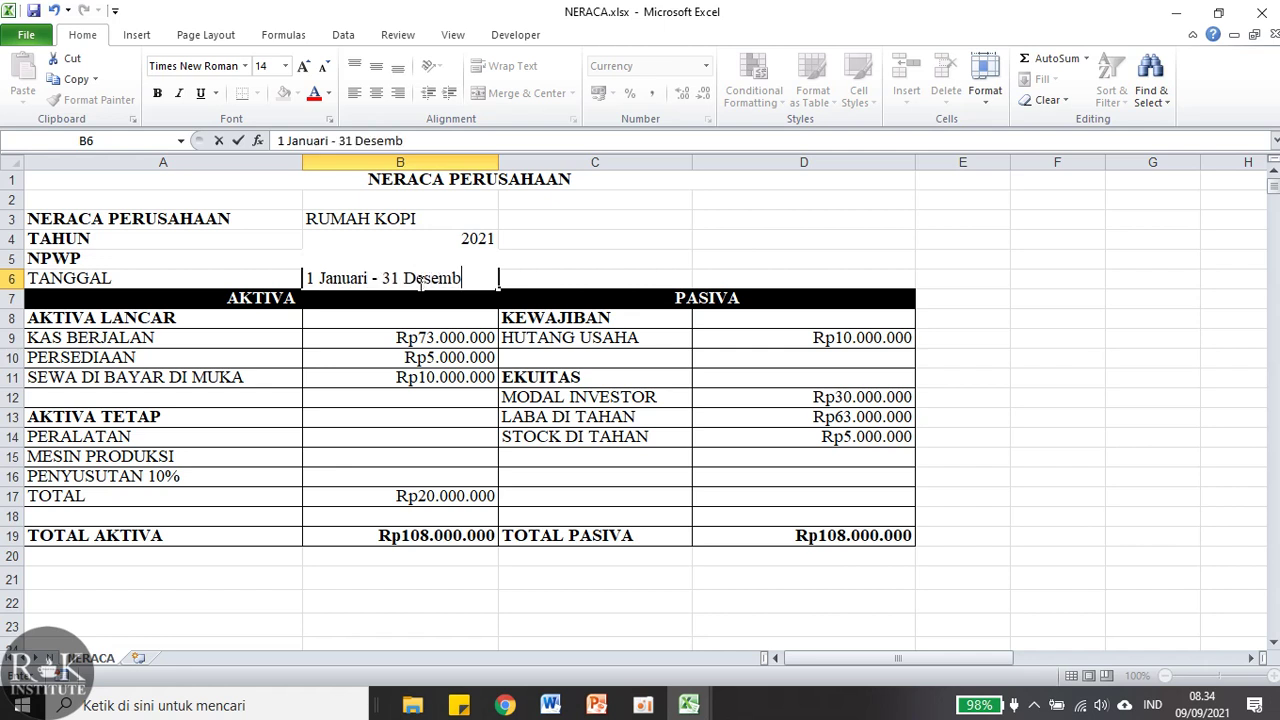
{"action": "type", "text": "er 2021"}
{"action": "key", "text": "Return"}
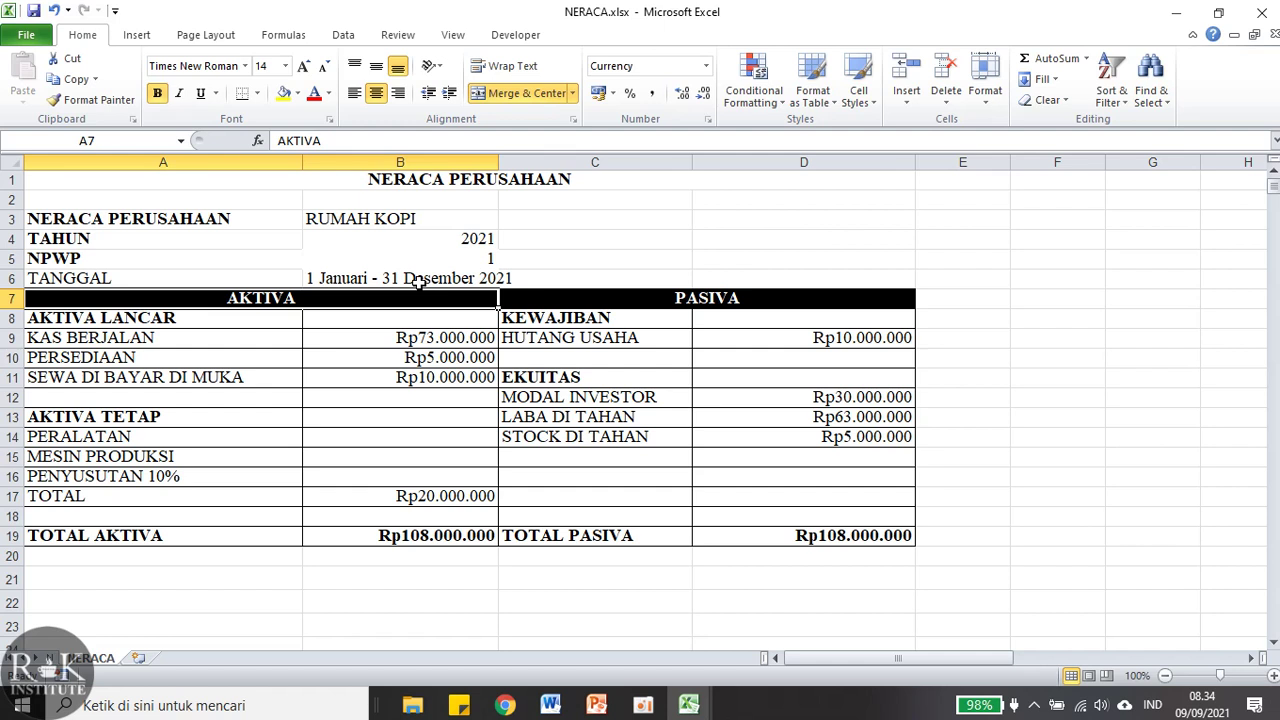
{"action": "left_click", "coordinate": [418, 283]}
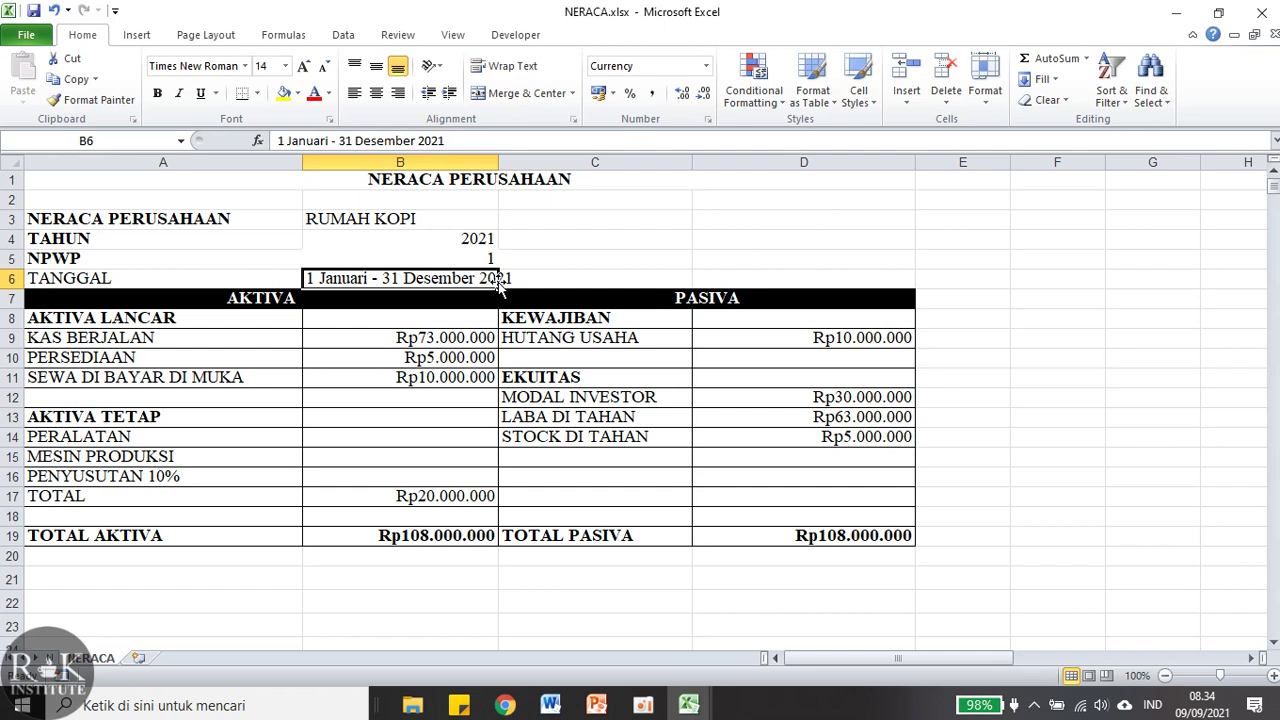
Clear the amounts from PASIVA cells D9:D15 and AKTIVA cells B9:B17, keeping the overall totals in row 19.
{"action": "left_click", "coordinate": [797, 345]}
{"action": "left_click_drag", "start_coordinate": [771, 344], "coordinate": [767, 456]}
{"action": "key", "text": "Delete"}
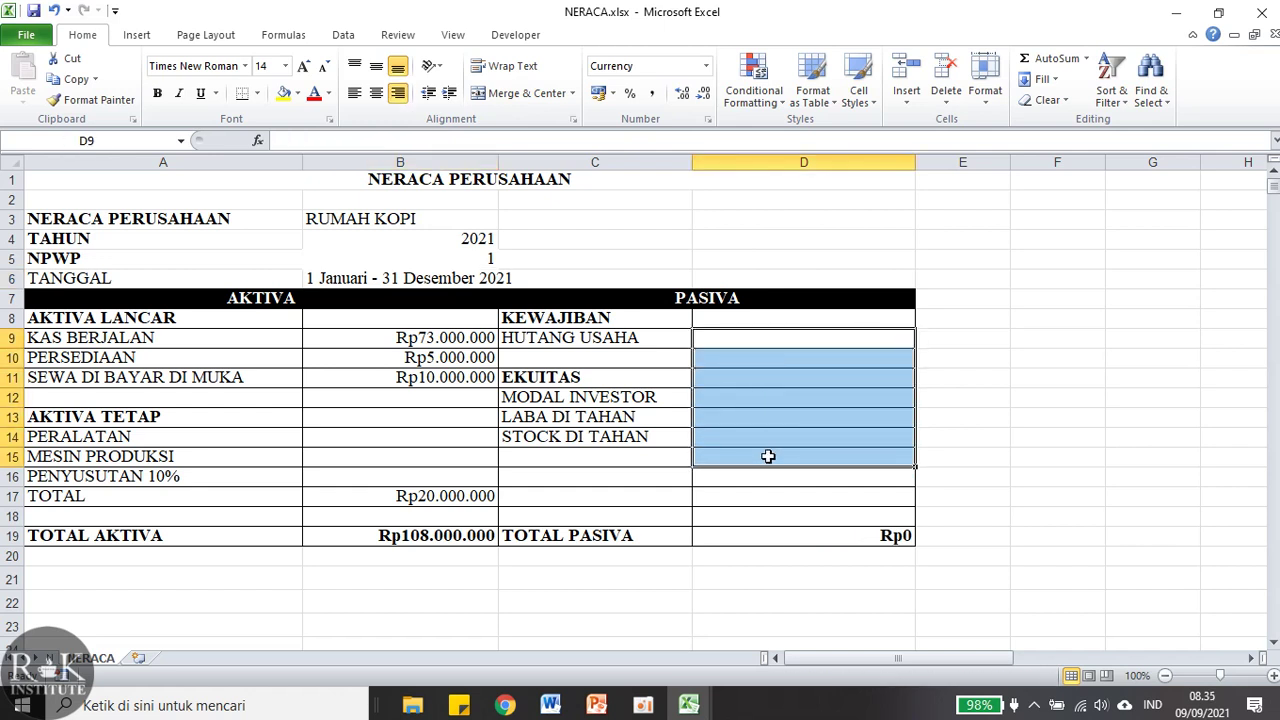
{"action": "left_click_drag", "start_coordinate": [440, 345], "coordinate": [436, 490]}
{"action": "key", "text": "Delete"}
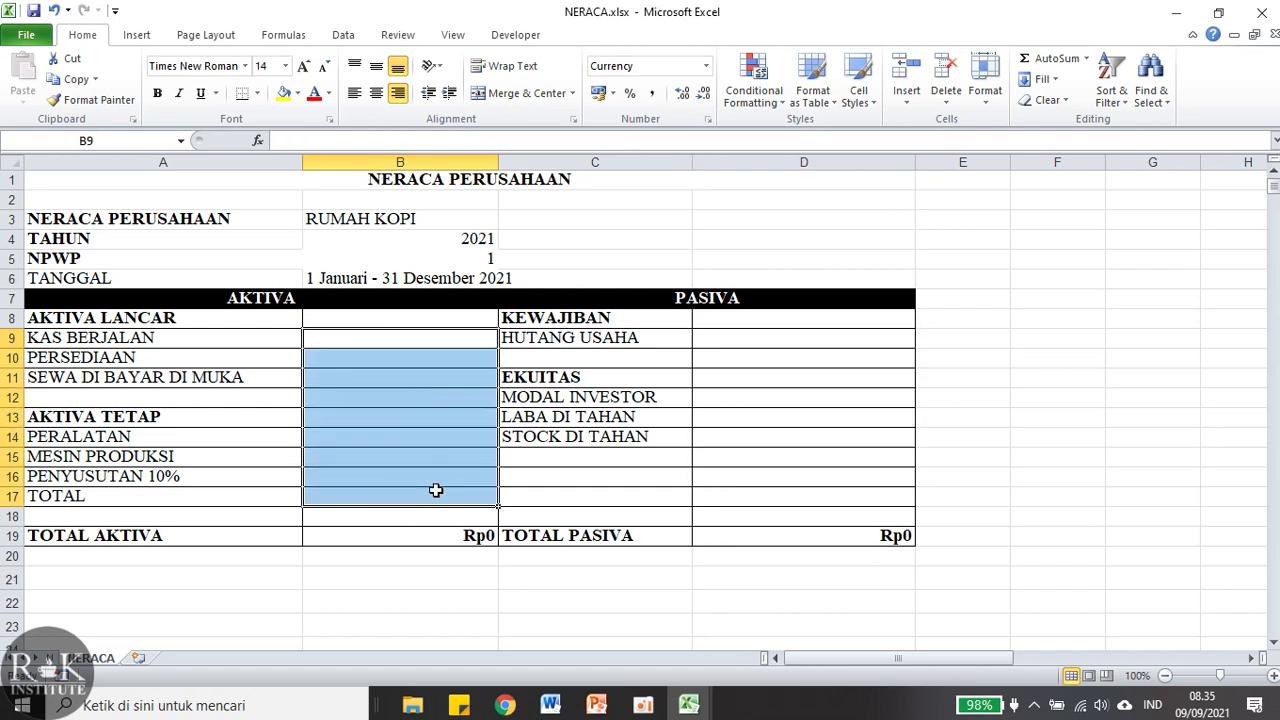
Enter 30.000.000 for MODAL INVESTOR and 10.000.000 for HUTANG USAHA on the PASIVA side.
{"action": "left_click", "coordinate": [748, 399]}
{"action": "type", "text": "30.000.000"}
{"action": "key", "text": "Return"}
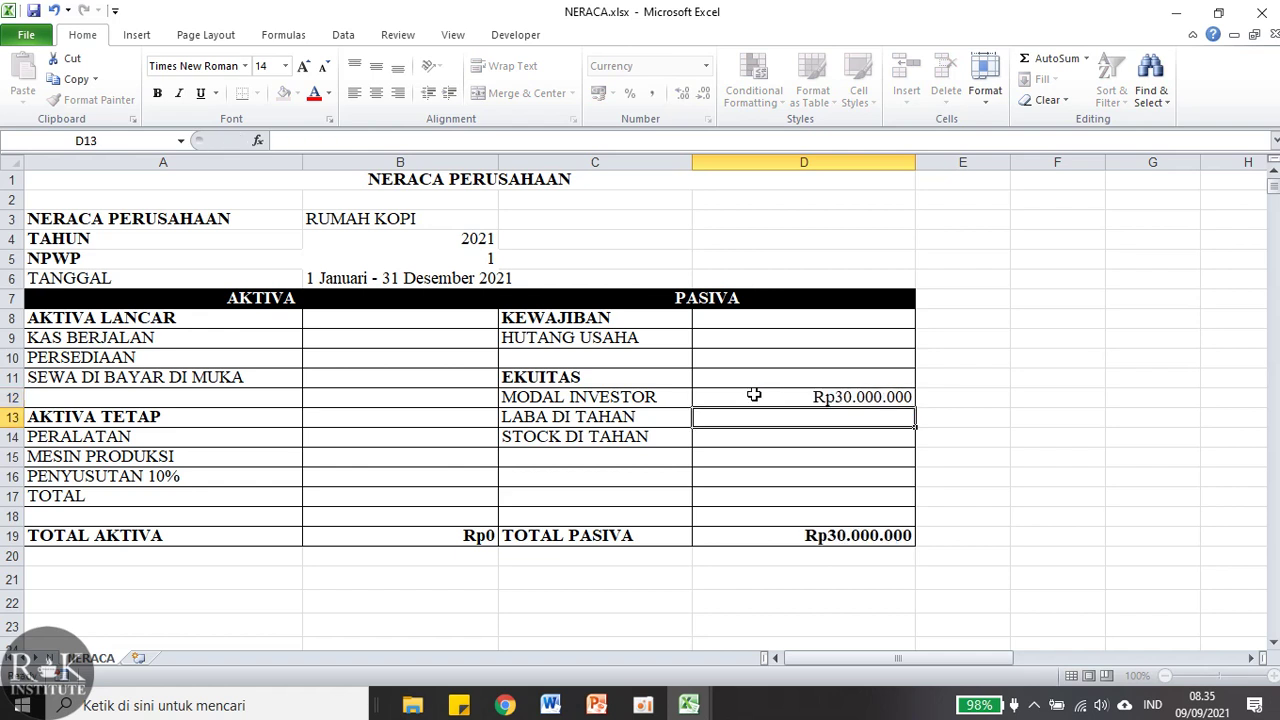
{"action": "left_click", "coordinate": [790, 341]}
{"action": "type", "text": "10000000"}
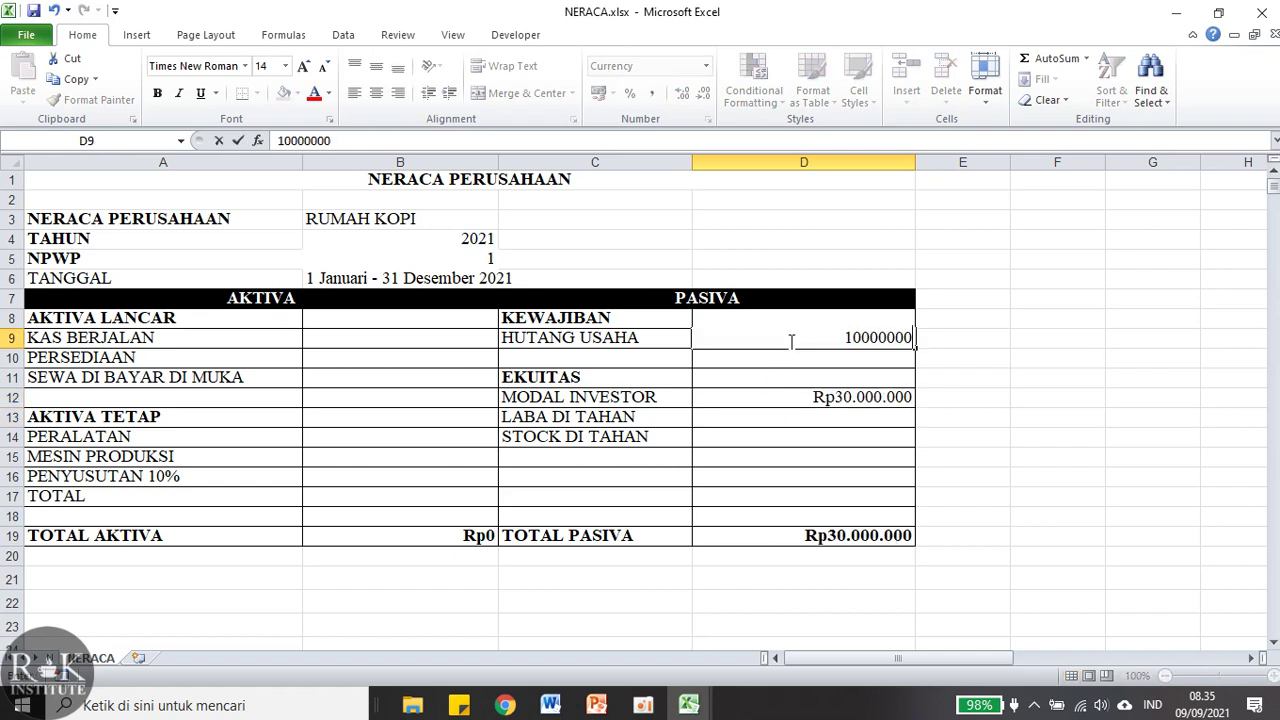
{"action": "key", "text": "Return"}
{"action": "left_click", "coordinate": [790, 403]}
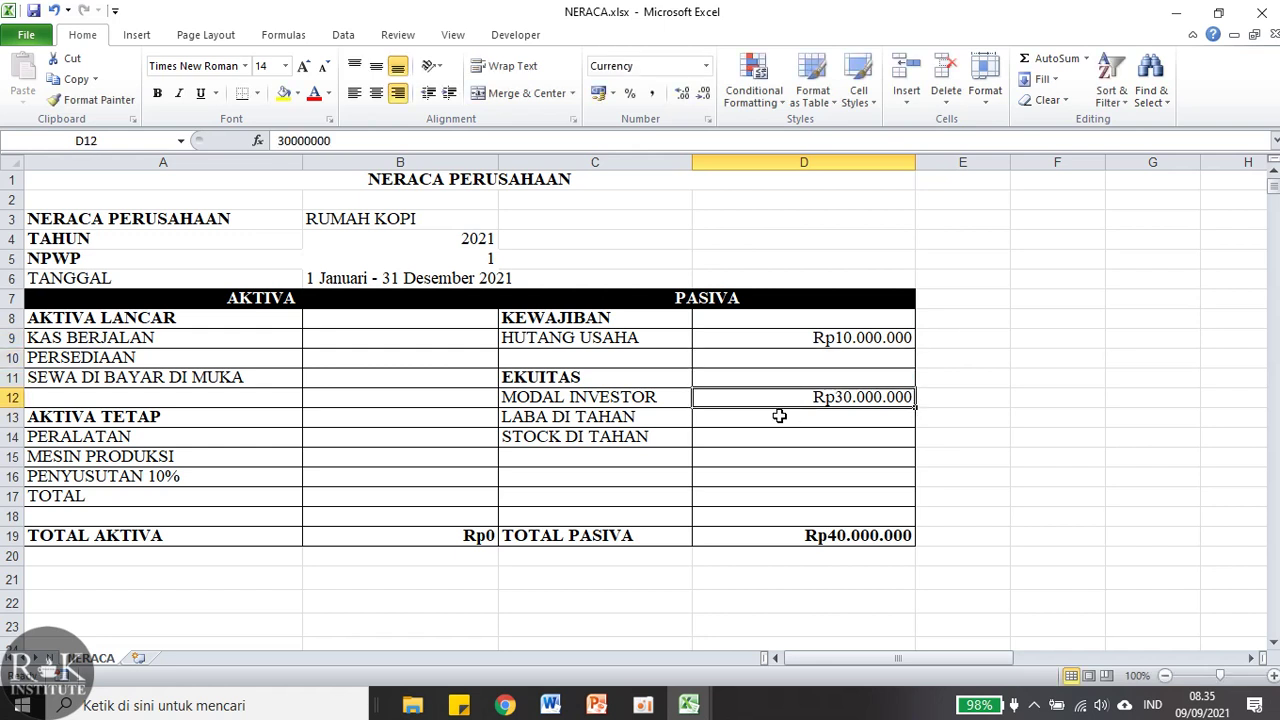
Enter 20.000.000 as the AKTIVA TETAP total in B17 and 10.000.000 for KAS BERJALAN in B9.
{"action": "left_click", "coordinate": [442, 494]}
{"action": "type", "text": "20000000"}
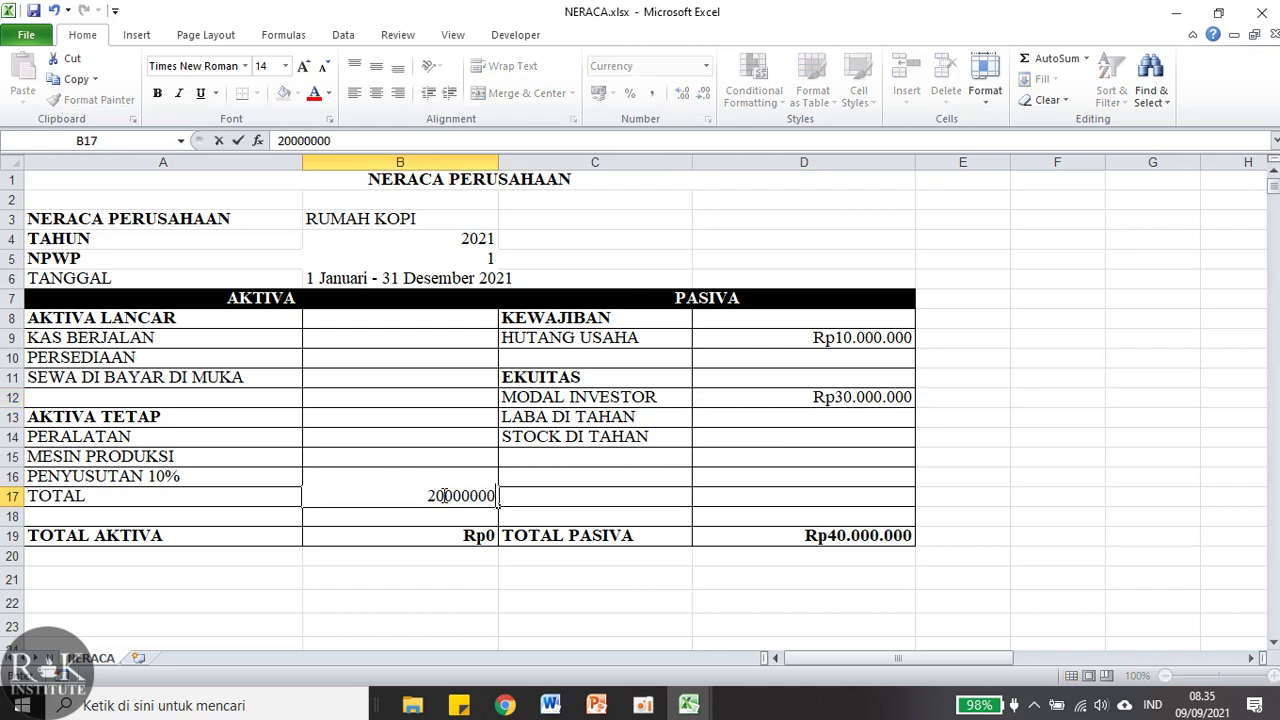
{"action": "key", "text": "Return"}
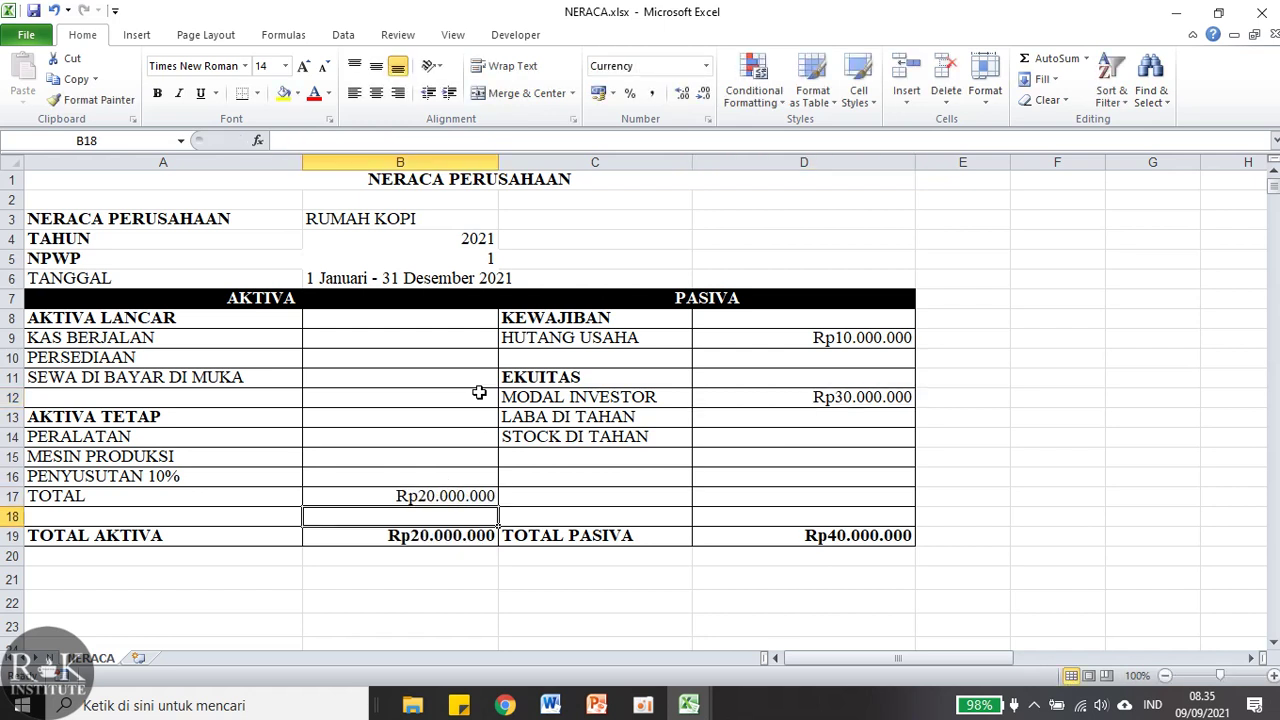
{"action": "left_click", "coordinate": [435, 337]}
{"action": "type", "text": "10000000"}
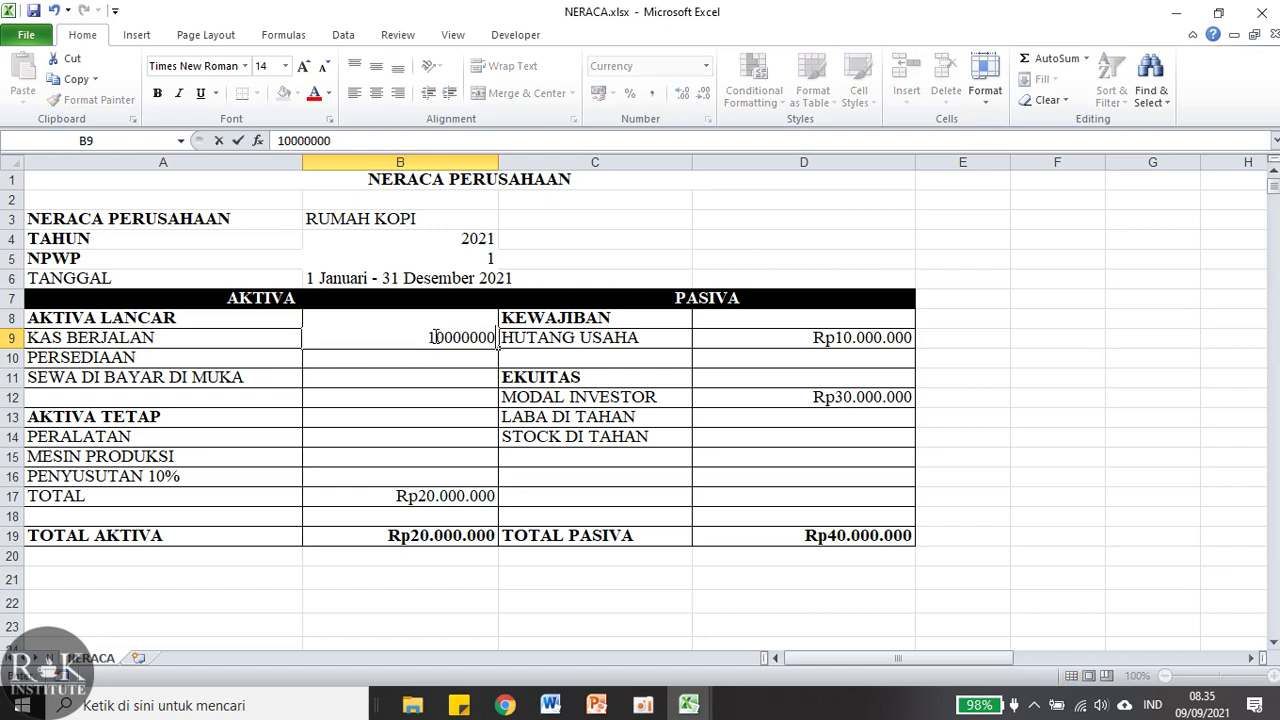
{"action": "key", "text": "Return"}
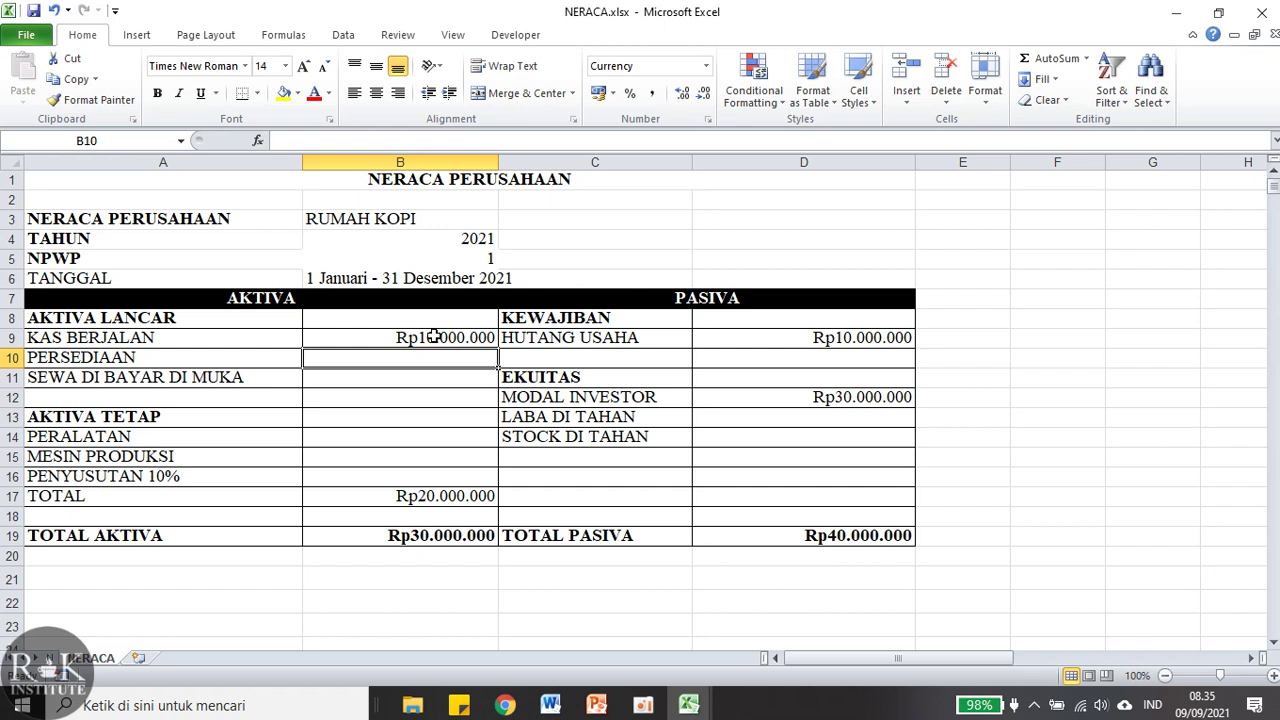
Switch to the ANALISA NERACA.xlsx workbook and examine its short balance sheet and the profit-and-loss table.
{"action": "left_click", "coordinate": [700, 706]}
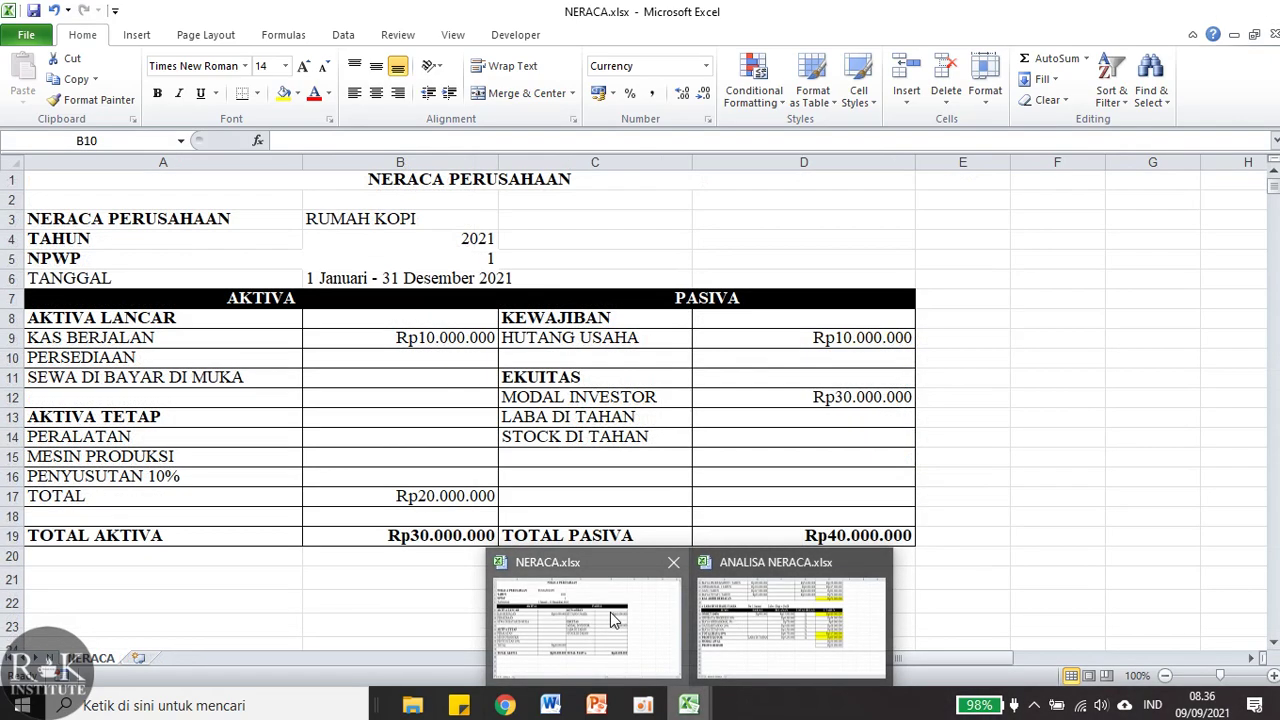
{"action": "left_click", "coordinate": [720, 603]}
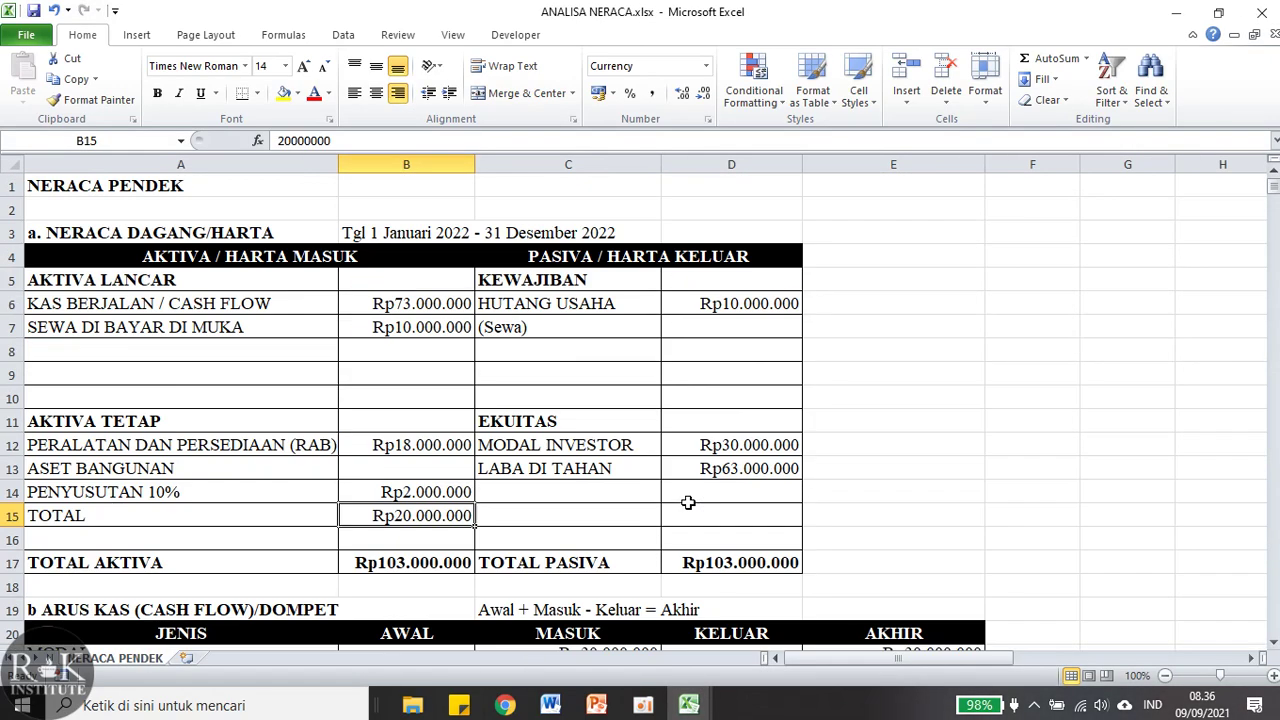
{"action": "scroll", "coordinate": [688, 502], "scroll_direction": "down", "scroll_amount": 8}
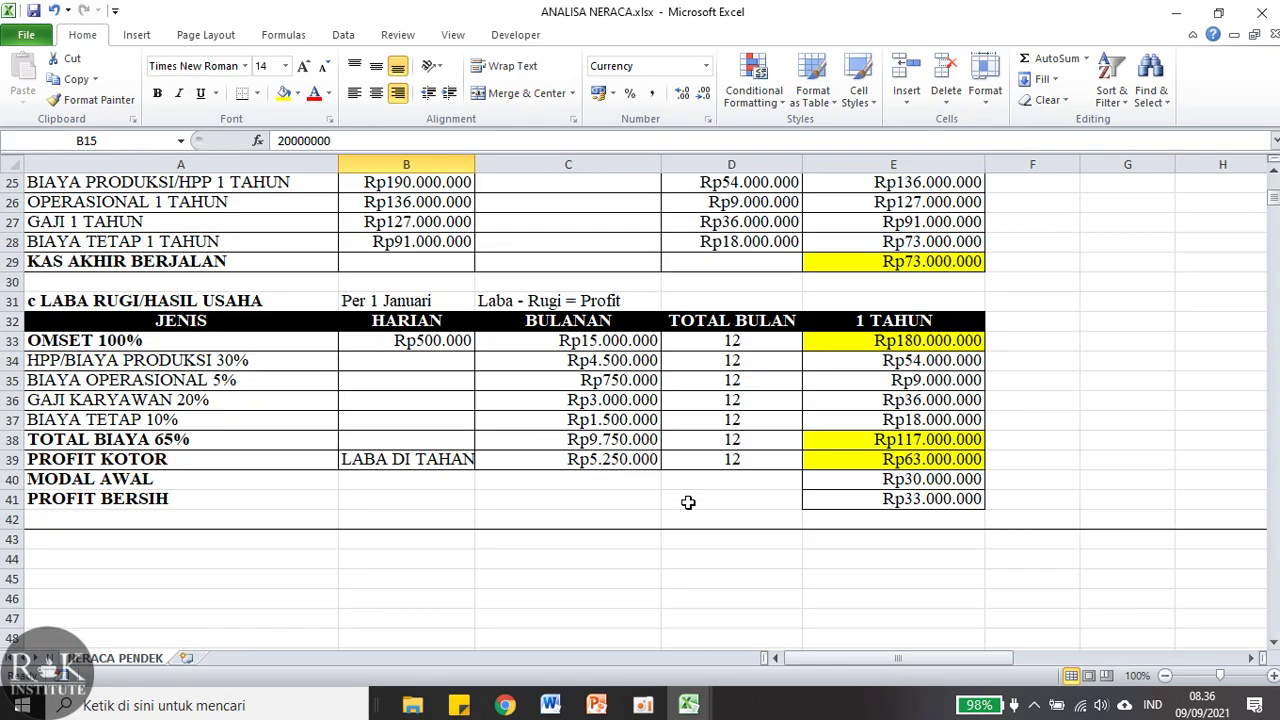
{"action": "scroll", "coordinate": [503, 350], "scroll_direction": "up", "scroll_amount": 8}
{"action": "scroll", "coordinate": [503, 350], "scroll_direction": "down", "scroll_amount": 8}
{"action": "left_click", "coordinate": [612, 441]}
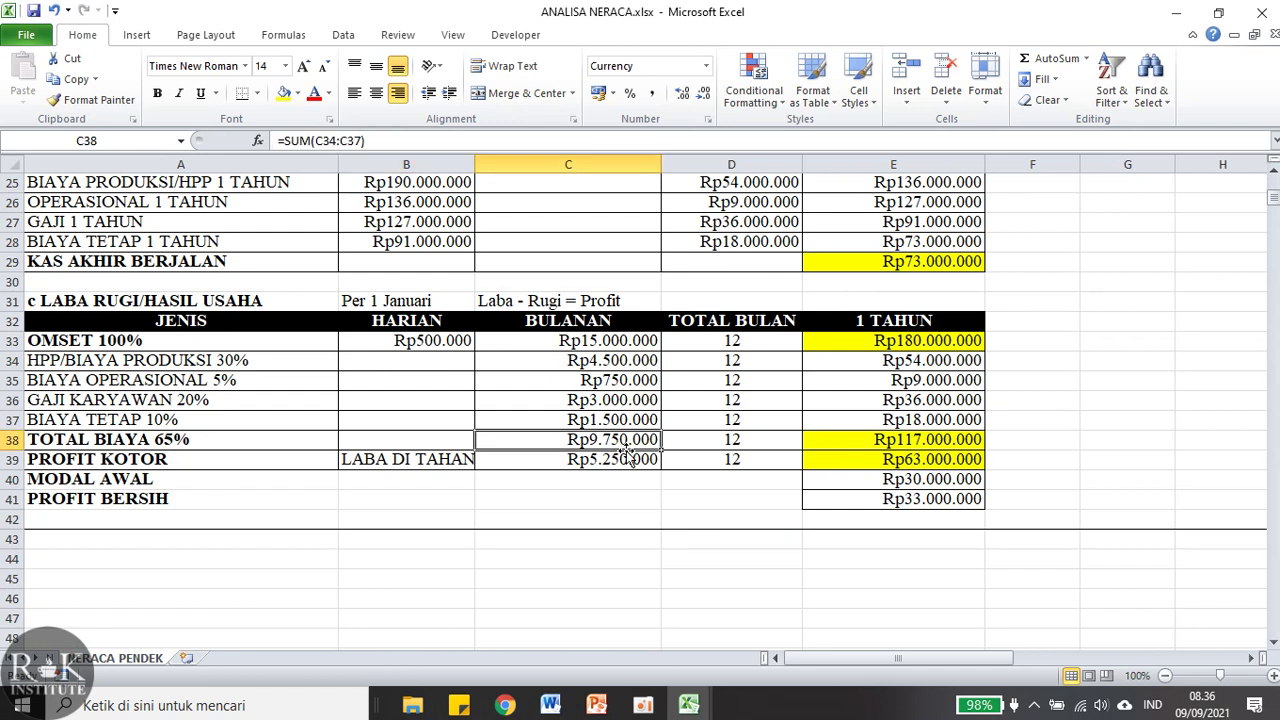
Return to the NERACA.xlsx workbook and enter 10.000.000 for SEWA DI BAYAR DI MUKA in B11.
{"action": "mouse_move", "coordinate": [695, 708]}
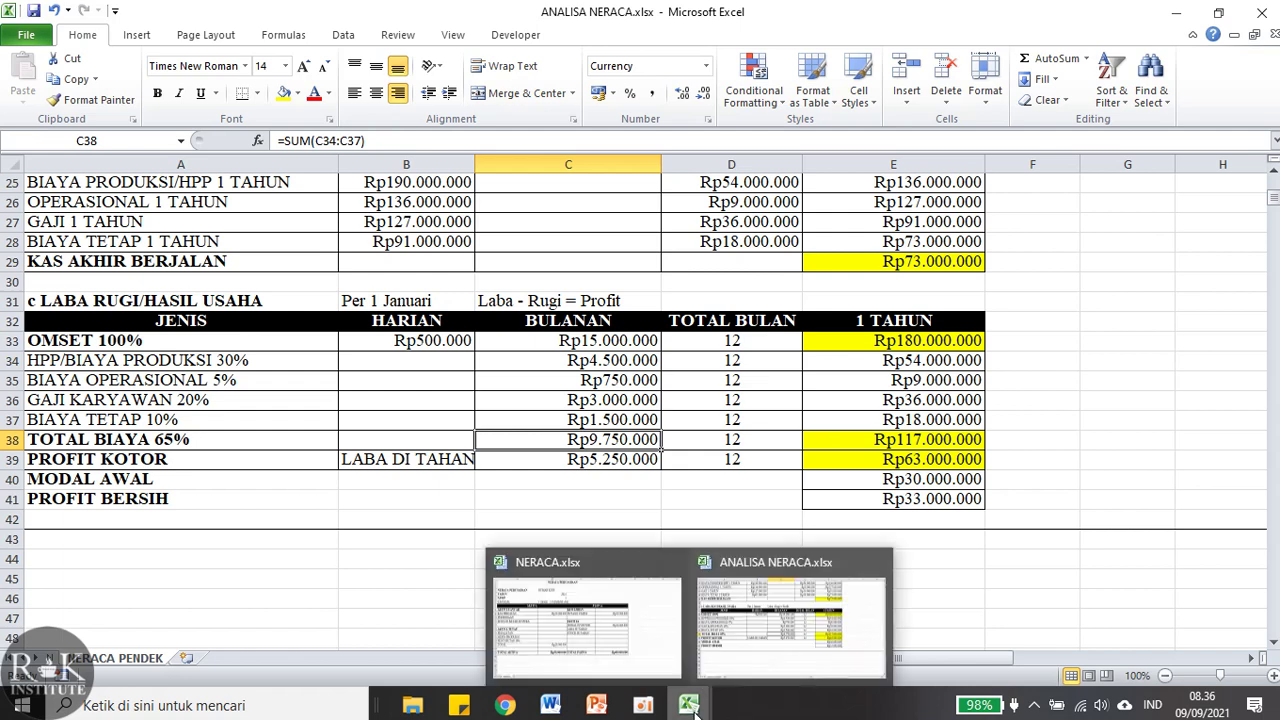
{"action": "left_click", "coordinate": [640, 652]}
{"action": "left_click", "coordinate": [711, 423]}
{"action": "left_click", "coordinate": [390, 361]}
{"action": "left_click", "coordinate": [394, 371]}
{"action": "double_click", "coordinate": [403, 374]}
{"action": "left_click", "coordinate": [408, 392]}
{"action": "left_click", "coordinate": [408, 364]}
{"action": "left_click", "coordinate": [408, 377]}
{"action": "type", "text": "10000000"}
{"action": "key", "text": "Return"}
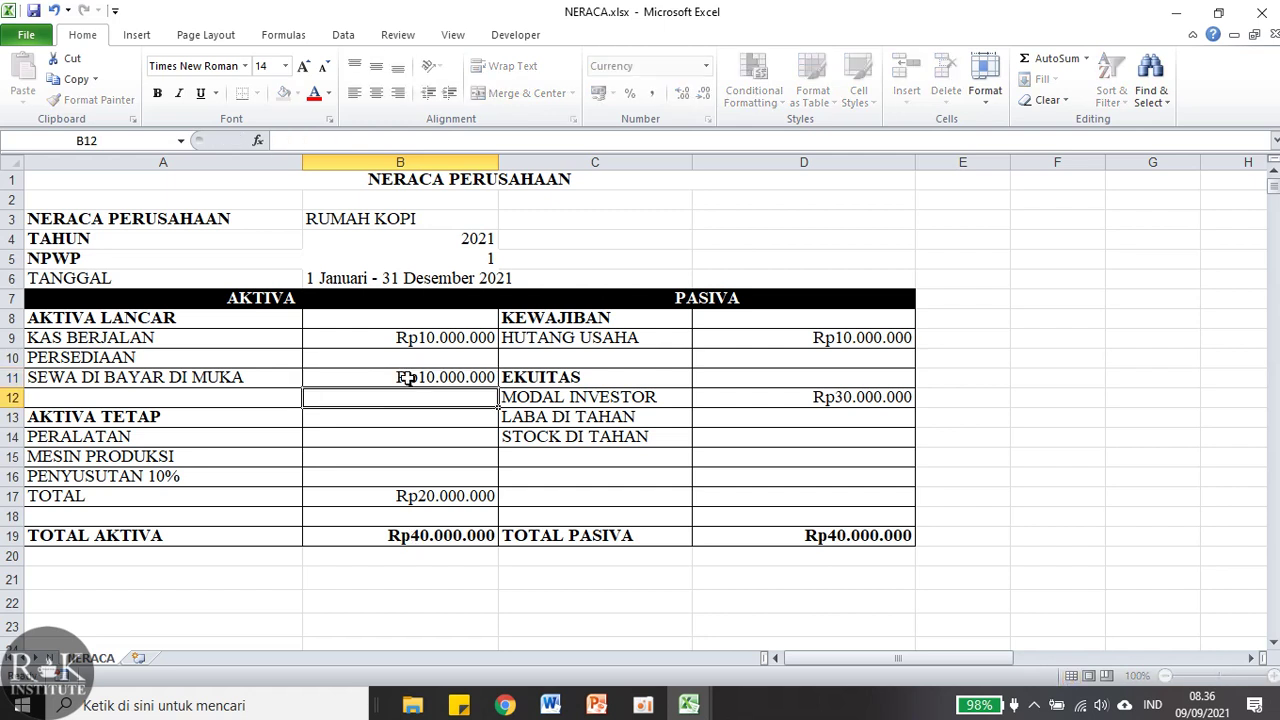
Extend the HUTANG USAHA label in C9 to read "HUTANG USAHA (sewa)".
{"action": "left_click", "coordinate": [795, 341]}
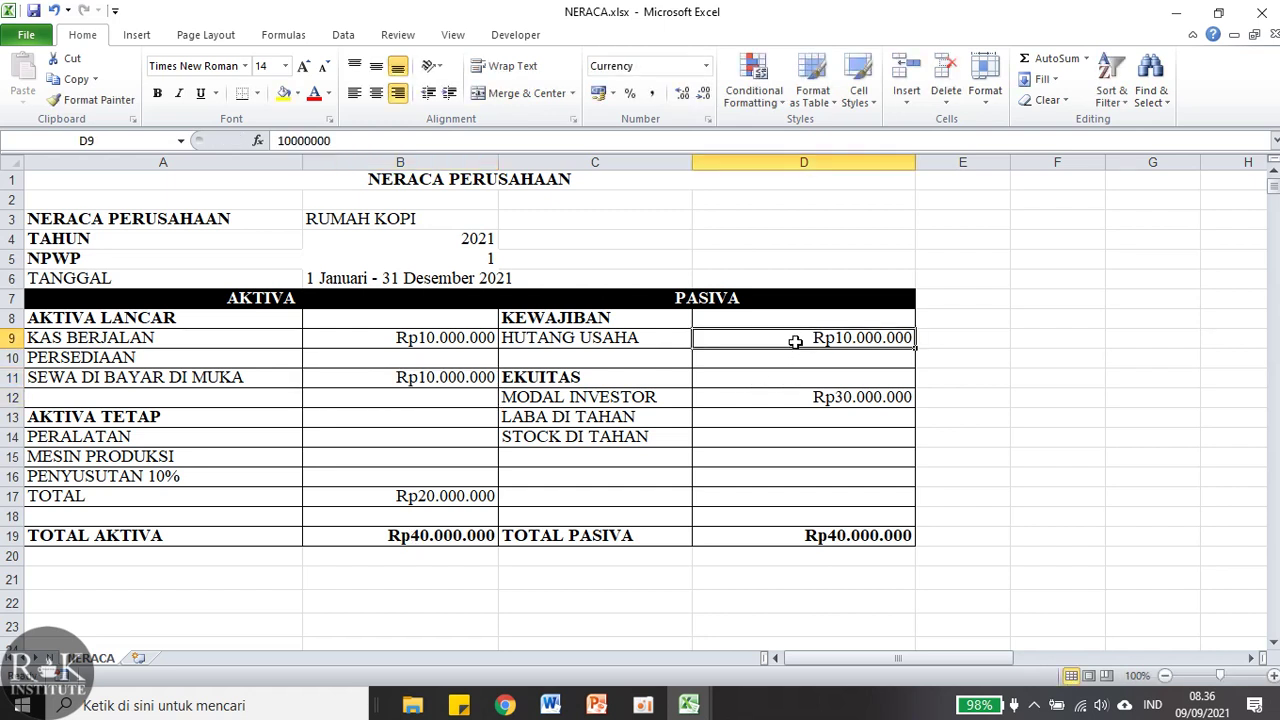
{"action": "double_click", "coordinate": [646, 337]}
{"action": "type", "text": "("}
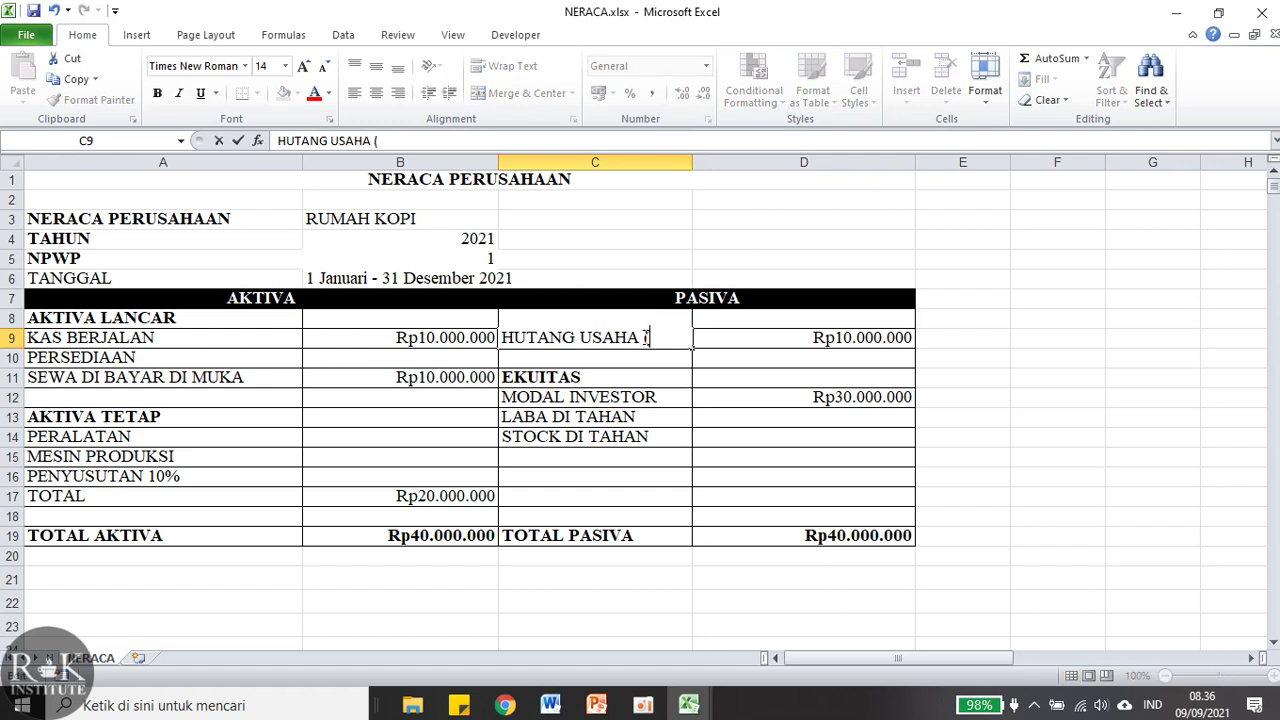
{"action": "type", "text": "sewa)"}
{"action": "key", "text": "Return"}
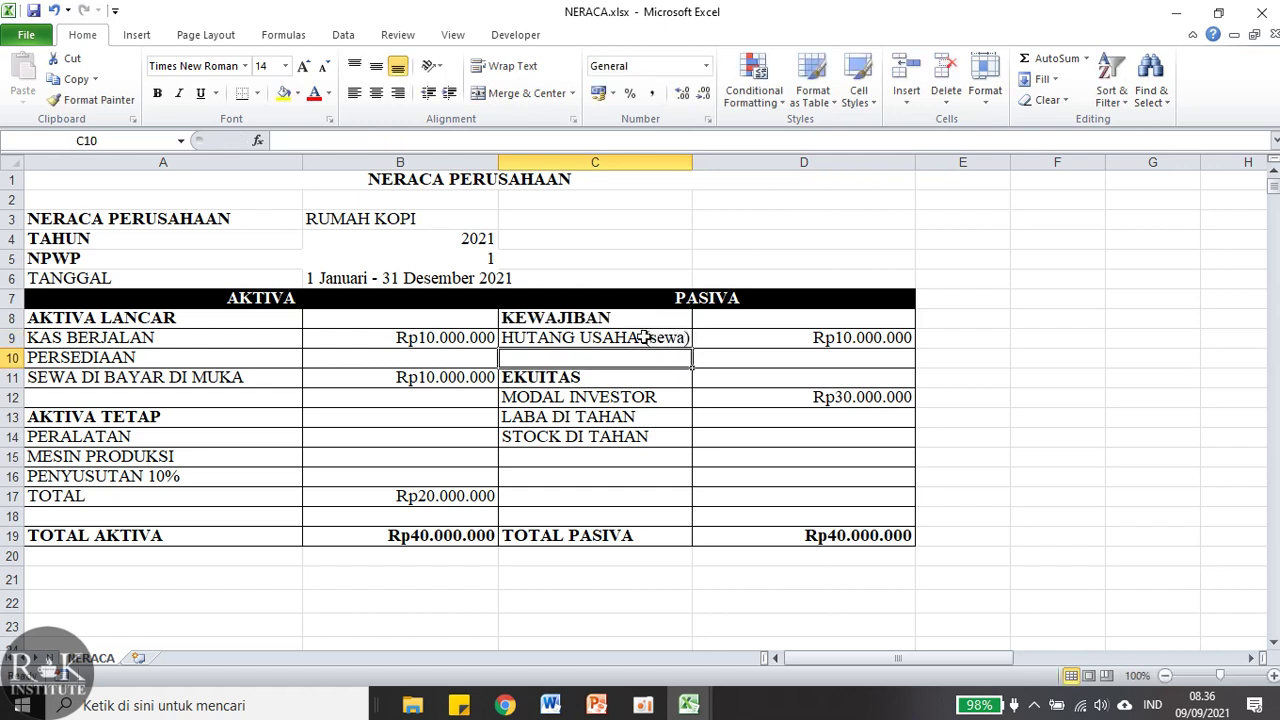
{"action": "left_click", "coordinate": [440, 386]}
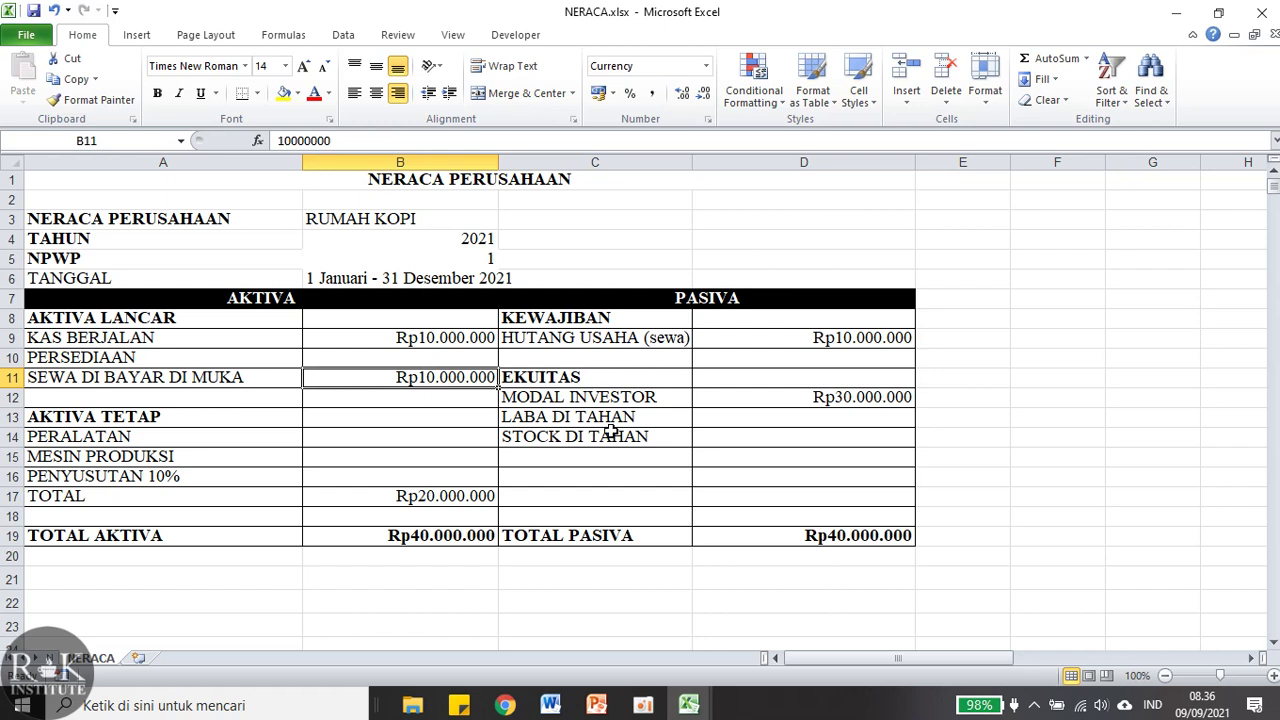
Switch to the ANALISA NERACA.xlsx workbook and examine how the yearly OMSET is calculated in the LABA RUGI table.
{"action": "left_click", "coordinate": [716, 426]}
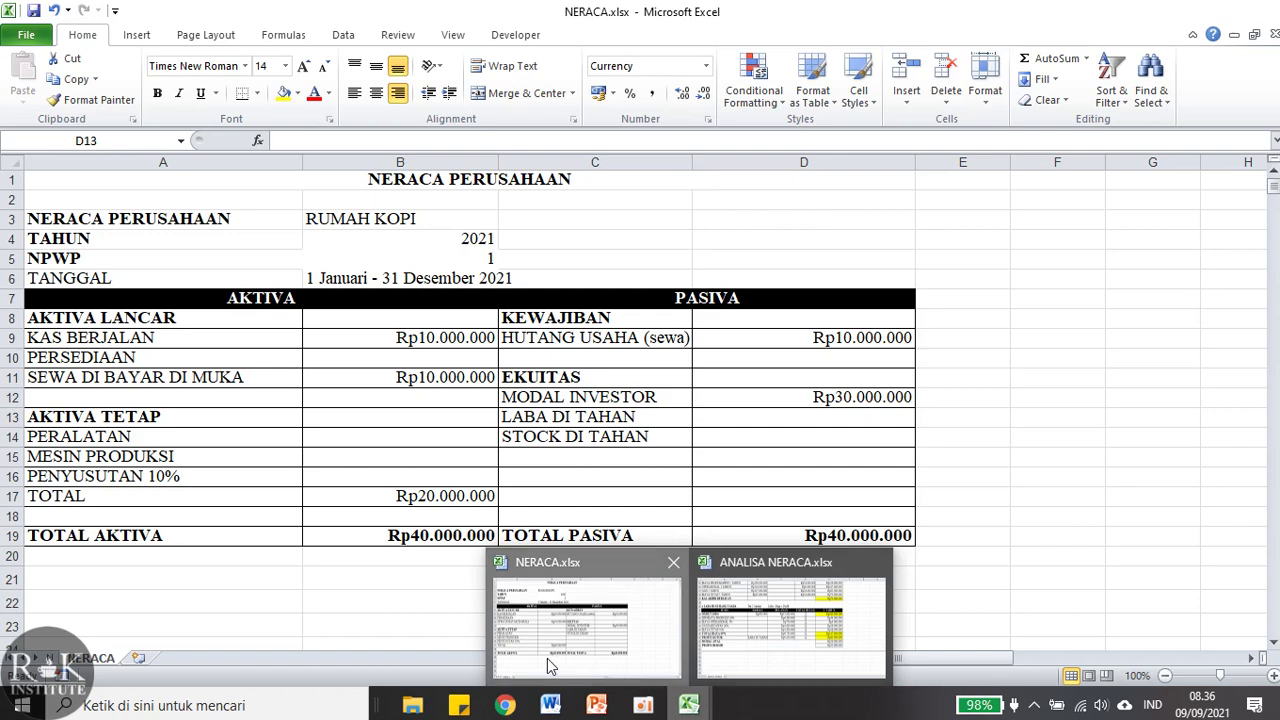
{"action": "left_click", "coordinate": [749, 634]}
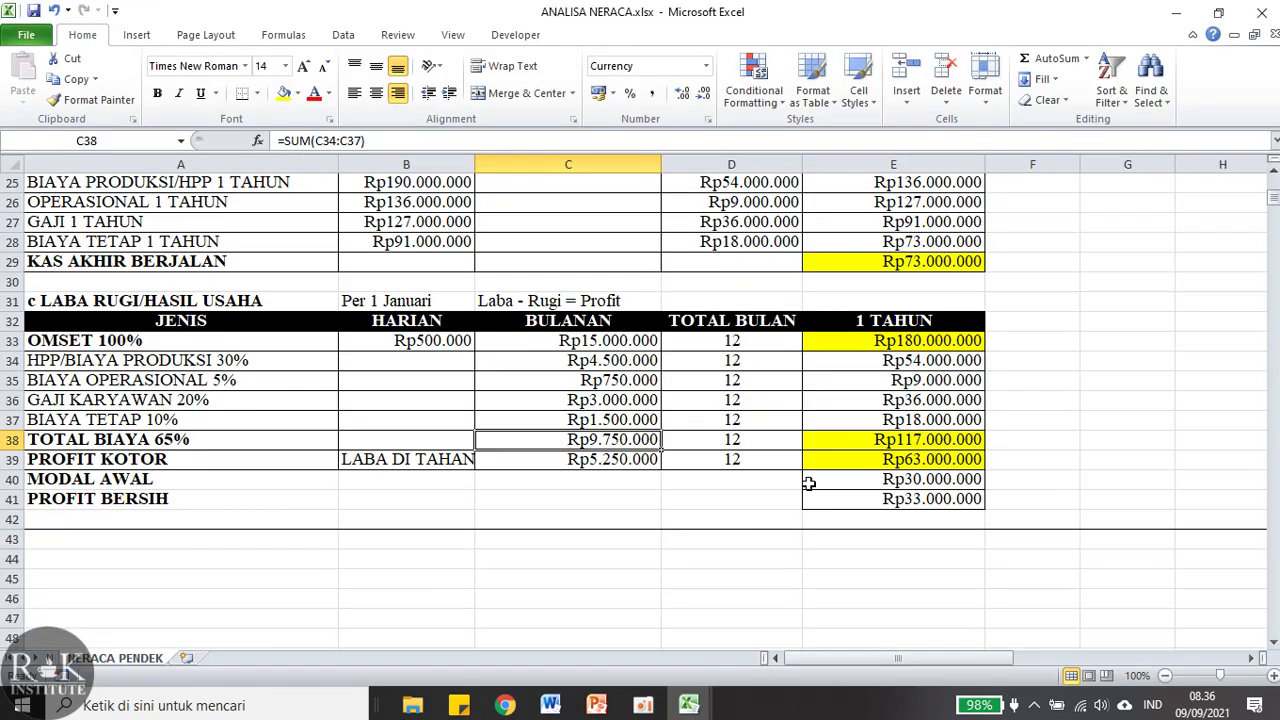
{"action": "scroll", "coordinate": [809, 484], "scroll_direction": "up", "scroll_amount": 8}
{"action": "scroll", "coordinate": [501, 415], "scroll_direction": "down", "scroll_amount": 8}
{"action": "left_click", "coordinate": [928, 465]}
{"action": "left_click", "coordinate": [630, 346]}
{"action": "left_click", "coordinate": [713, 342]}
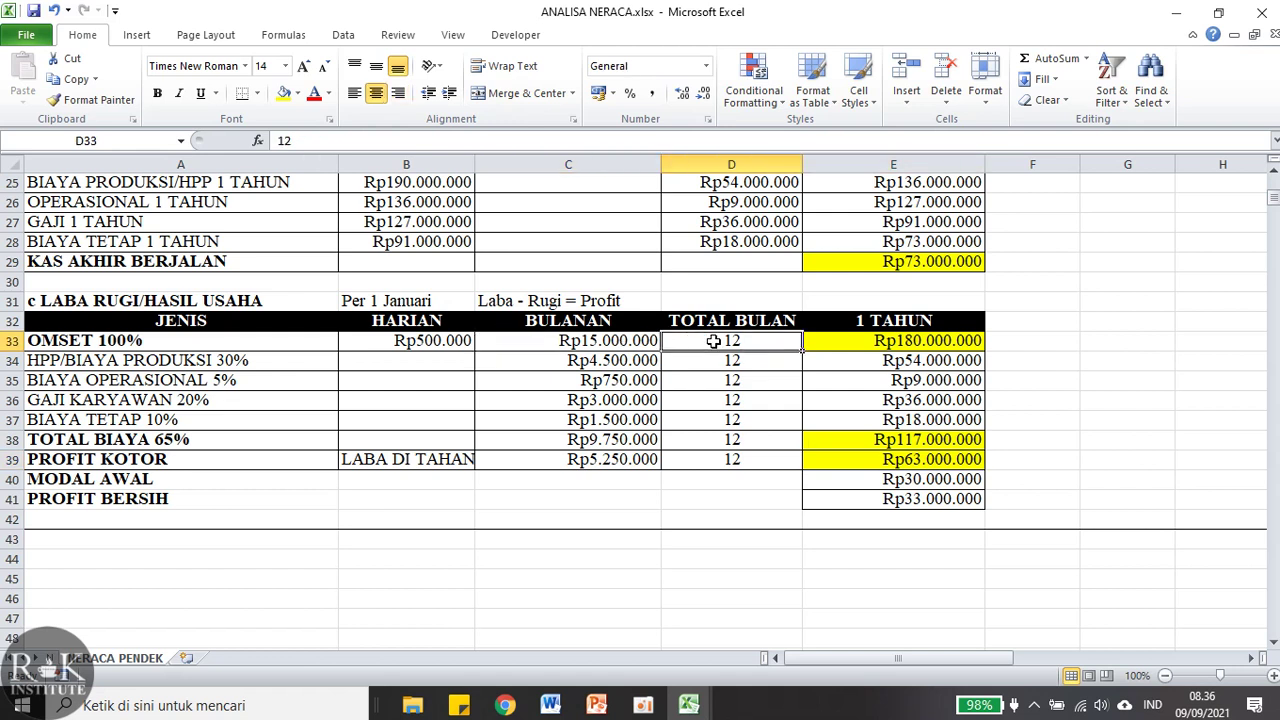
{"action": "left_click", "coordinate": [632, 344]}
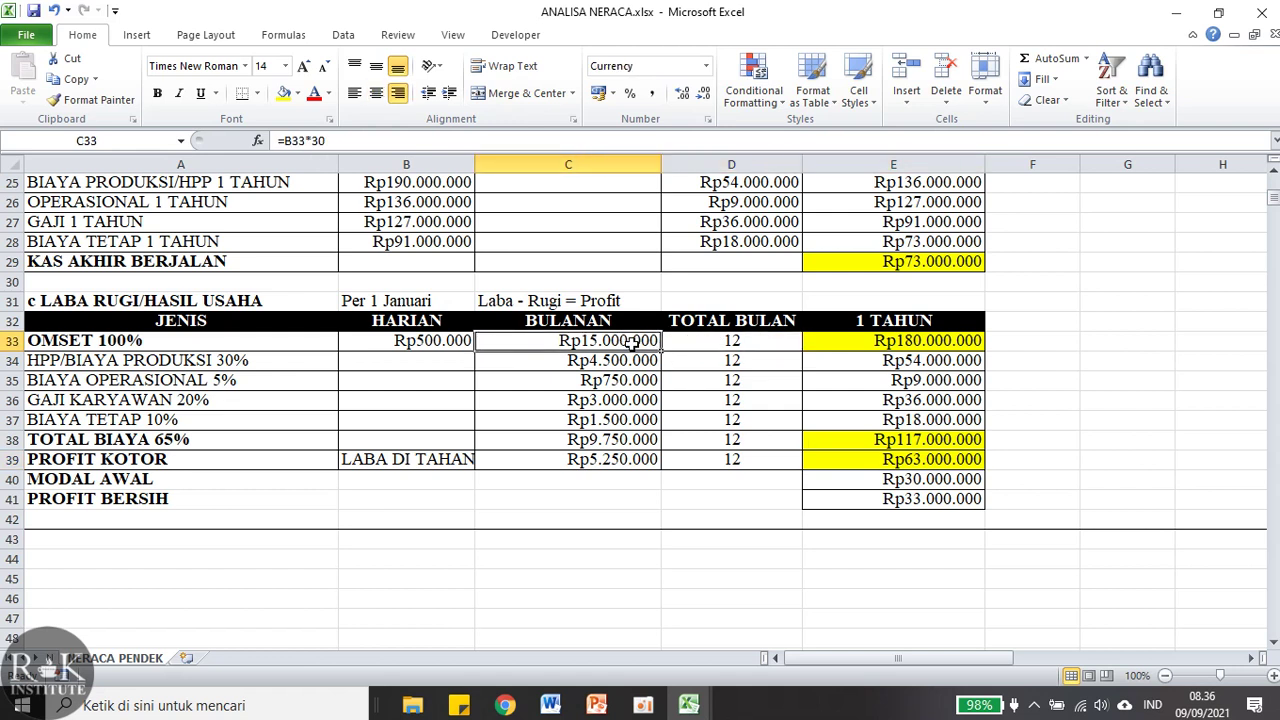
{"action": "left_click", "coordinate": [690, 344]}
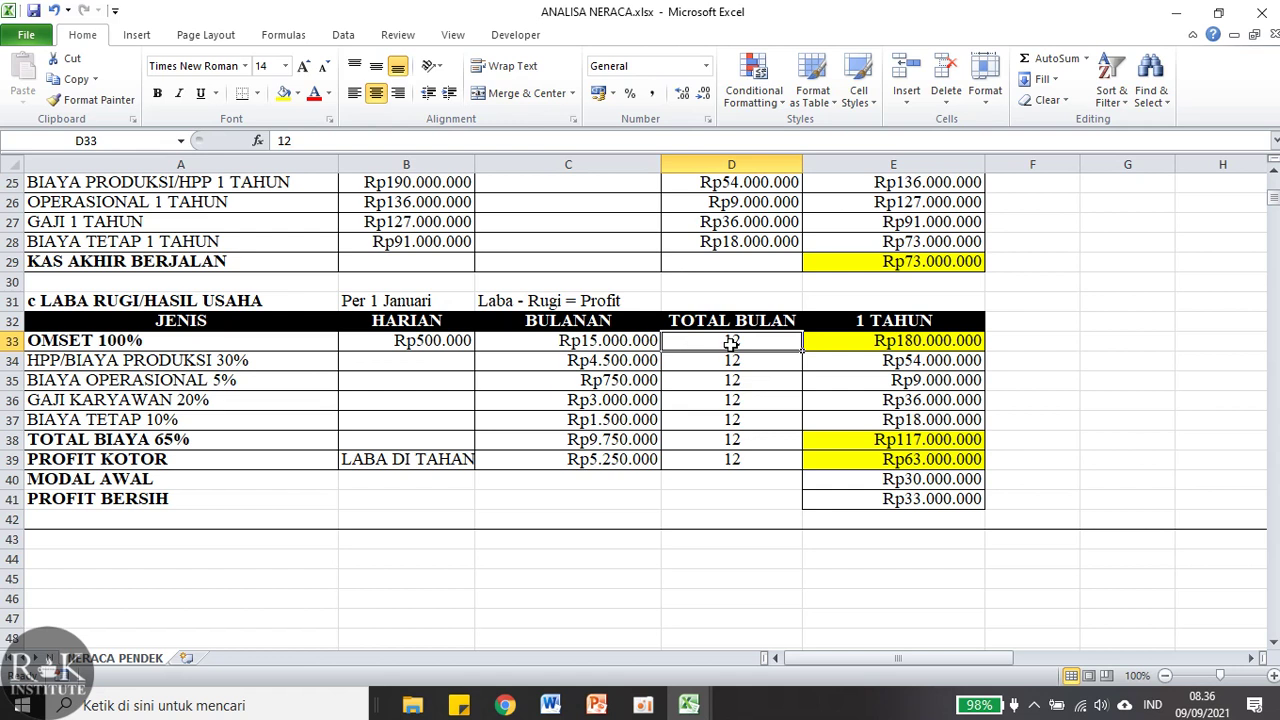
{"action": "left_click", "coordinate": [822, 338]}
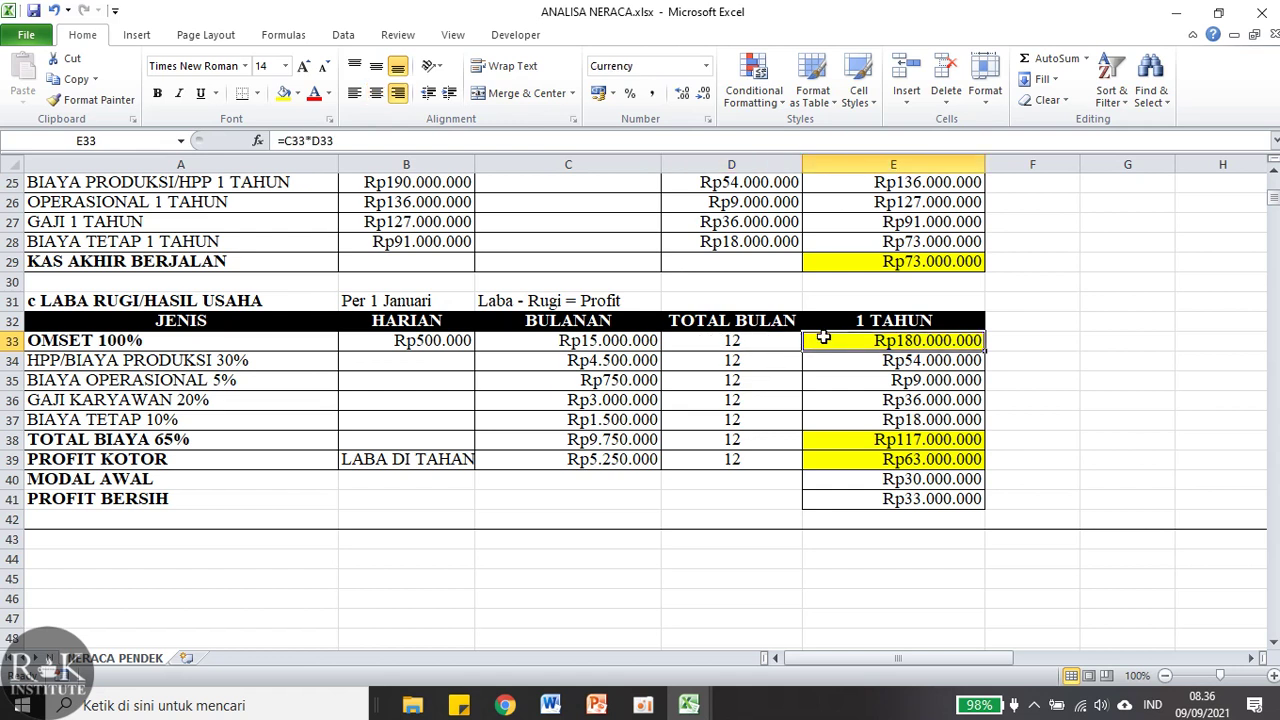
Examine the yearly cost rows, TOTAL BIAYA and the monthly and yearly PROFIT KOTOR in the LABA RUGI table.
{"action": "left_click", "coordinate": [770, 358]}
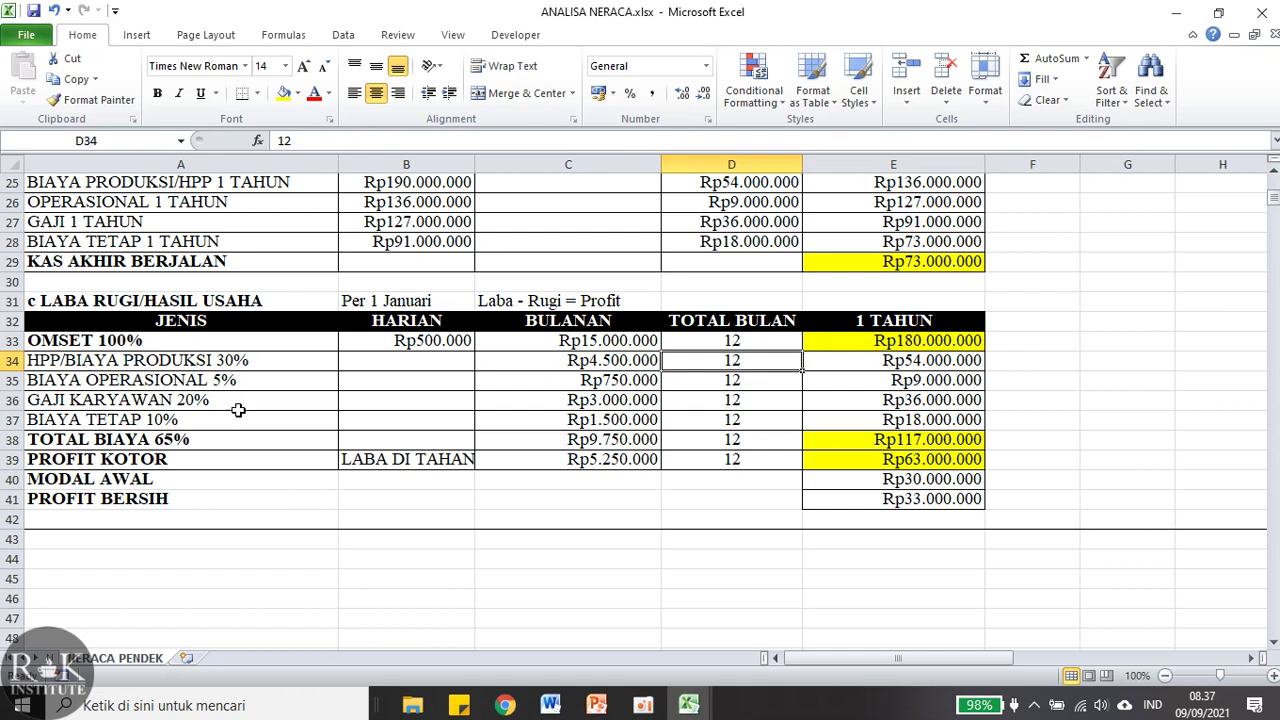
{"action": "left_click", "coordinate": [873, 368]}
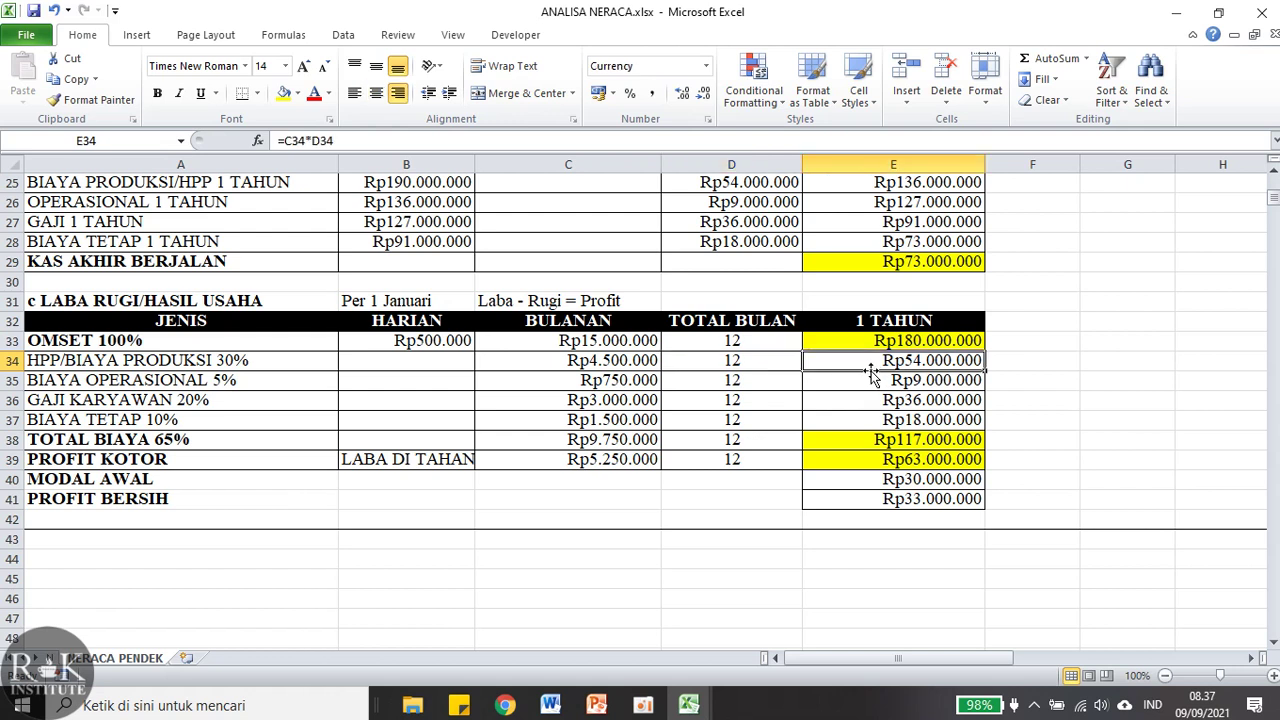
{"action": "left_click", "coordinate": [860, 385]}
{"action": "left_click", "coordinate": [860, 401]}
{"action": "left_click", "coordinate": [864, 437]}
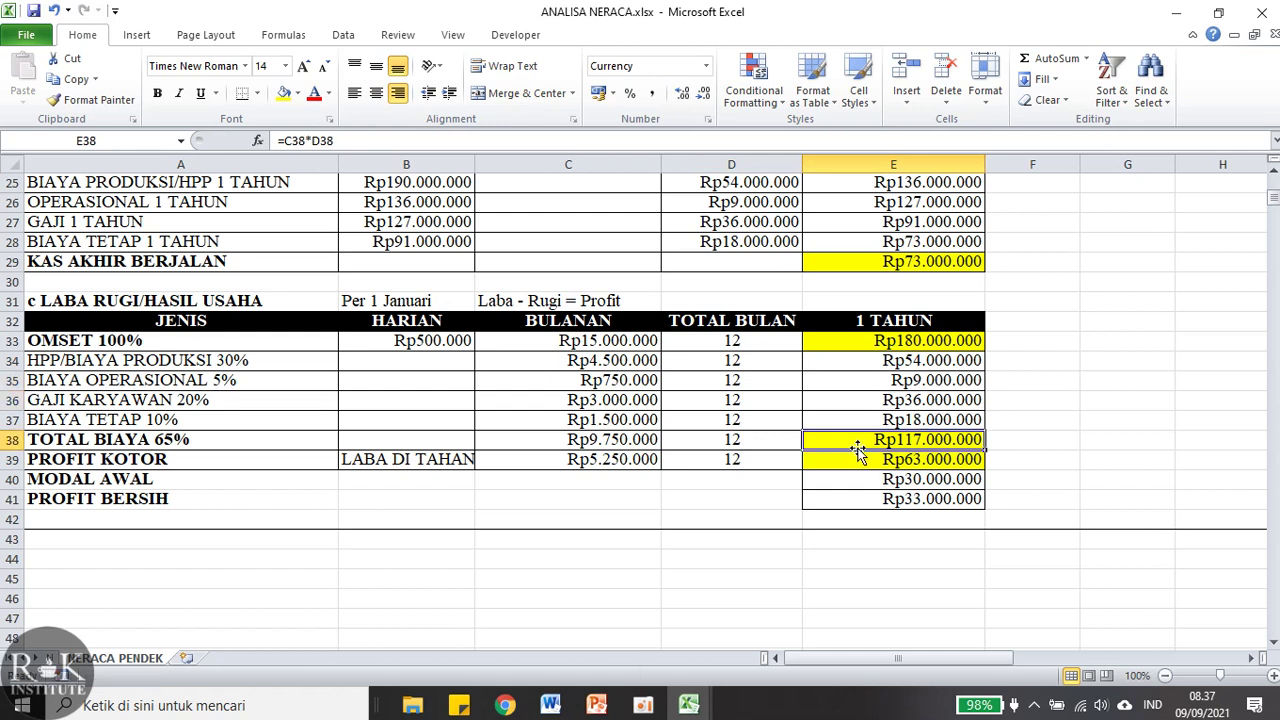
{"action": "mouse_move", "coordinate": [703, 707]}
{"action": "left_click", "coordinate": [617, 340]}
{"action": "left_click", "coordinate": [616, 442]}
{"action": "left_click", "coordinate": [617, 456]}
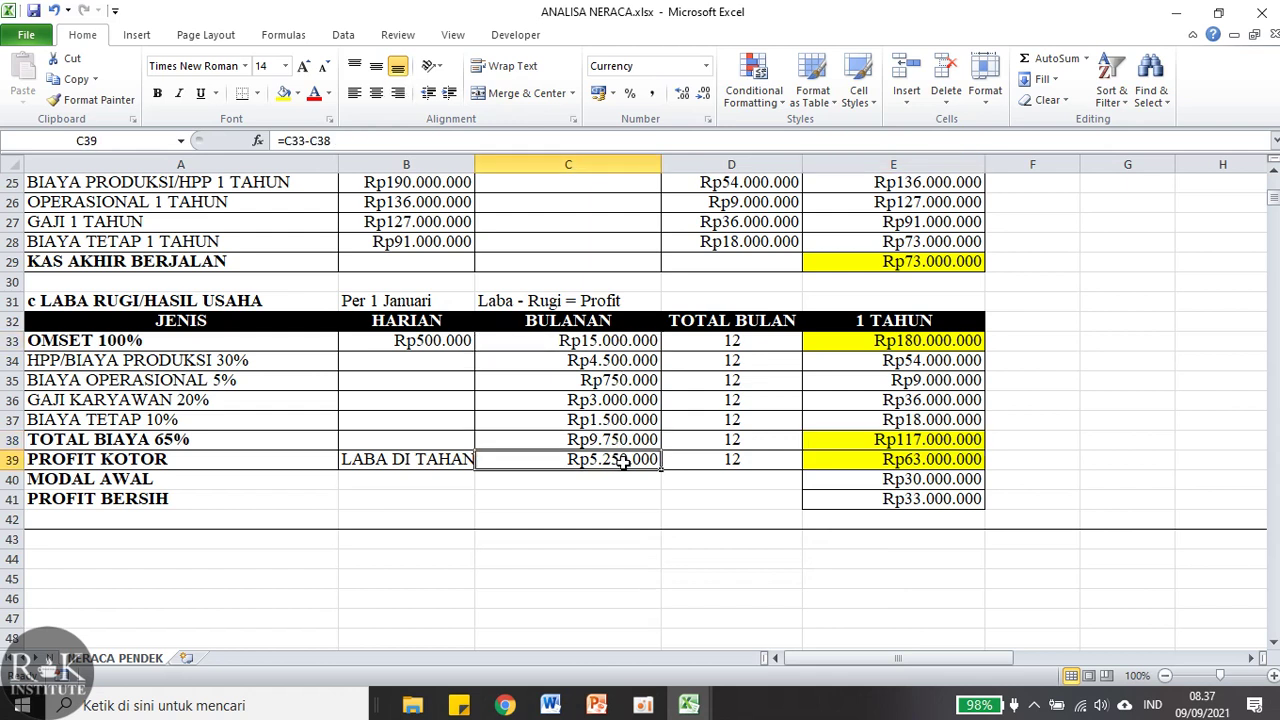
{"action": "left_click", "coordinate": [720, 462]}
{"action": "left_click", "coordinate": [886, 467]}
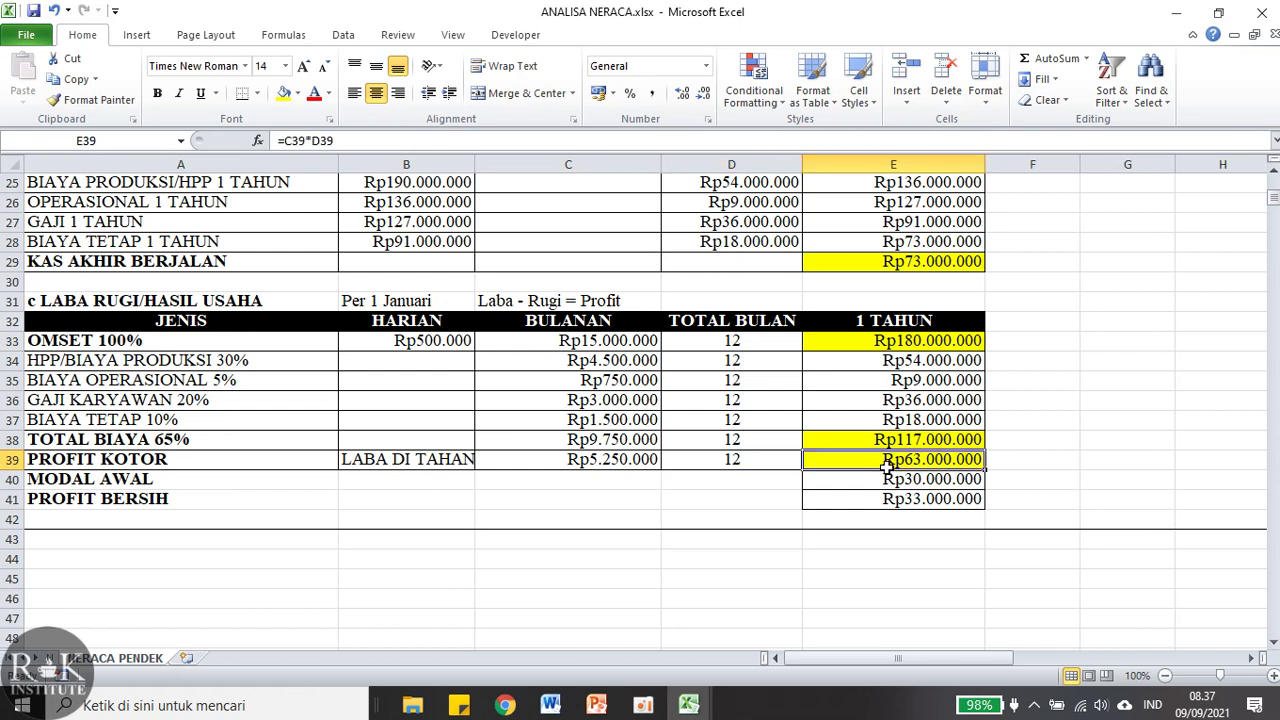
Check the LABA DI TAHAN row in NERACA.xlsx, and return to the ANALISA NERACA.xlsx workbook.
{"action": "left_click", "coordinate": [688, 705]}
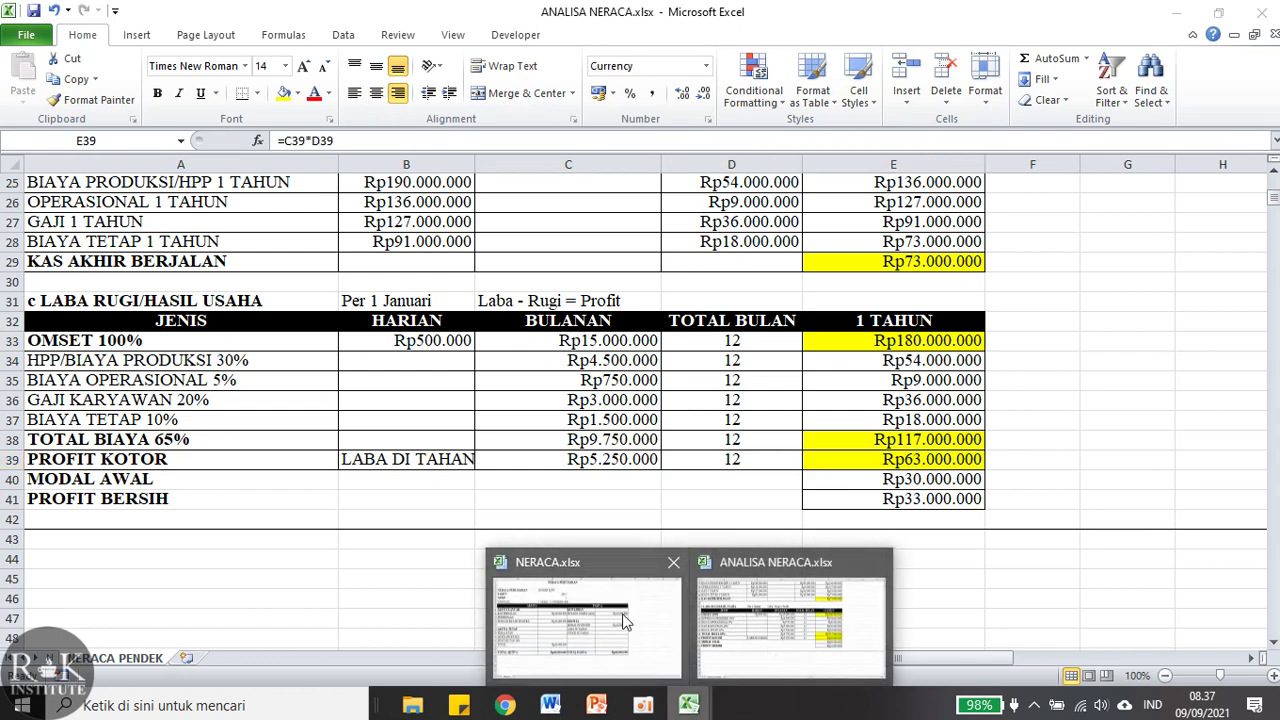
{"action": "left_click", "coordinate": [622, 620]}
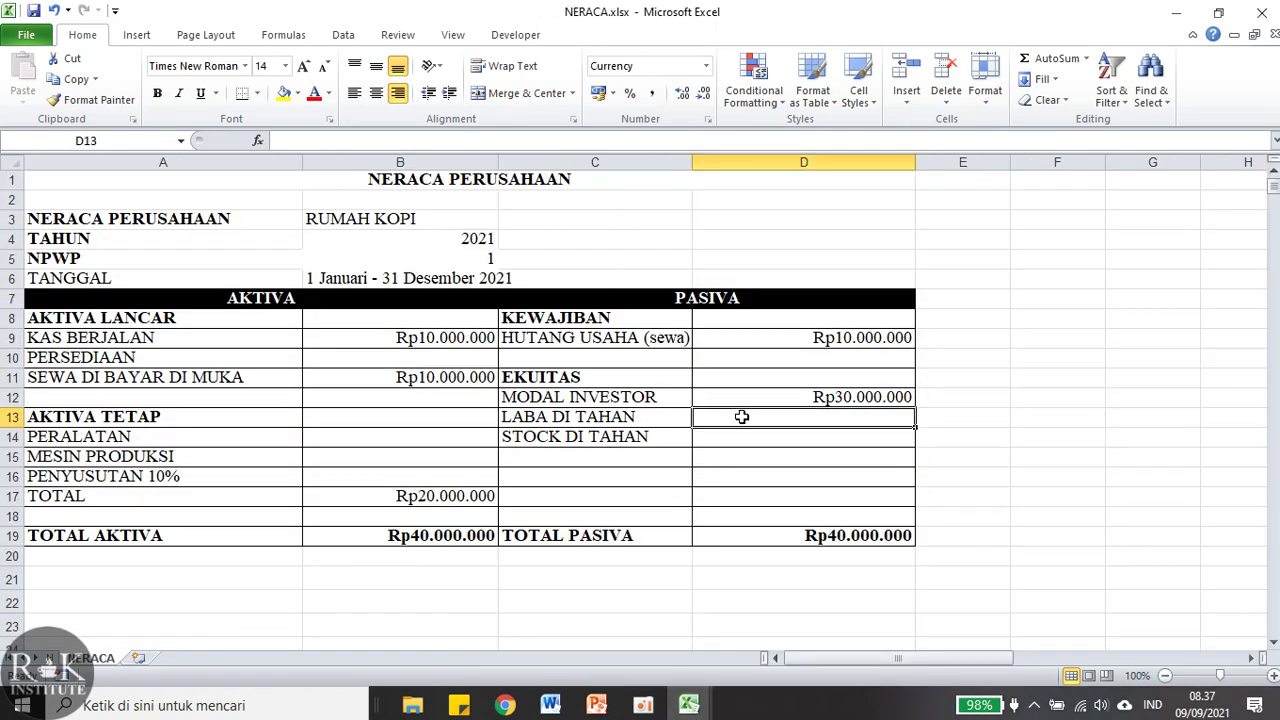
{"action": "left_click", "coordinate": [688, 705]}
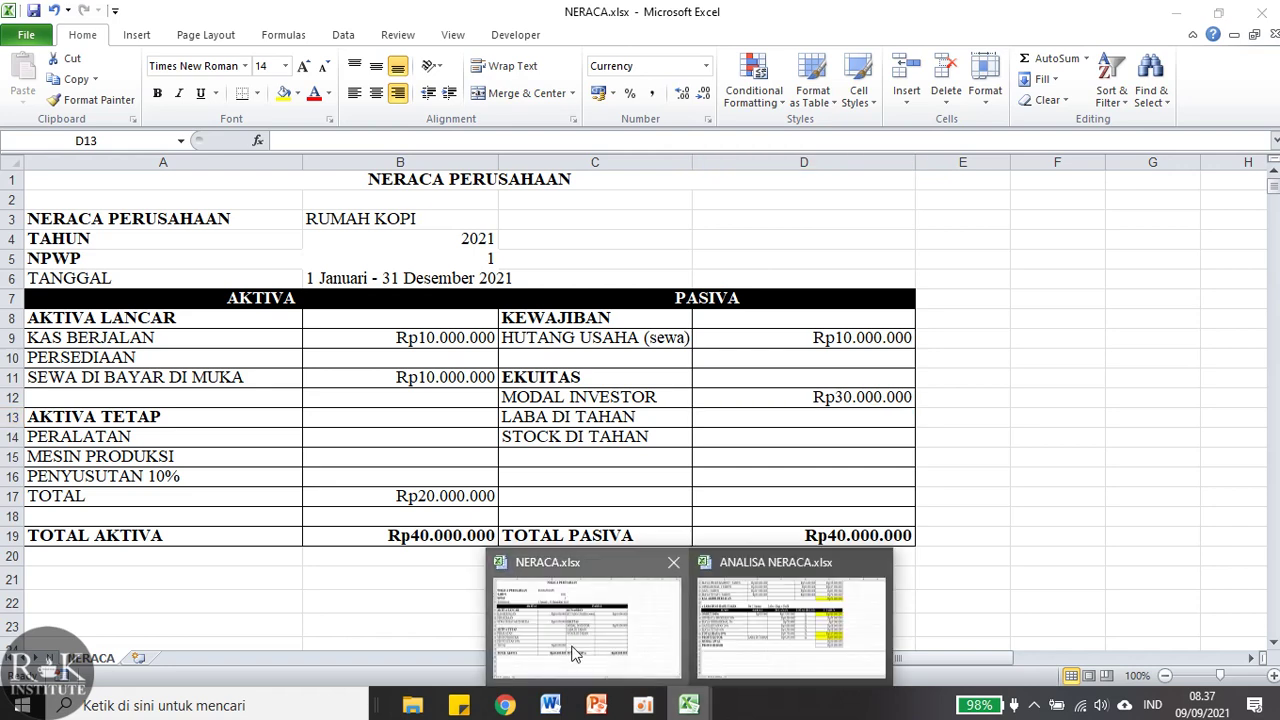
{"action": "left_click", "coordinate": [575, 653]}
{"action": "left_click", "coordinate": [688, 705]}
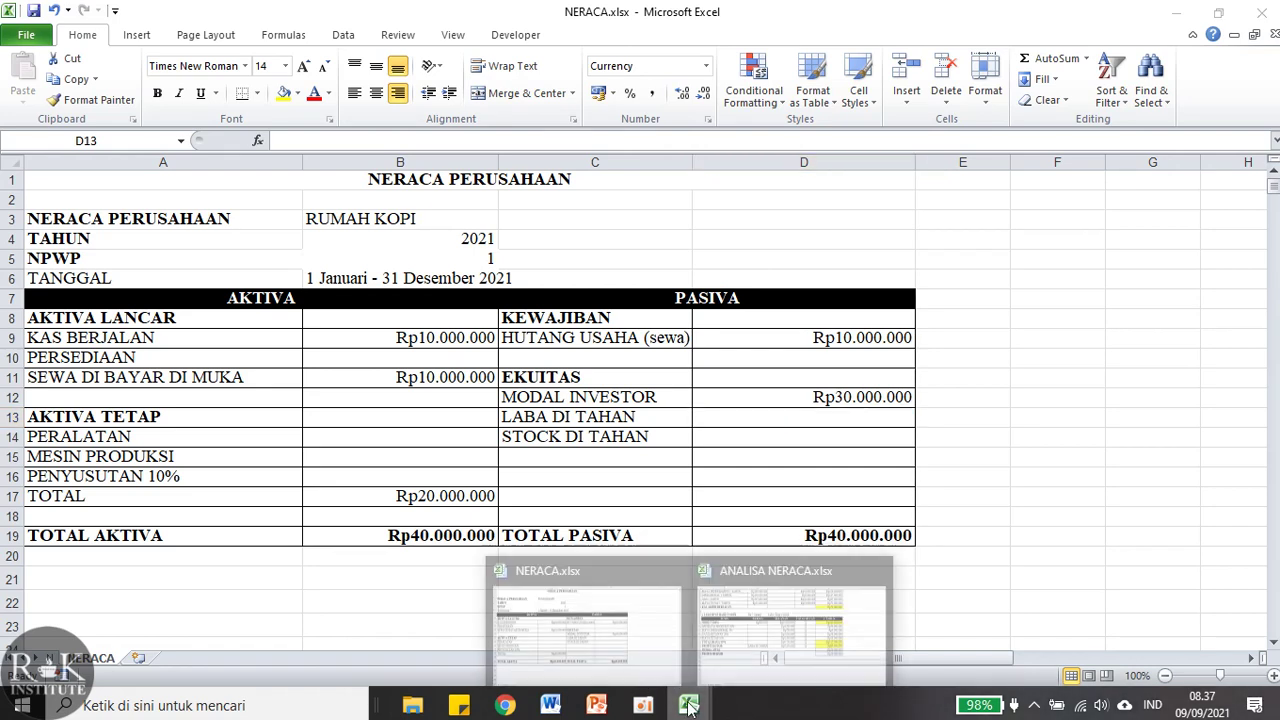
{"action": "left_click", "coordinate": [753, 636]}
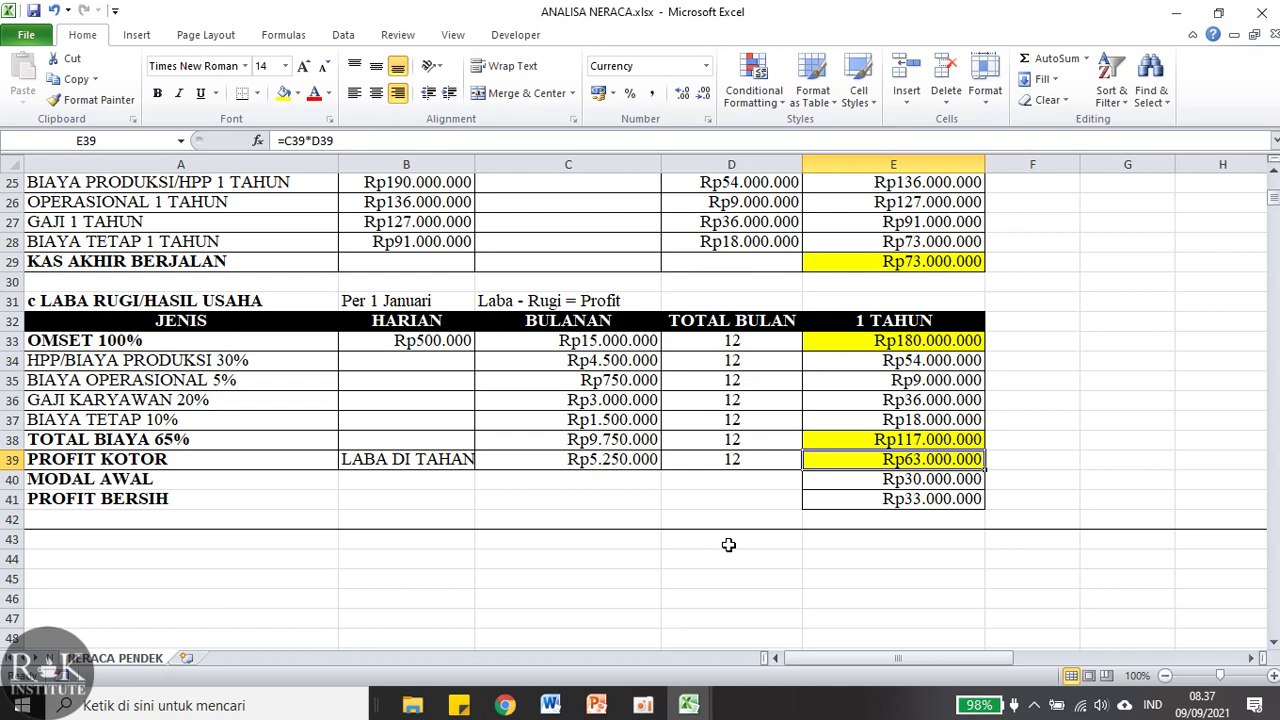
Switch to File Explorer and open ANALISA LABA RUGI.xlsx from the 9 ANALISA folder.
{"action": "left_click", "coordinate": [412, 705]}
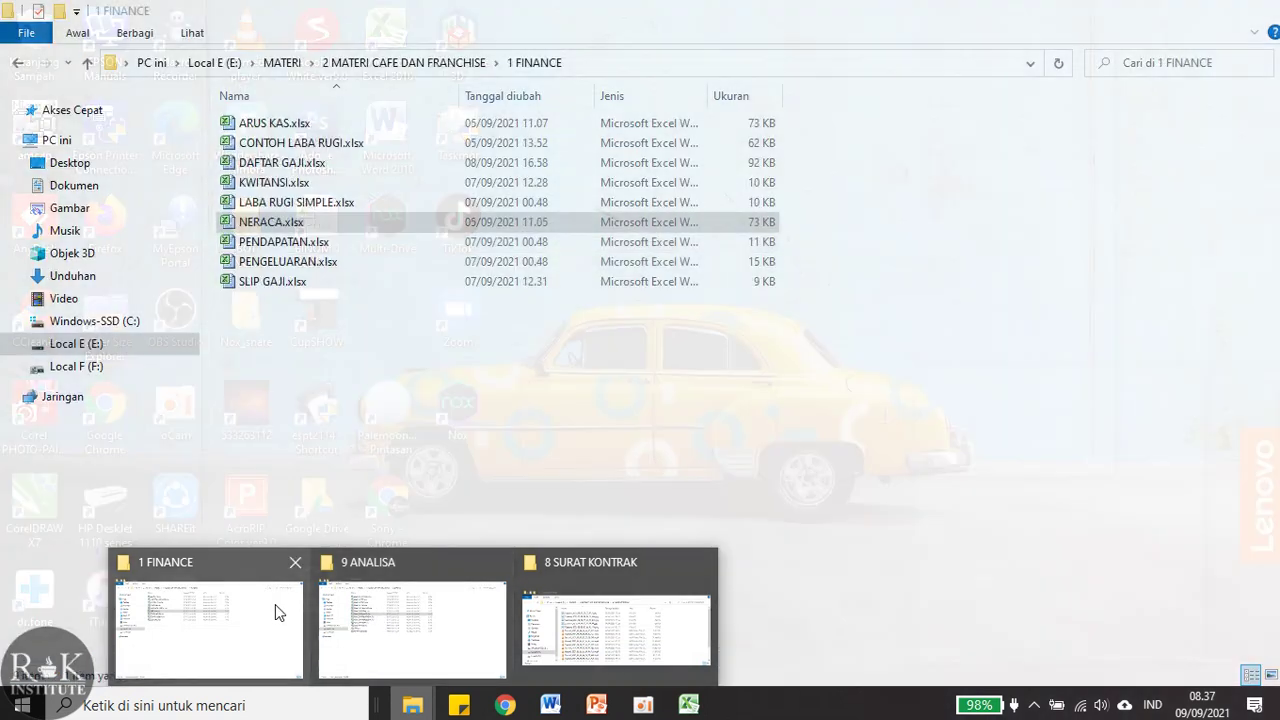
{"action": "left_click", "coordinate": [275, 604]}
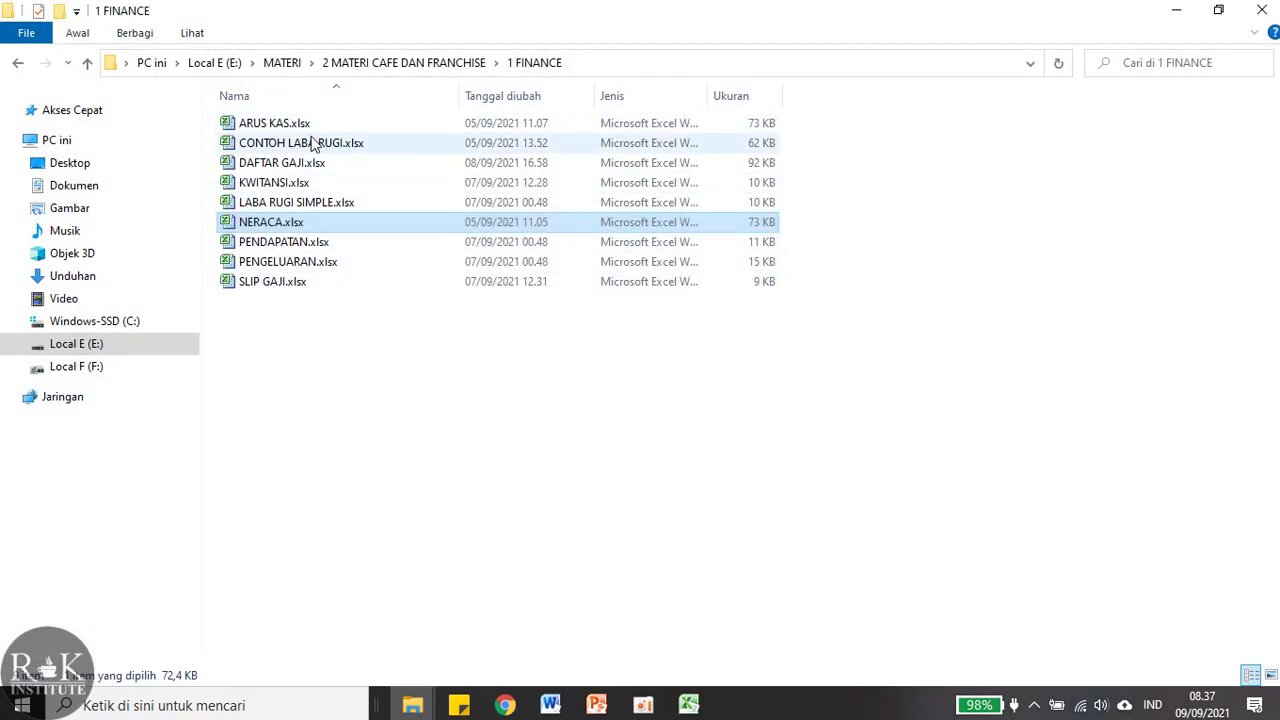
{"action": "left_click", "coordinate": [416, 698]}
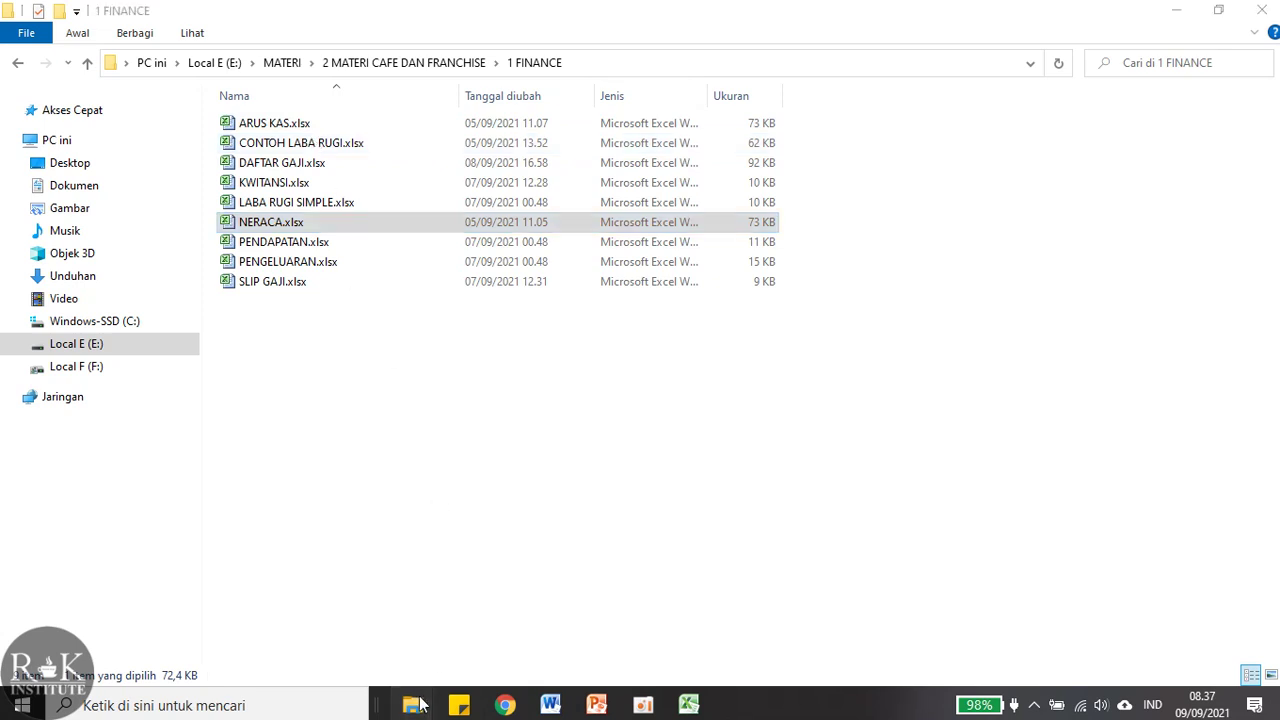
{"action": "left_click", "coordinate": [478, 632]}
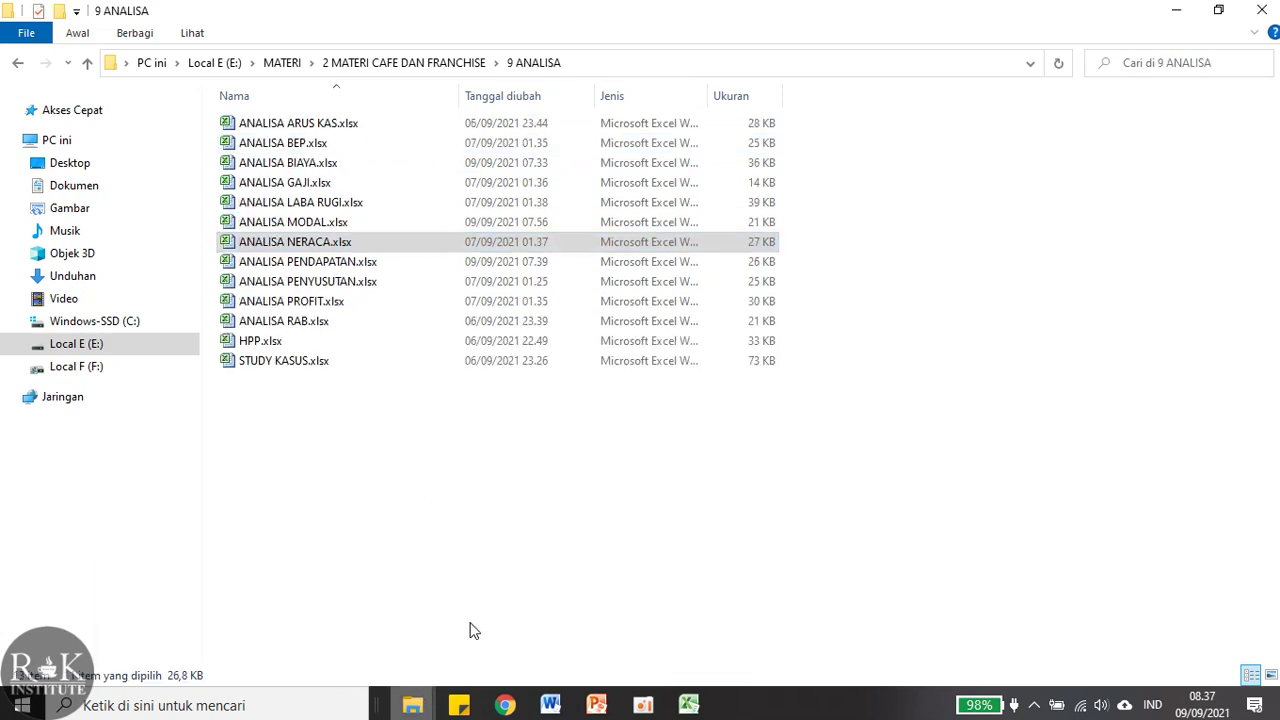
{"action": "double_click", "coordinate": [322, 203]}
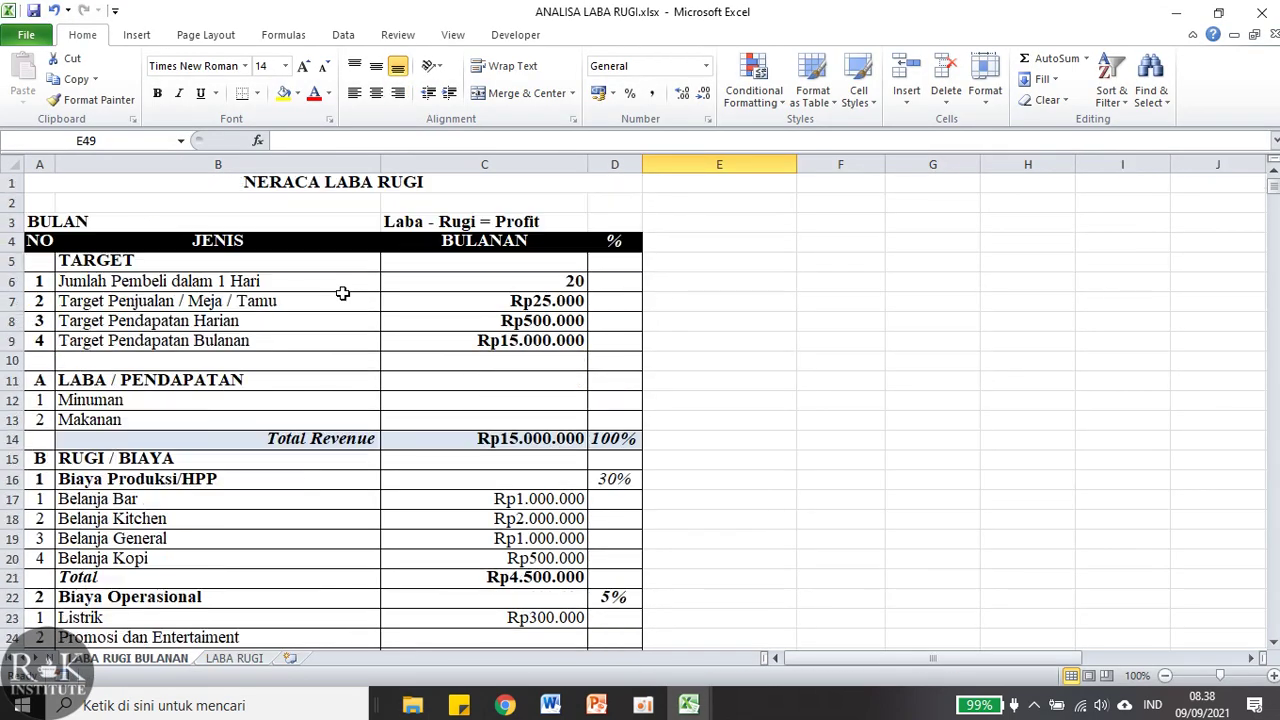
Change the column header in C4 of the NERACA LABA RUGI table to JANUARI.
{"action": "left_click", "coordinate": [511, 243]}
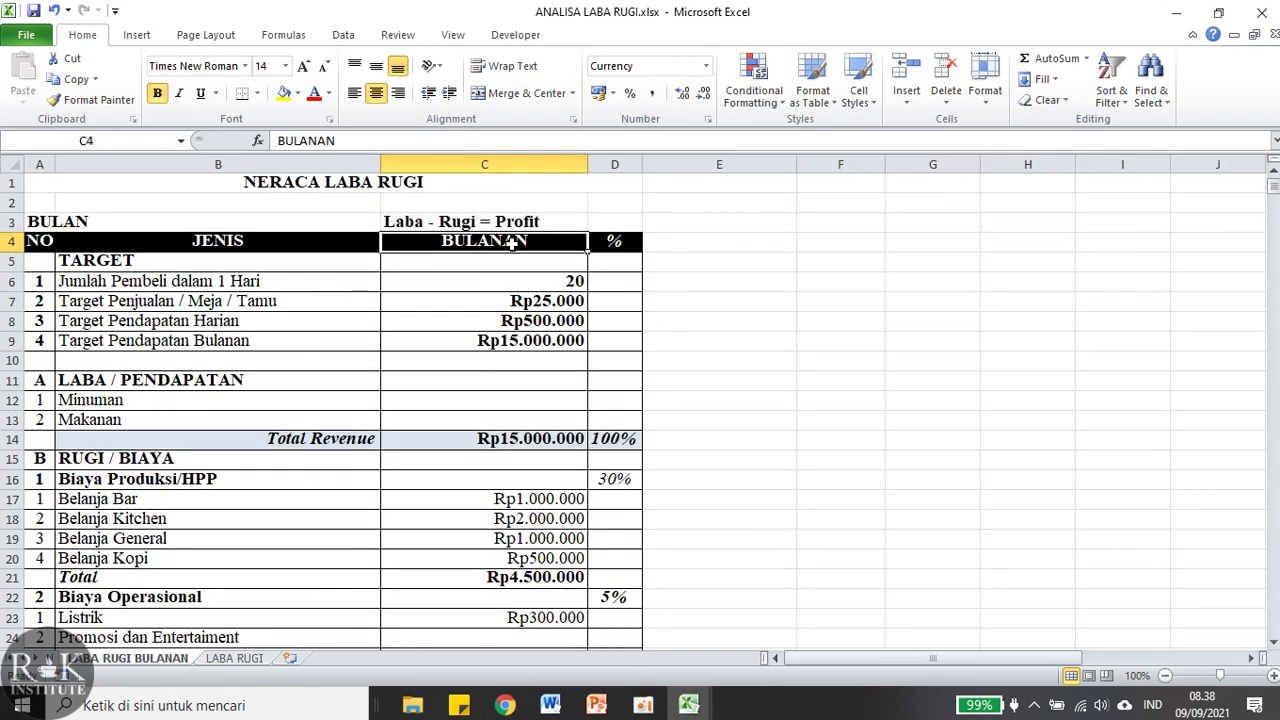
{"action": "type", "text": "JANUARI"}
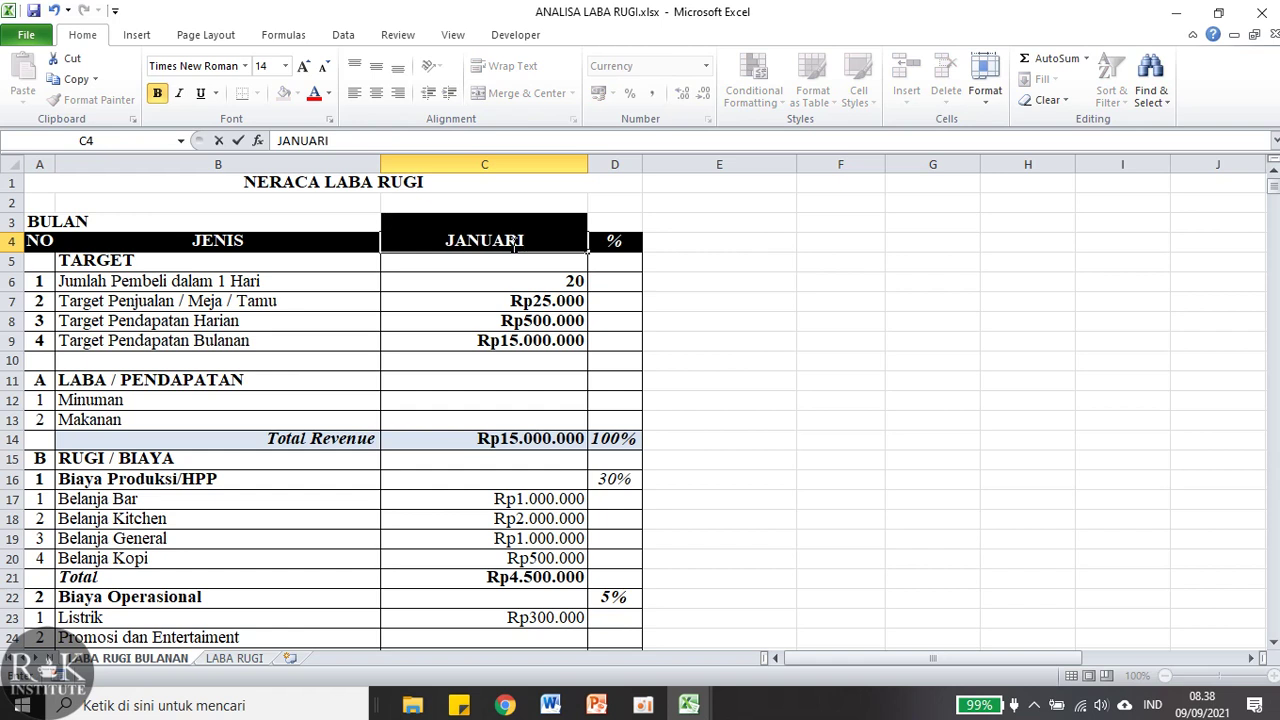
{"action": "key", "text": "Return"}
{"action": "left_click", "coordinate": [449, 183]}
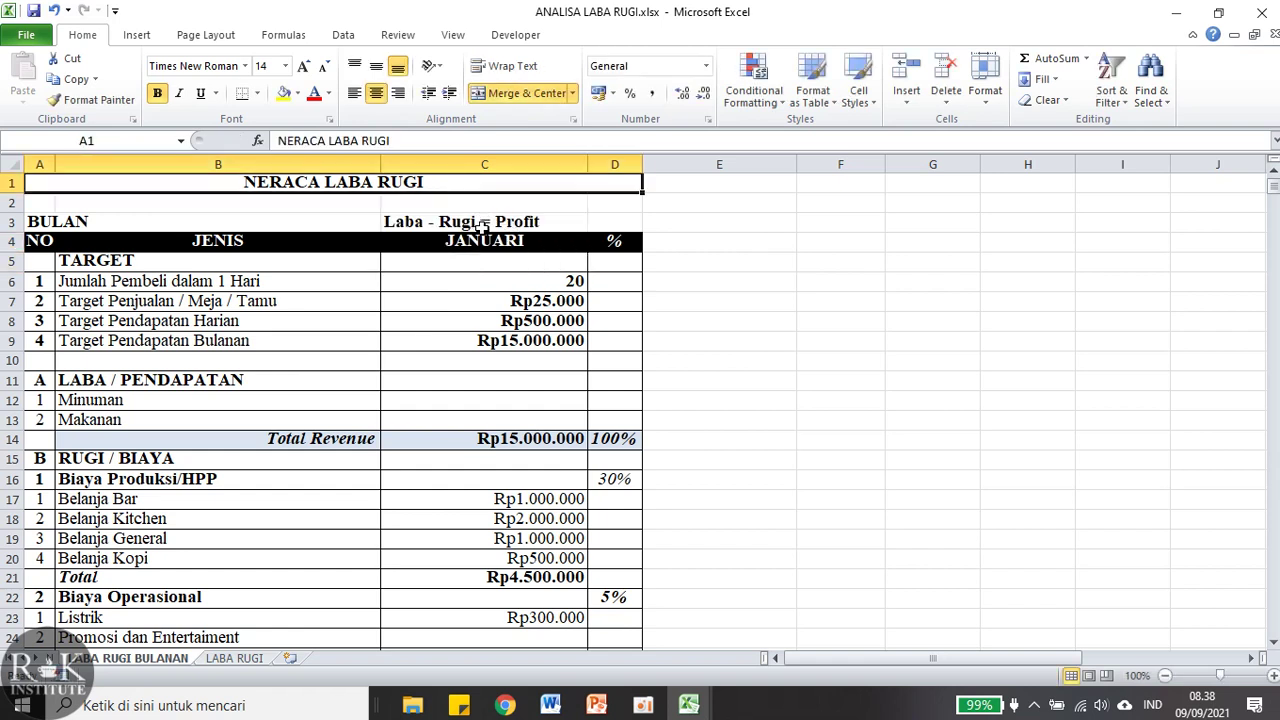
Examine the JANUARI column of the profit-and-loss table down to Biaya Tetap and Total Biaya Keseluruhan.
{"action": "left_click_drag", "start_coordinate": [490, 240], "coordinate": [603, 247]}
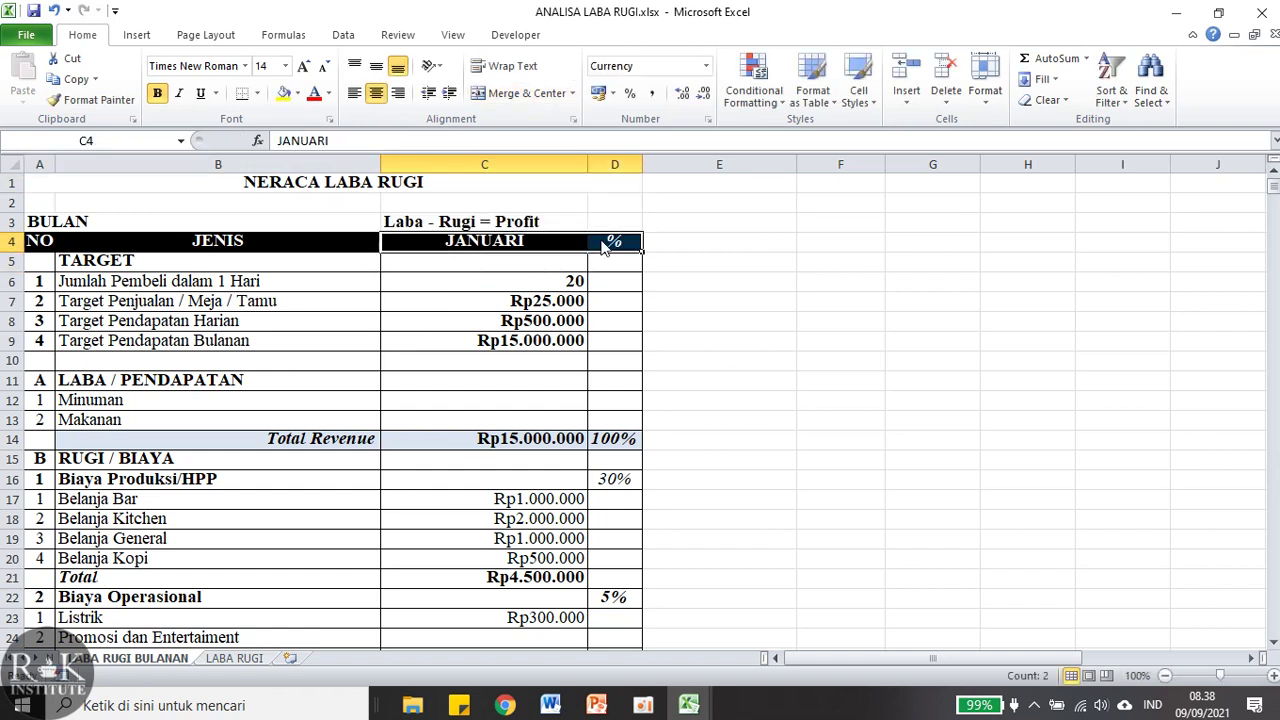
{"action": "left_click", "coordinate": [704, 242]}
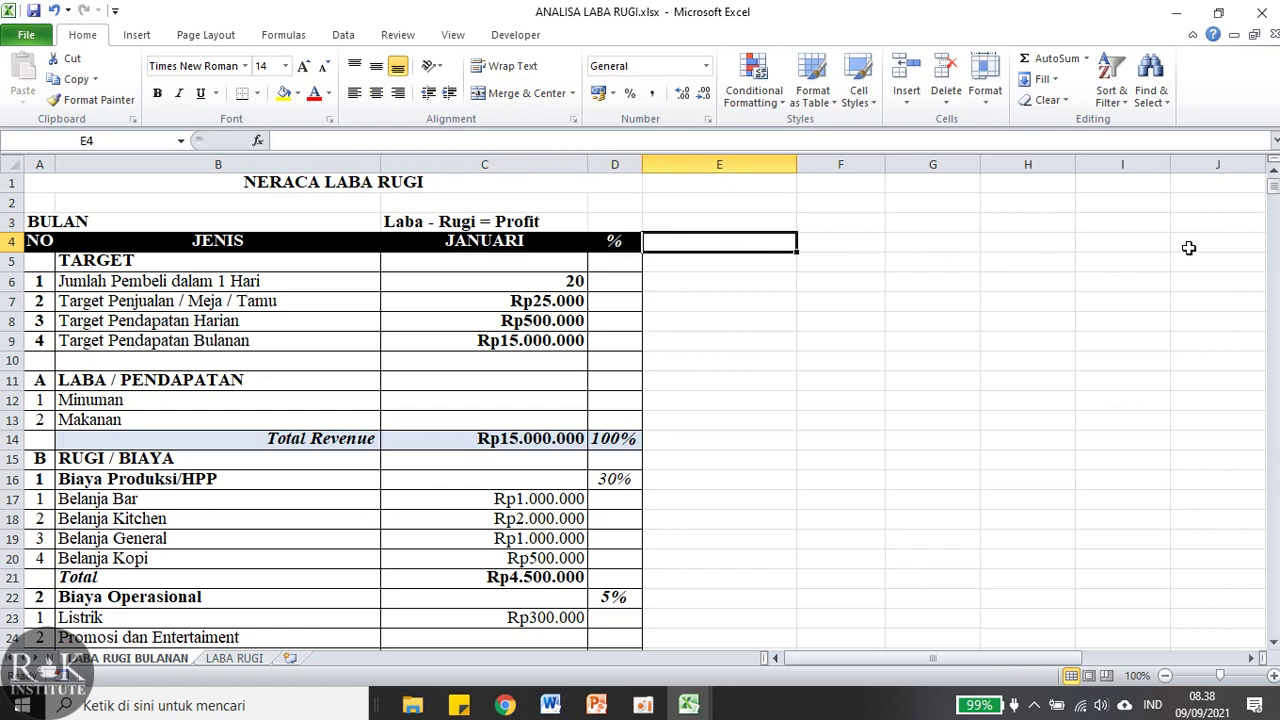
{"action": "left_click", "coordinate": [1101, 245]}
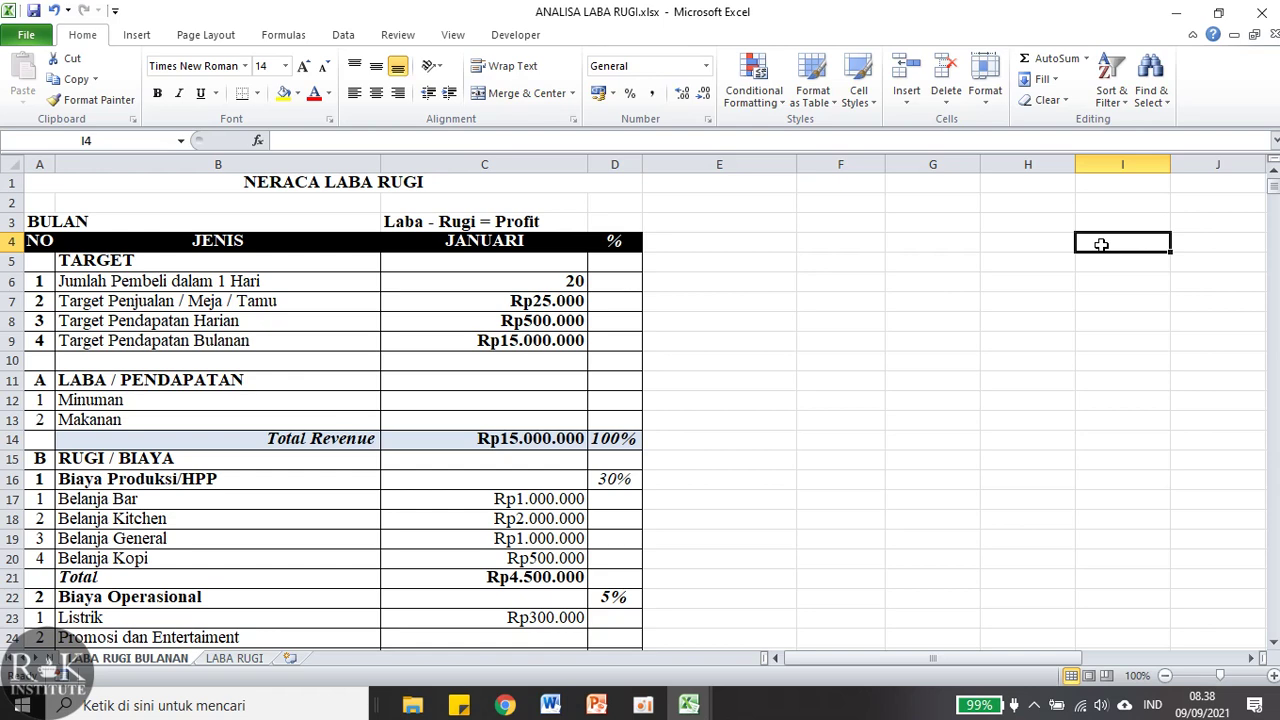
{"action": "scroll", "coordinate": [555, 463], "scroll_direction": "down", "scroll_amount": 4}
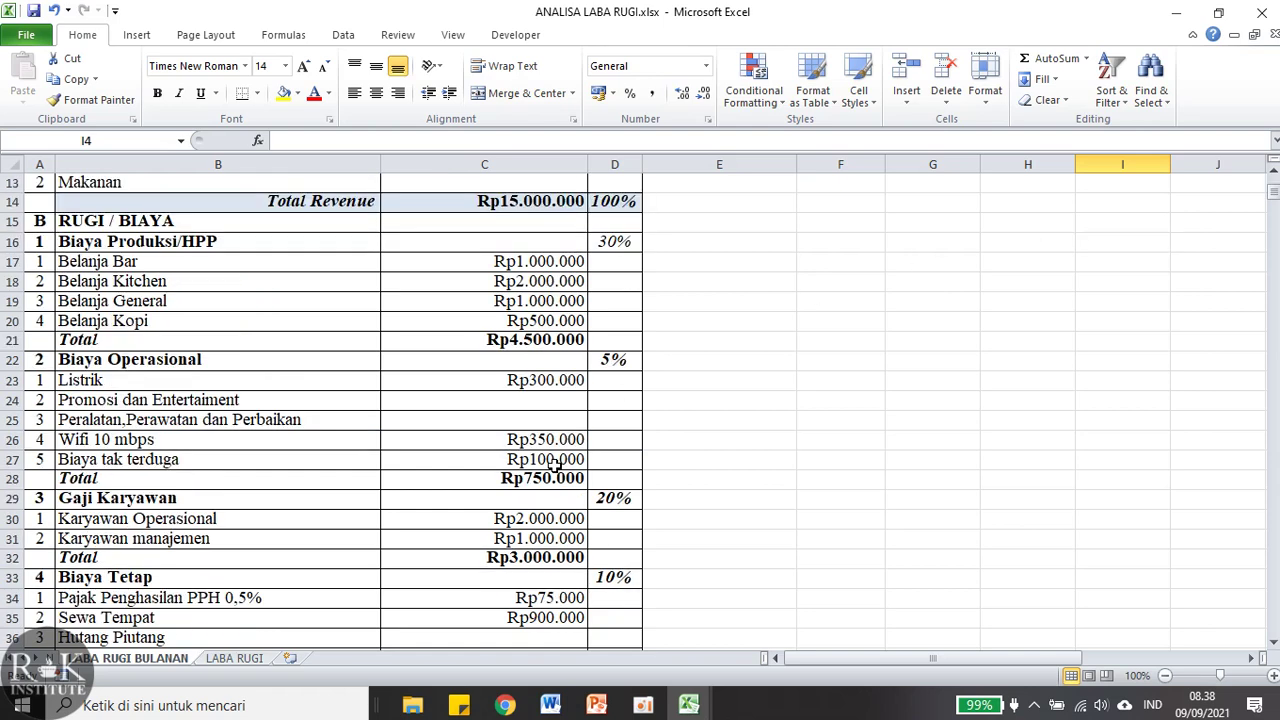
{"action": "scroll", "coordinate": [555, 463], "scroll_direction": "down", "scroll_amount": 4}
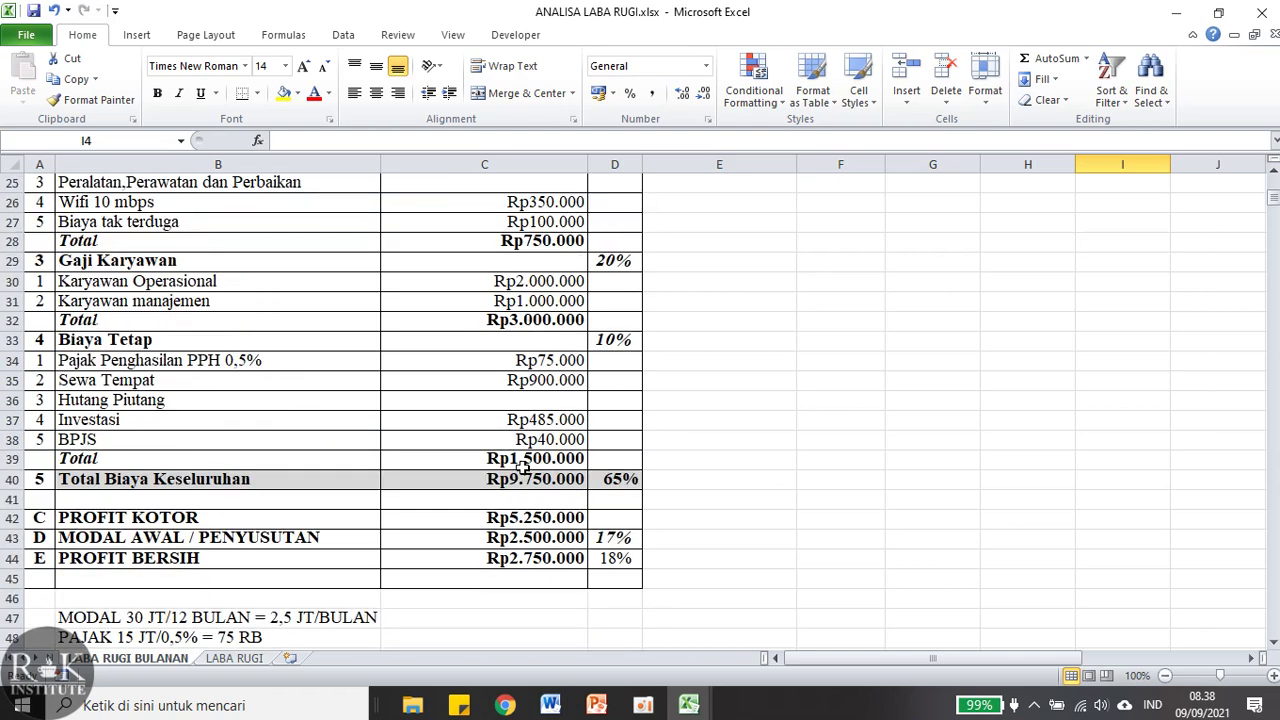
{"action": "left_click", "coordinate": [524, 464]}
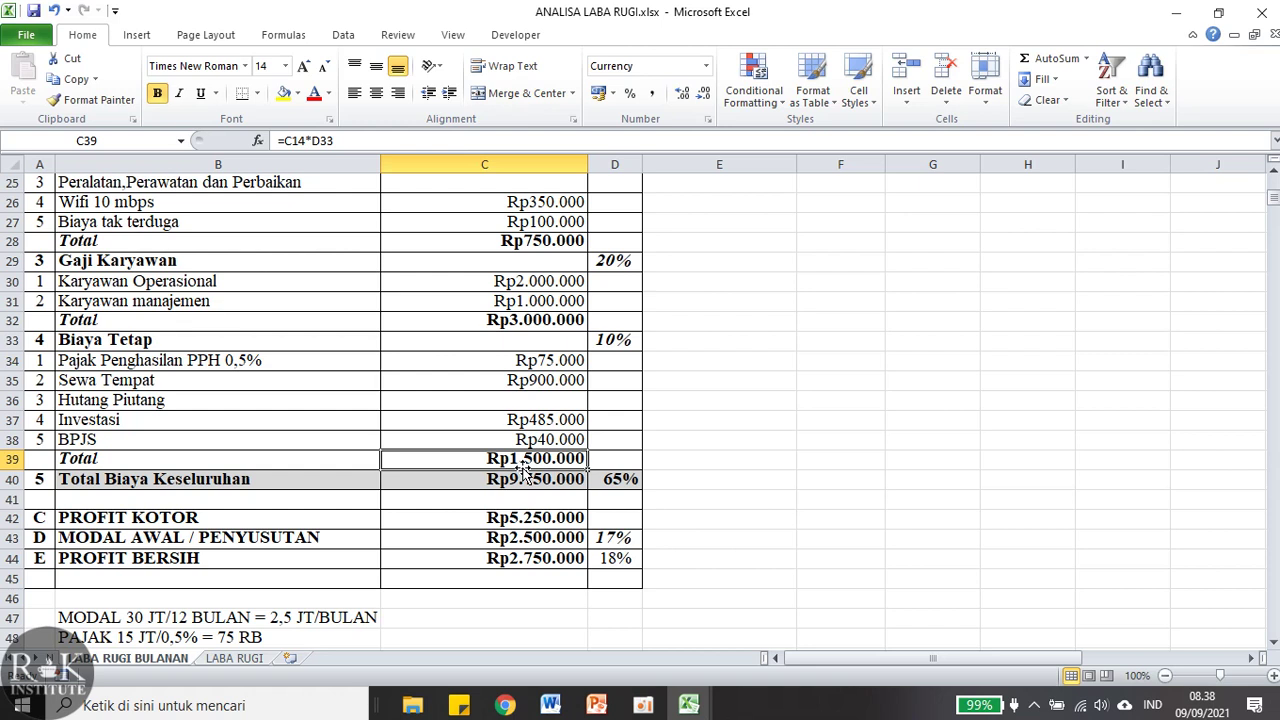
{"action": "left_click", "coordinate": [519, 481]}
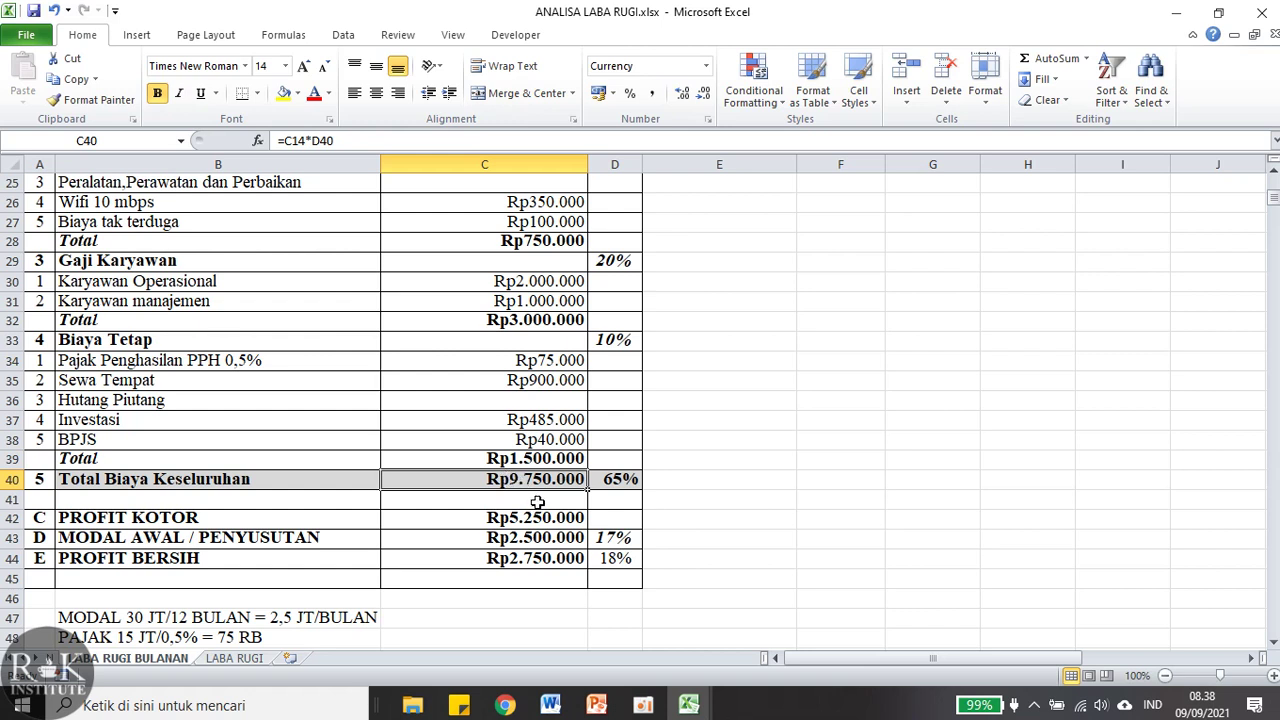
Check the PROFIT KOTOR amount in the JANUARI column of ANALISA LABA RUGI.xlsx, and return to the NERACA.xlsx workbook.
{"action": "left_click", "coordinate": [537, 519]}
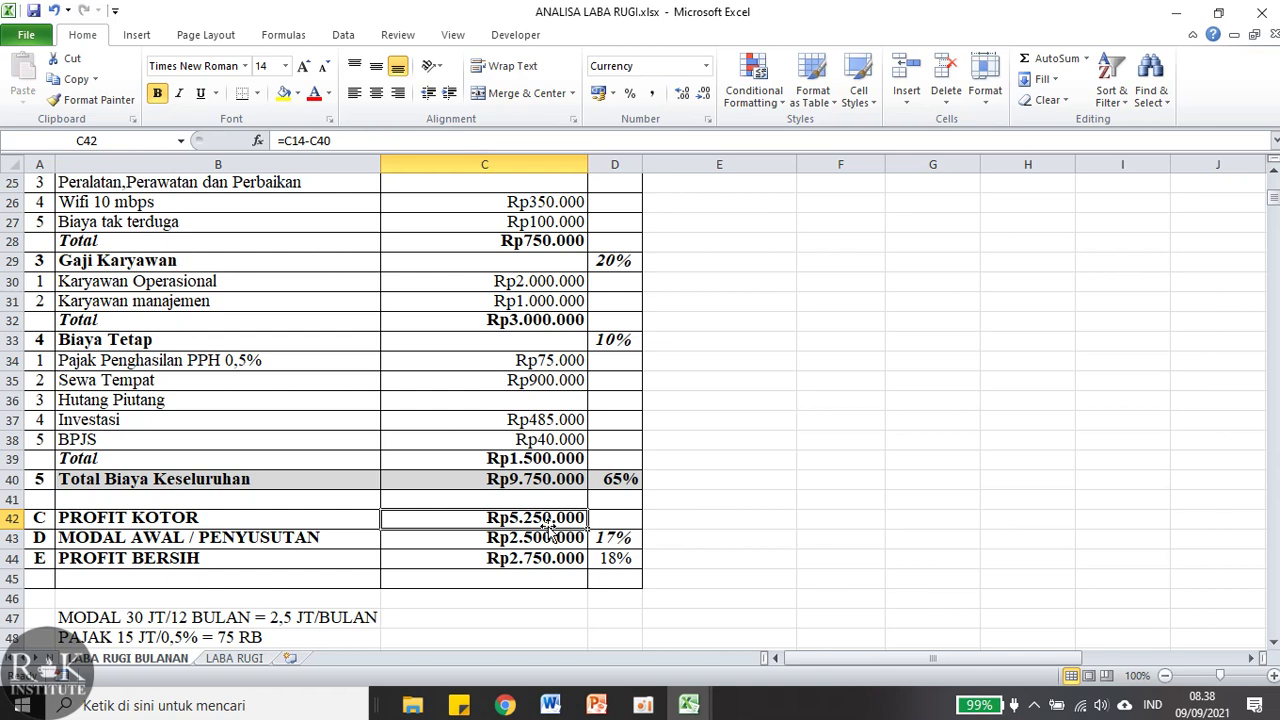
{"action": "left_click", "coordinate": [690, 706]}
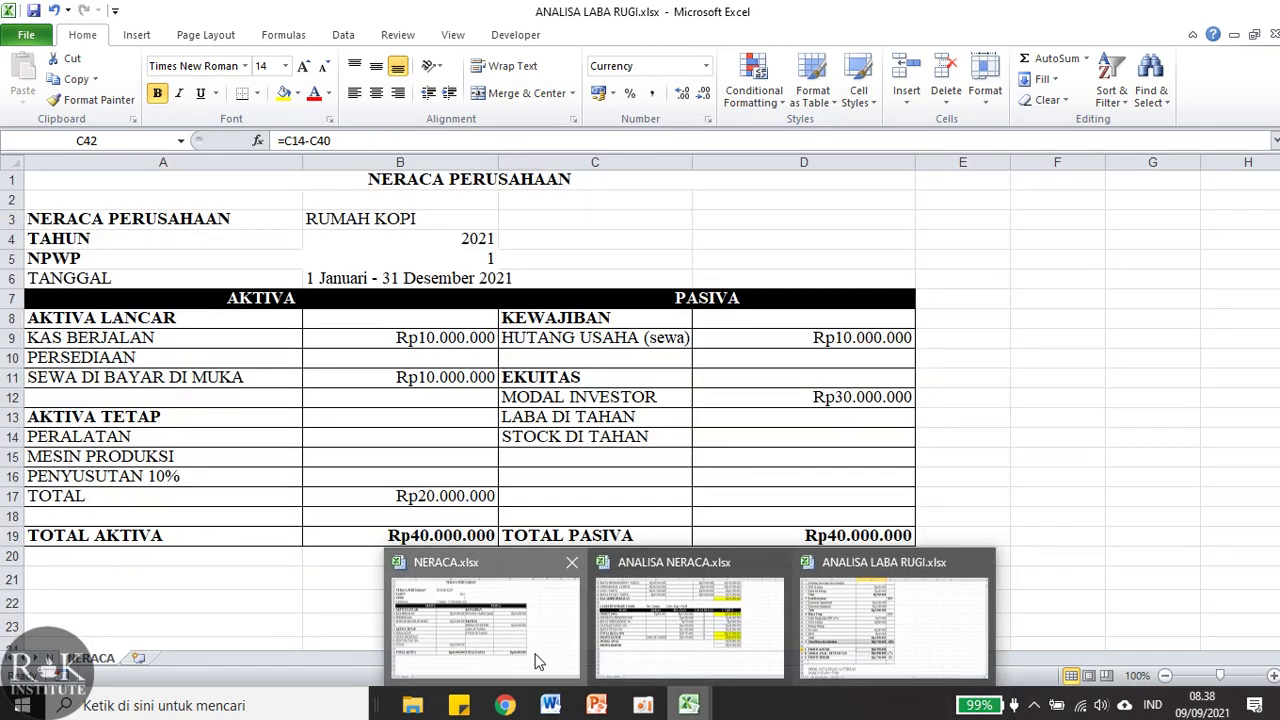
{"action": "left_click", "coordinate": [538, 660]}
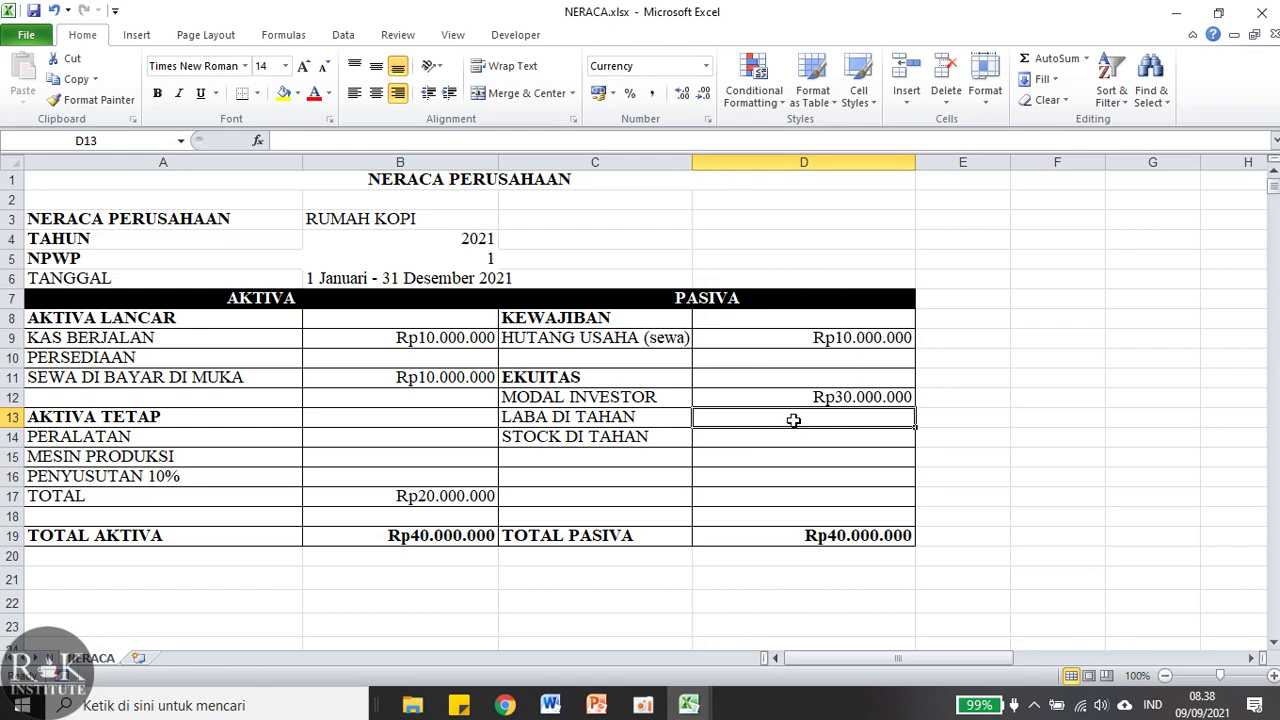
Switch to ANALISA NERACA.xlsx and compare the BULANAN and 1 TAHUN amounts of PROFIT KOTOR in the LABA RUGI/HASIL USAHA table.
{"action": "mouse_move", "coordinate": [670, 708]}
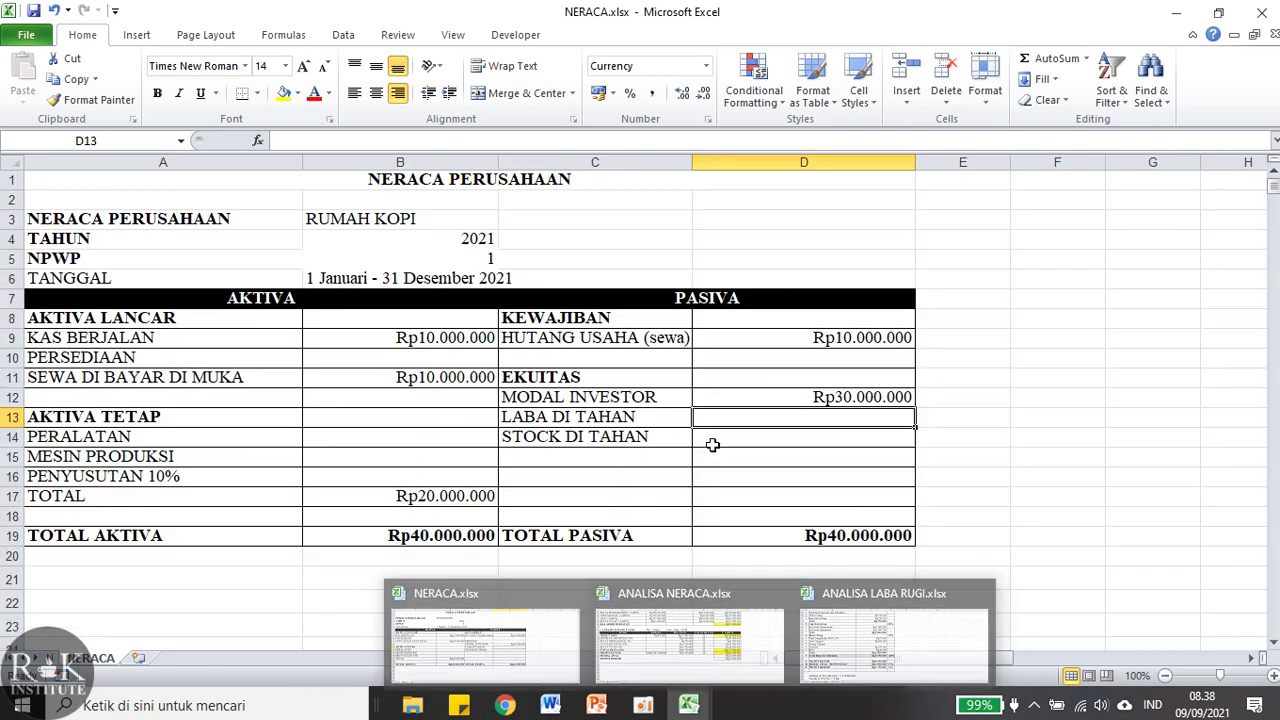
{"action": "mouse_move", "coordinate": [680, 660]}
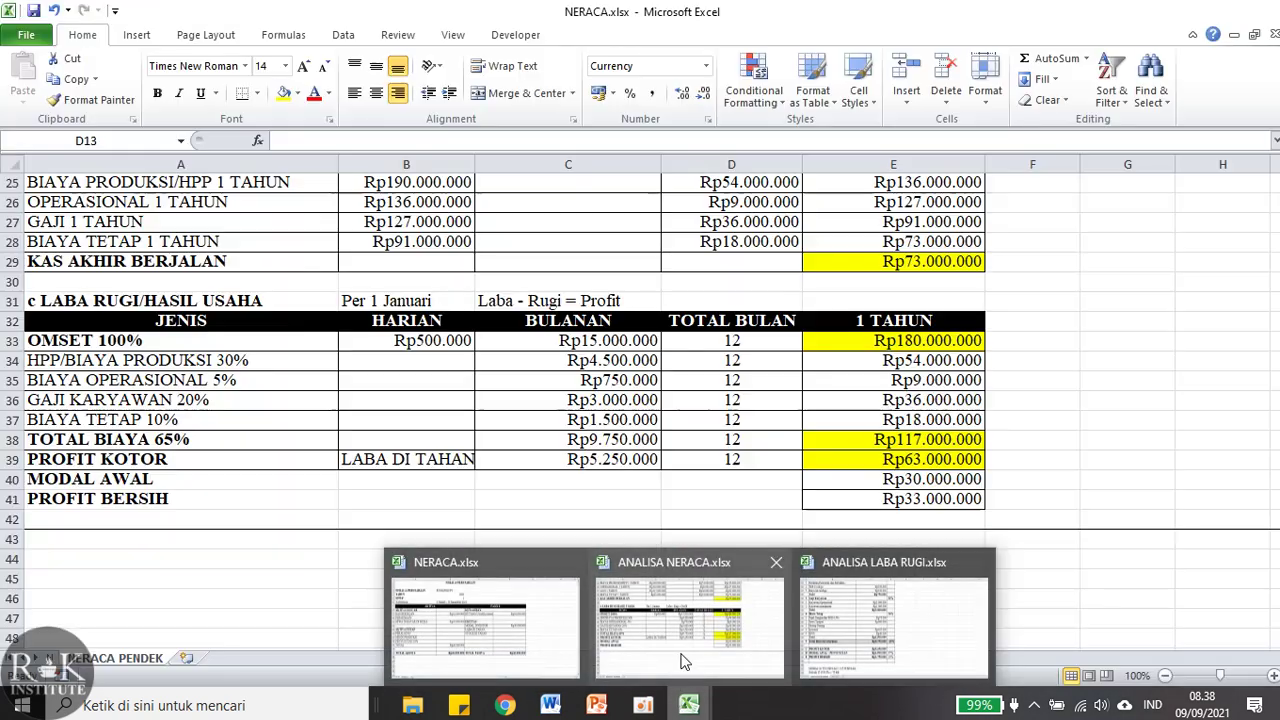
{"action": "left_click", "coordinate": [683, 660]}
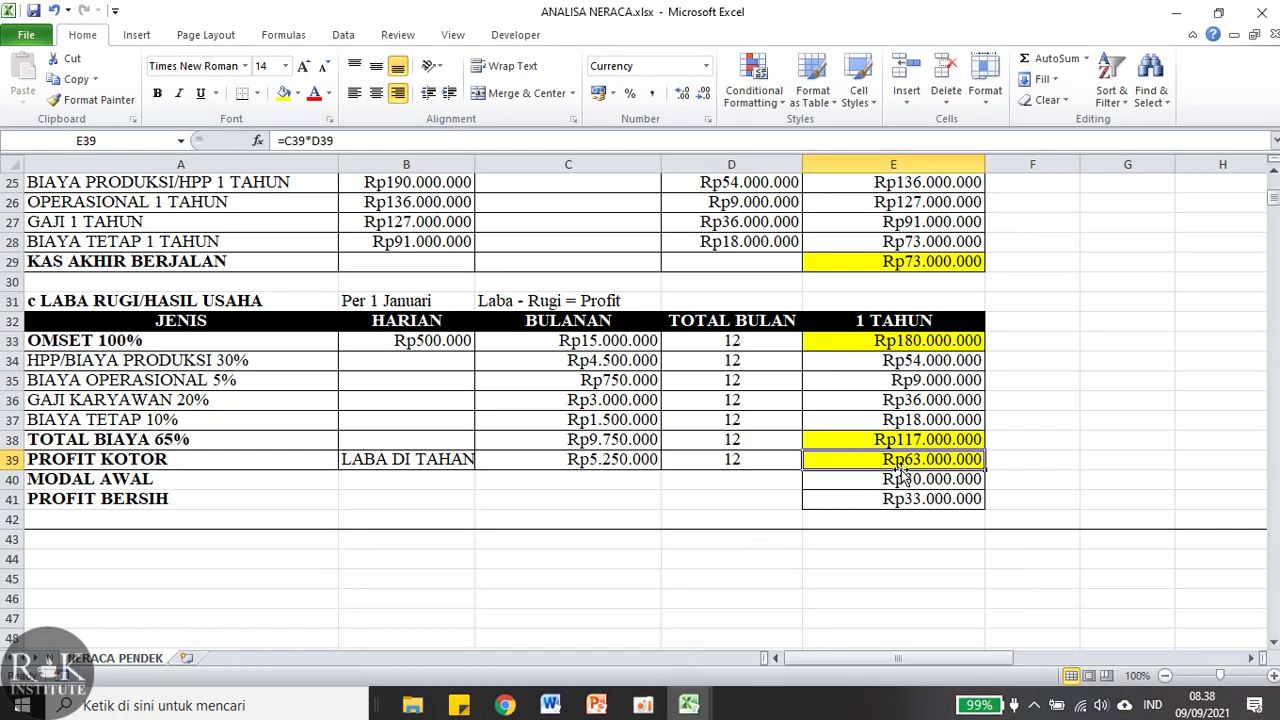
{"action": "left_click", "coordinate": [588, 460]}
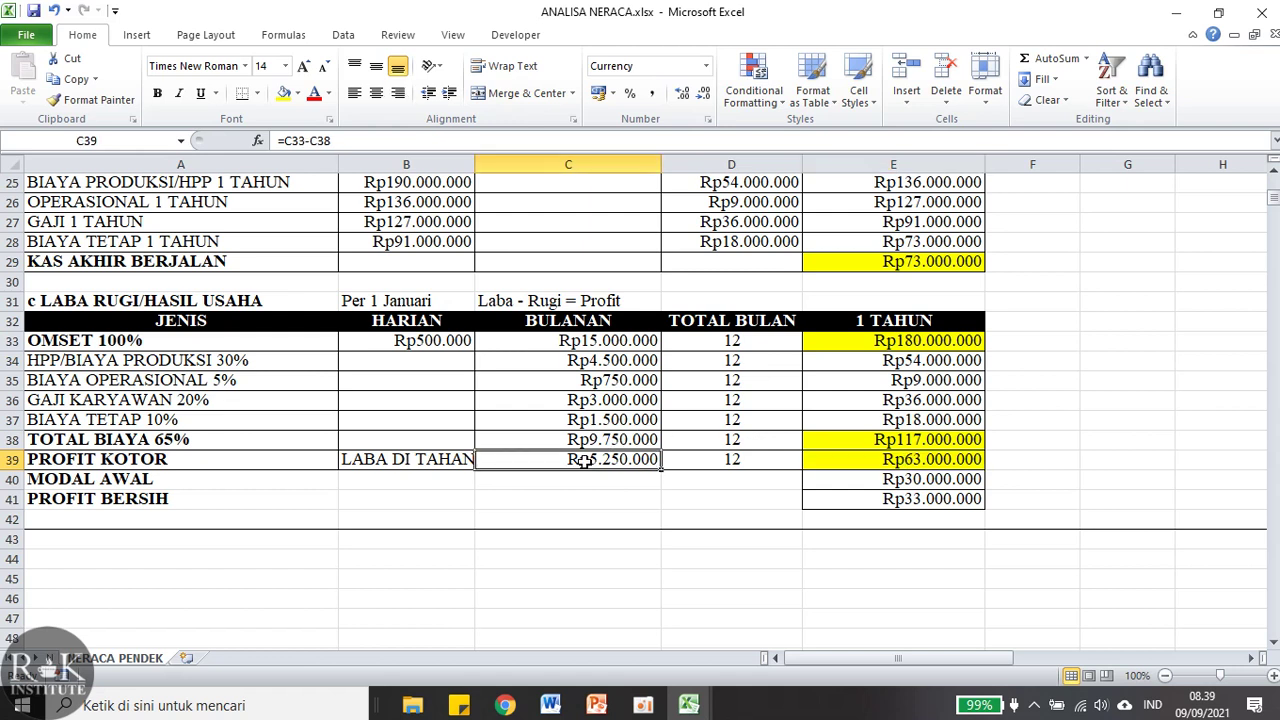
{"action": "left_click", "coordinate": [950, 462]}
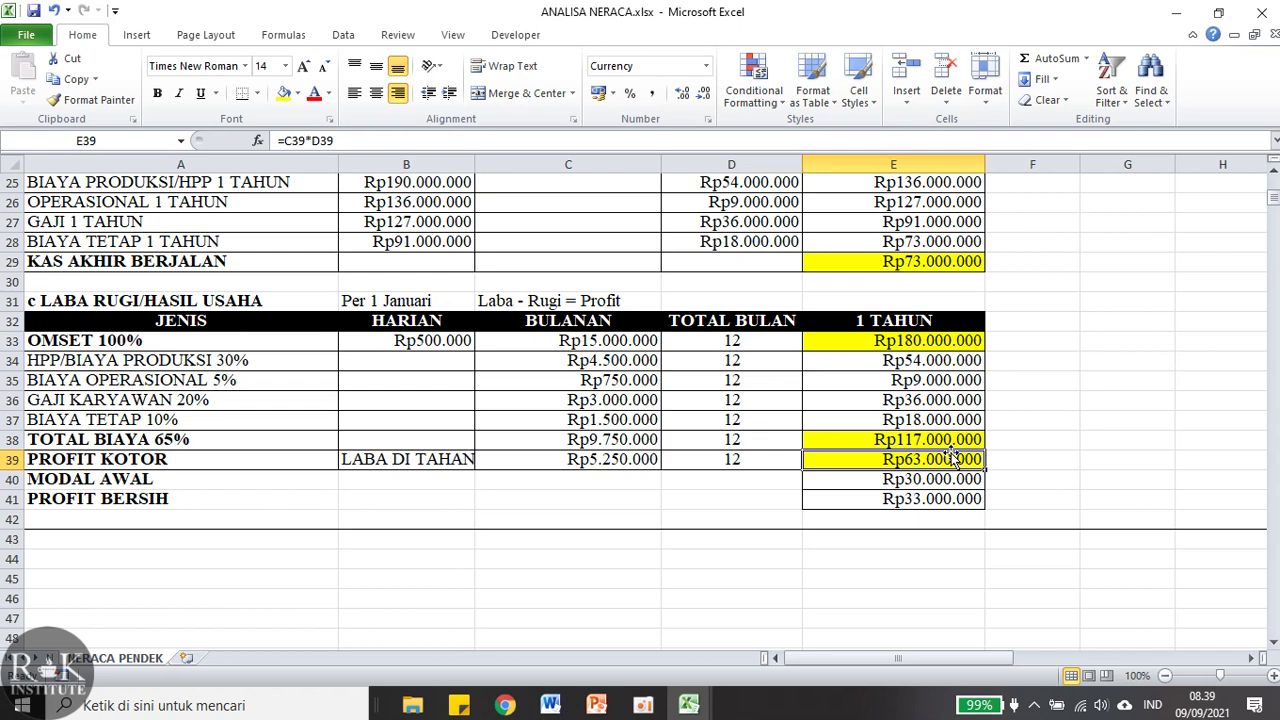
Return to NERACA.xlsx and set the LABA DI TAHAN amount in D13 to Rp63.000.000.
{"action": "mouse_move", "coordinate": [697, 710]}
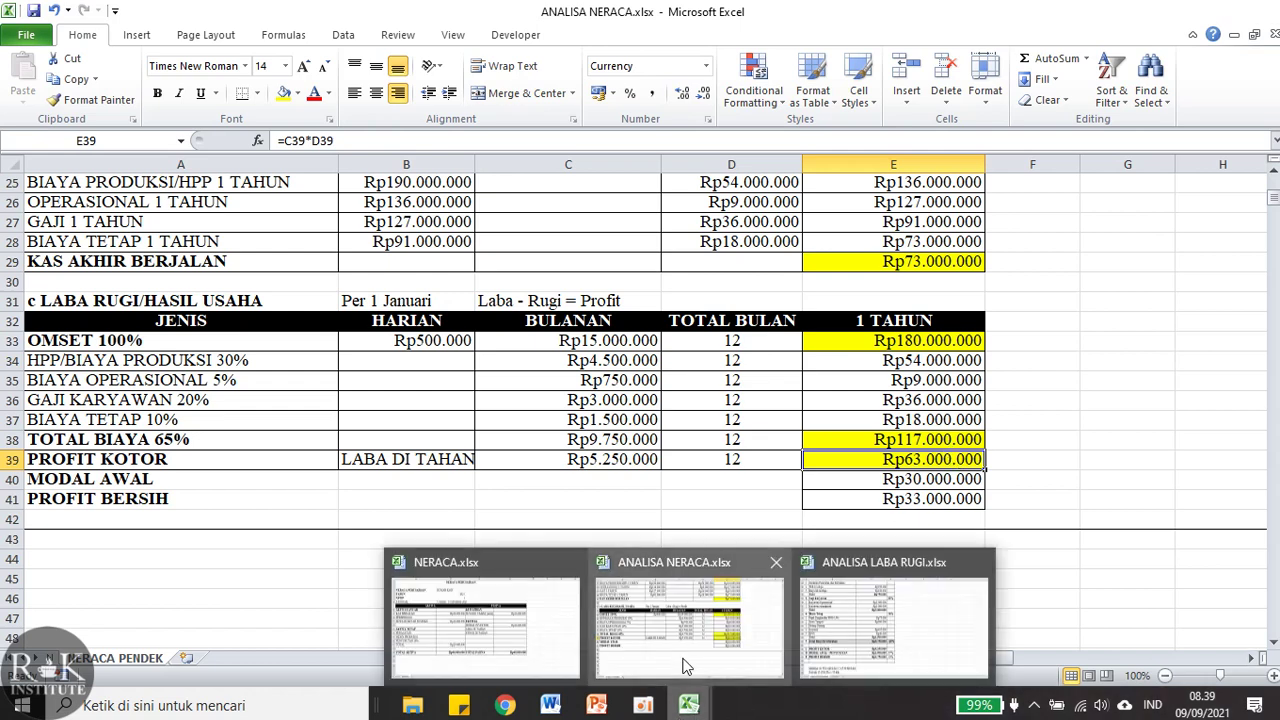
{"action": "left_click", "coordinate": [529, 645]}
{"action": "type", "text": "63.000.000"}
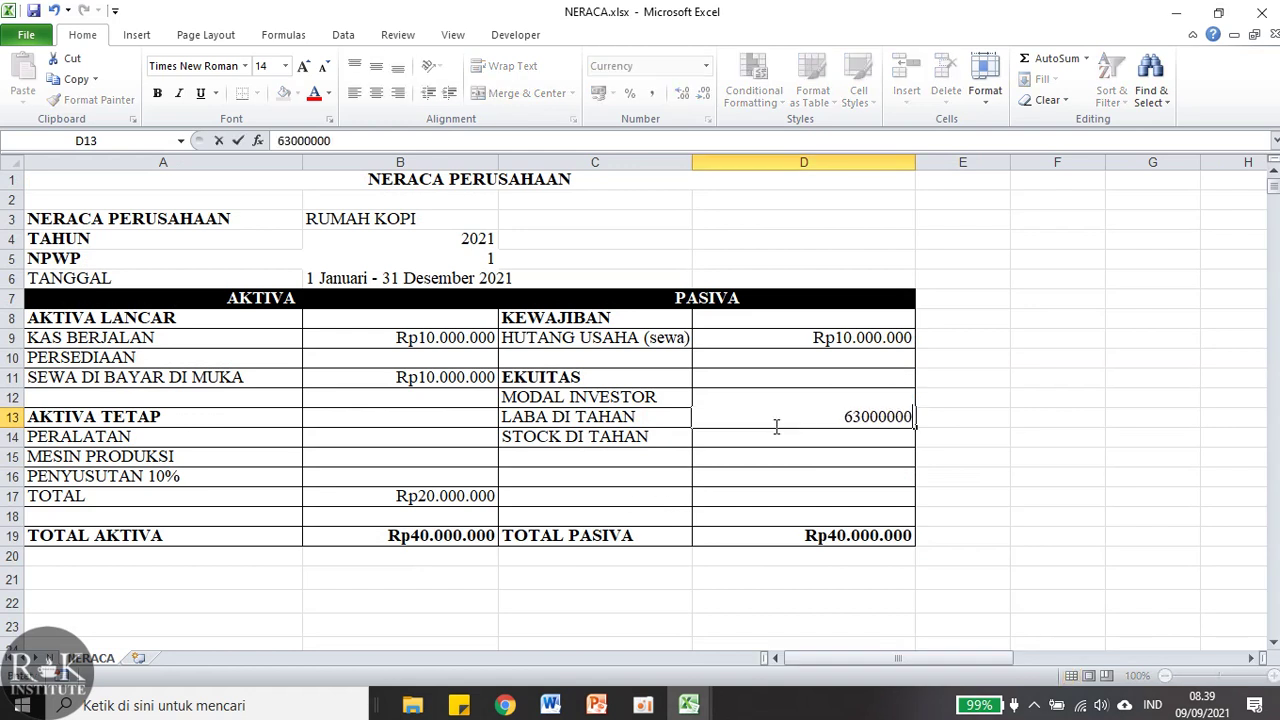
{"action": "key", "text": "Return"}
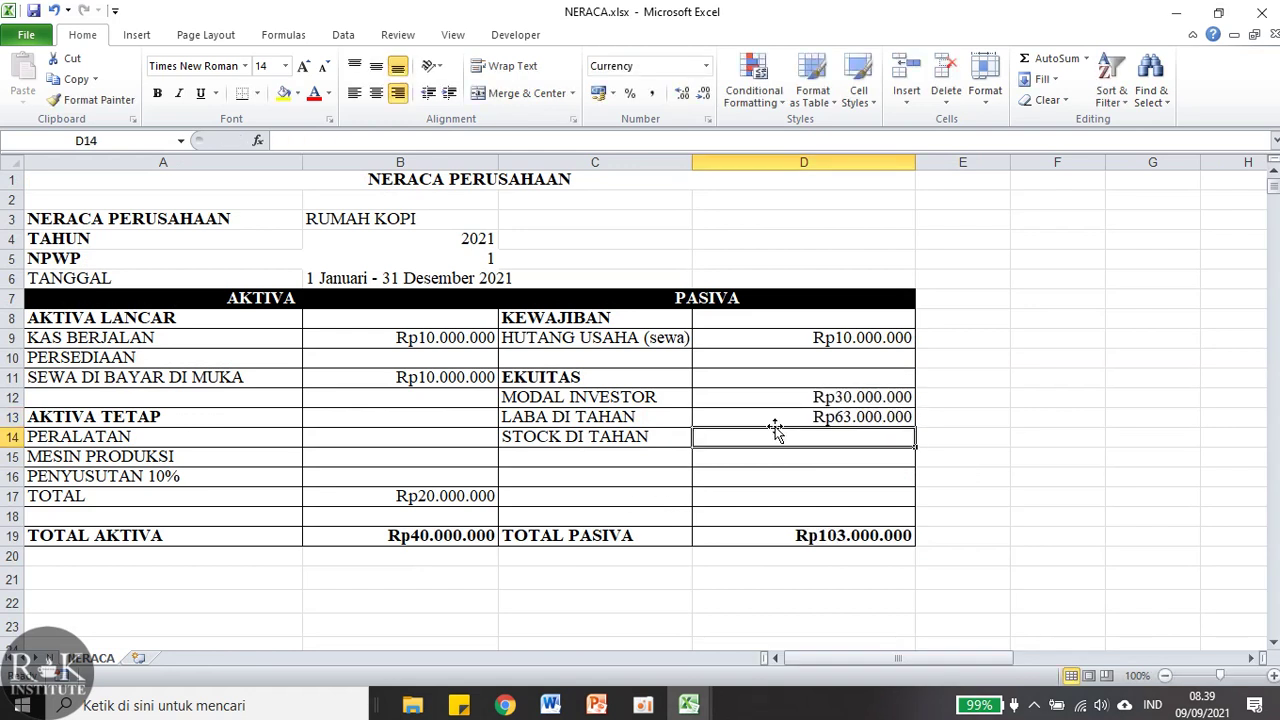
Check TOTAL AKTIVA and KAS BERJALAN in NERACA.xlsx, and look up the KAS BERJALAN / CASH FLOW amount in ANALISA NERACA.xlsx.
{"action": "left_click", "coordinate": [420, 543]}
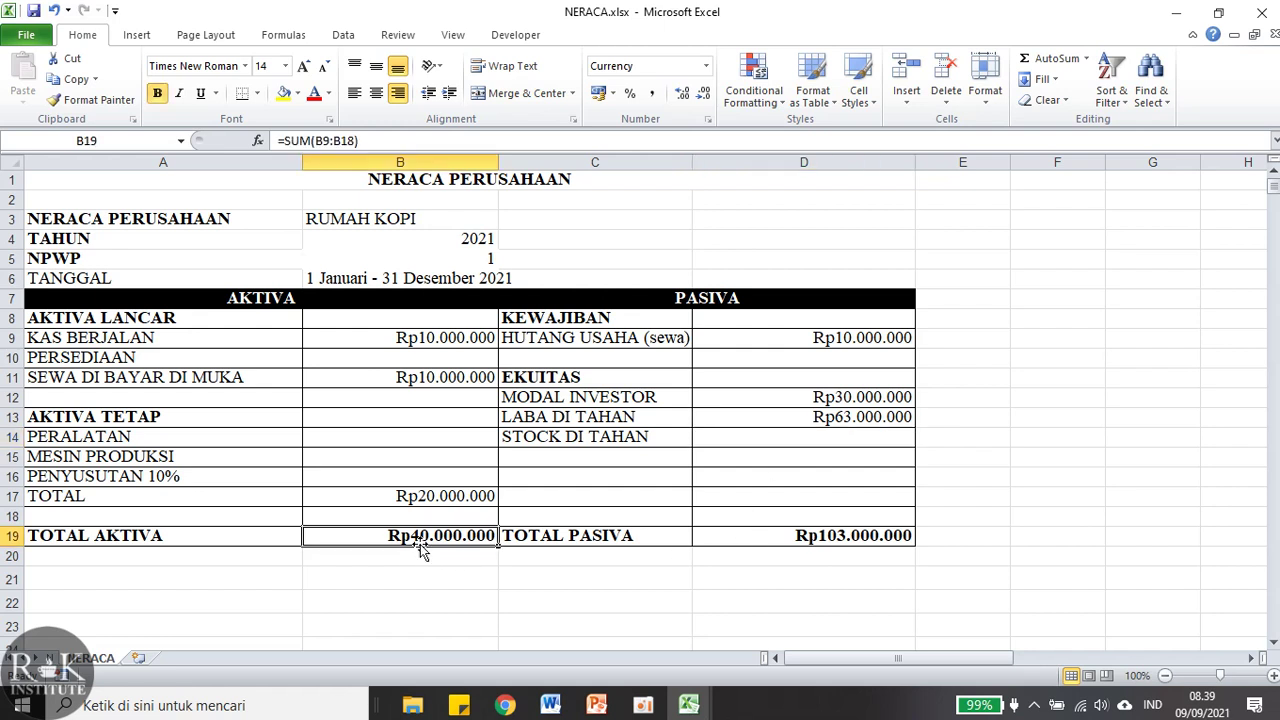
{"action": "left_click", "coordinate": [428, 340]}
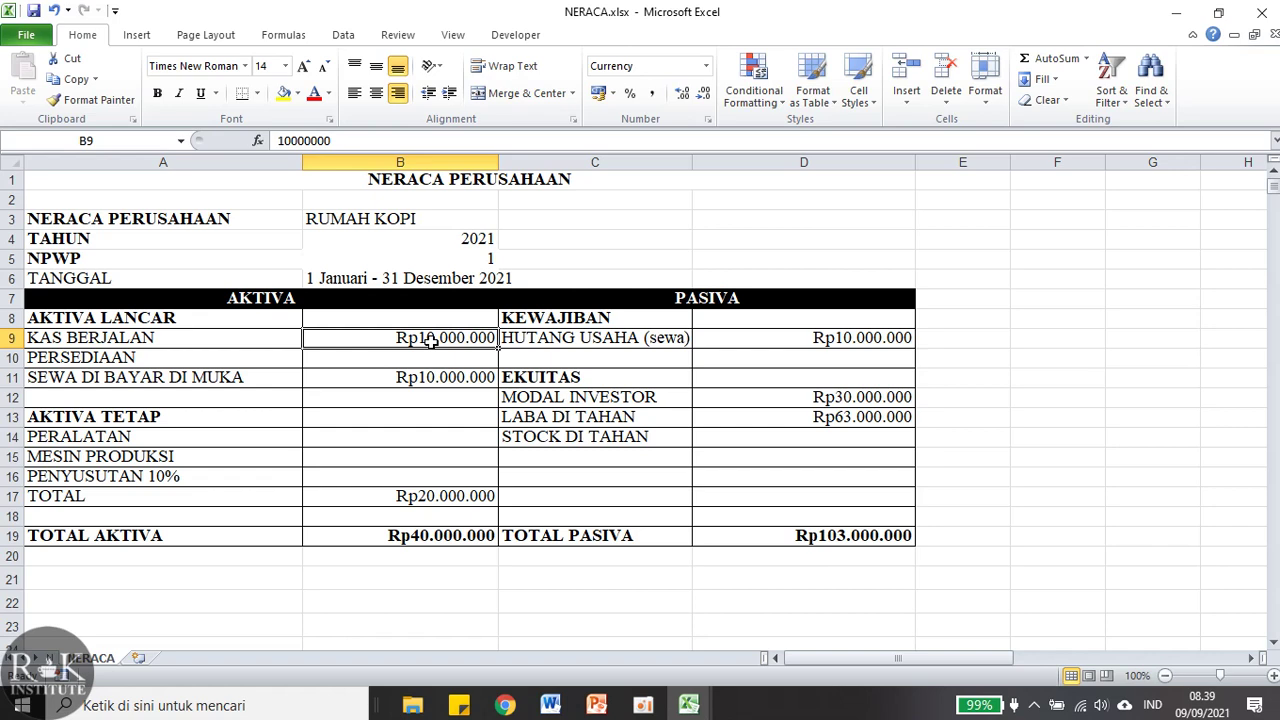
{"action": "mouse_move", "coordinate": [690, 708]}
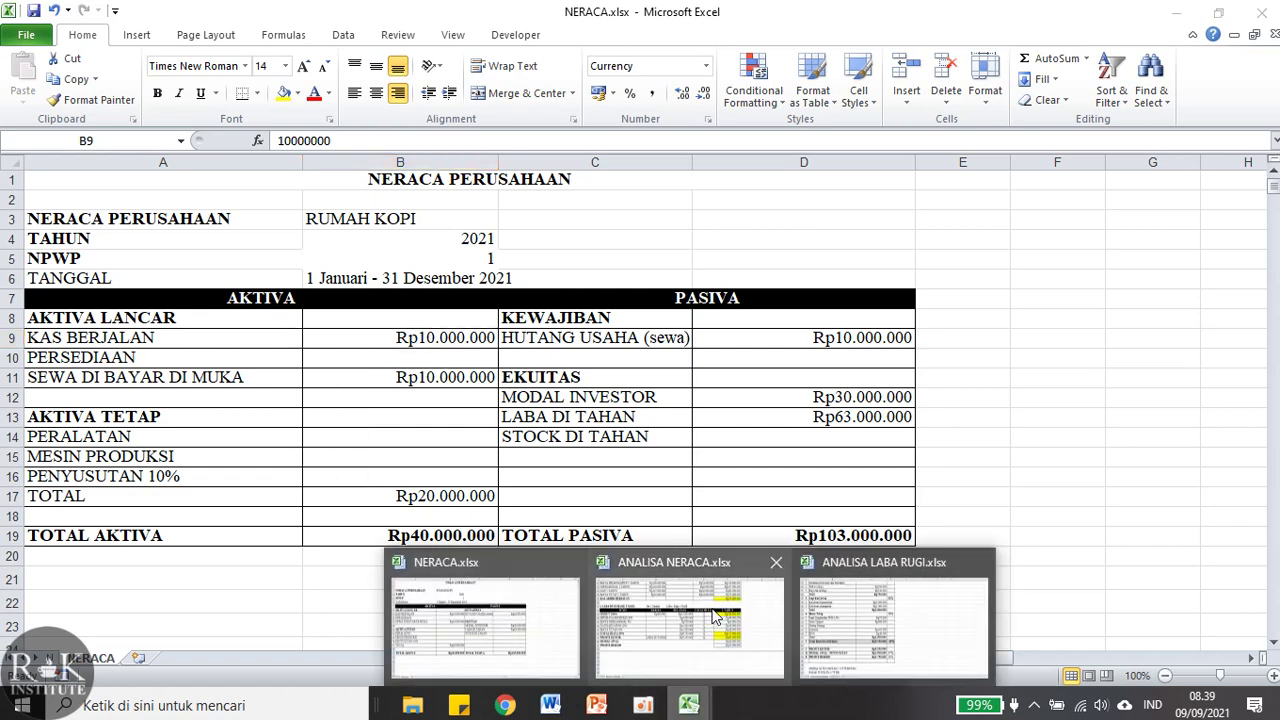
{"action": "left_click", "coordinate": [658, 617]}
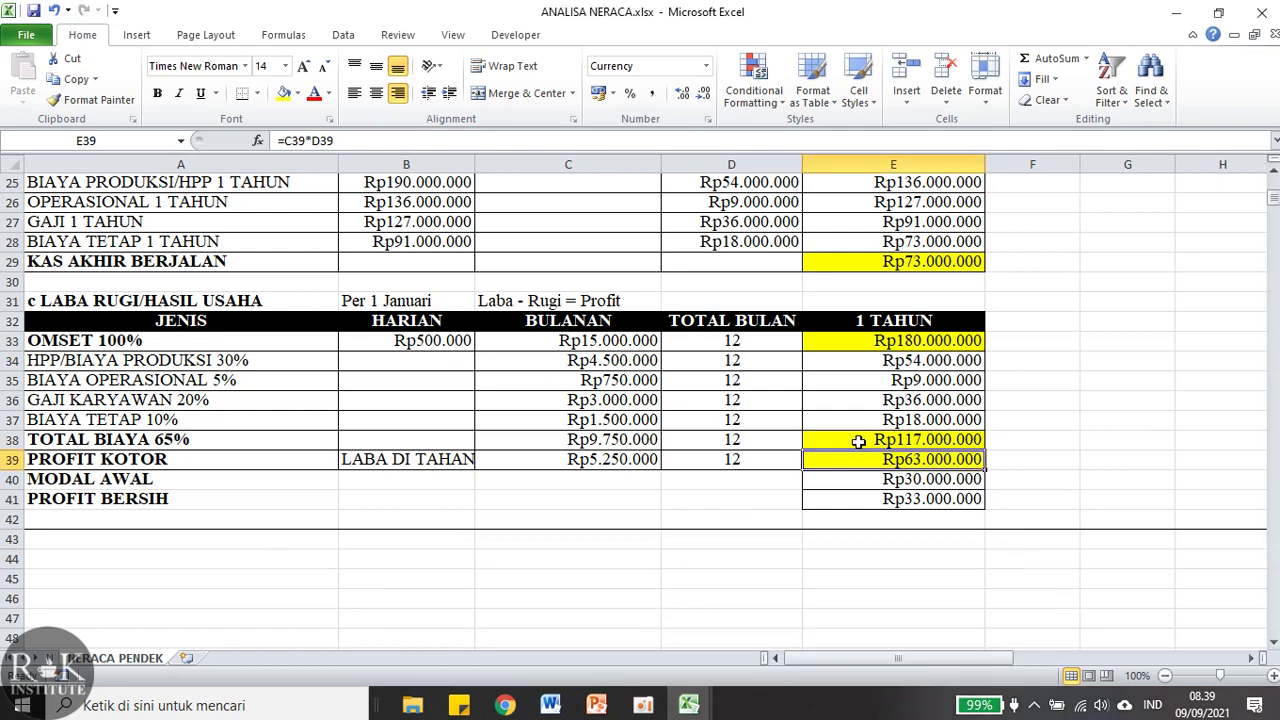
{"action": "scroll", "coordinate": [856, 455], "scroll_direction": "up", "scroll_amount": 4}
{"action": "scroll", "coordinate": [856, 455], "scroll_direction": "up", "scroll_amount": 4}
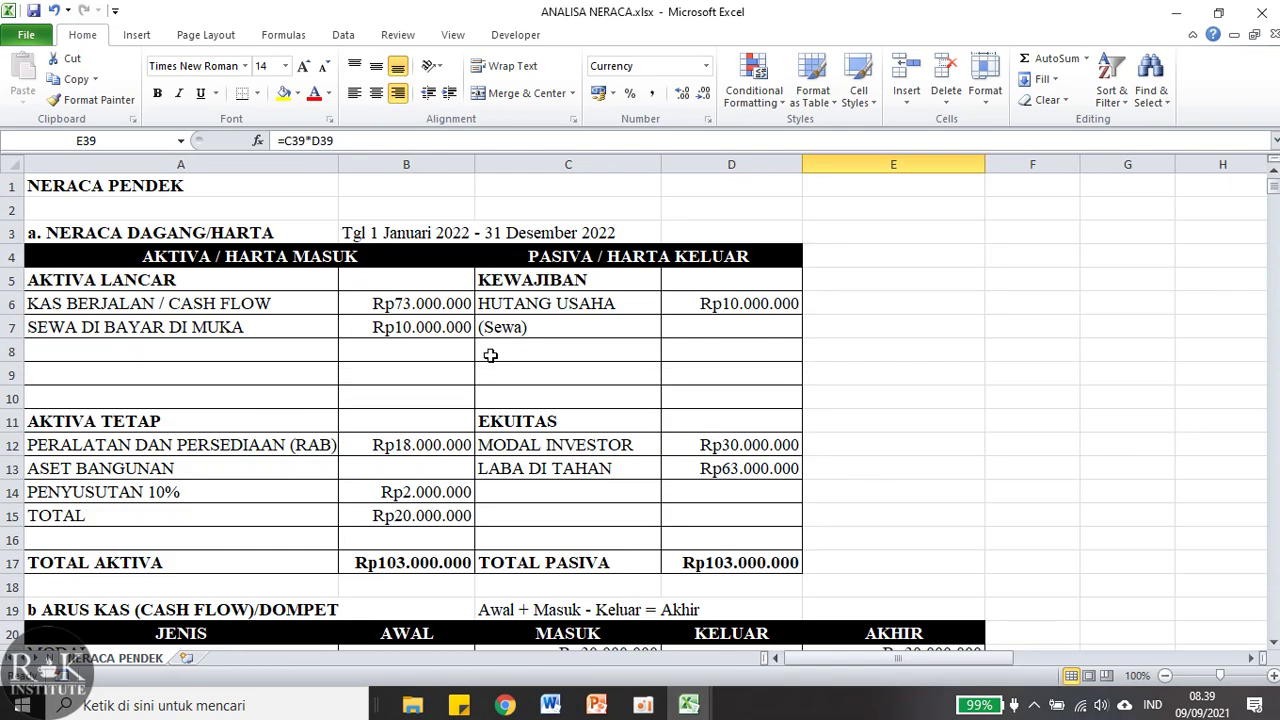
{"action": "left_click", "coordinate": [420, 312]}
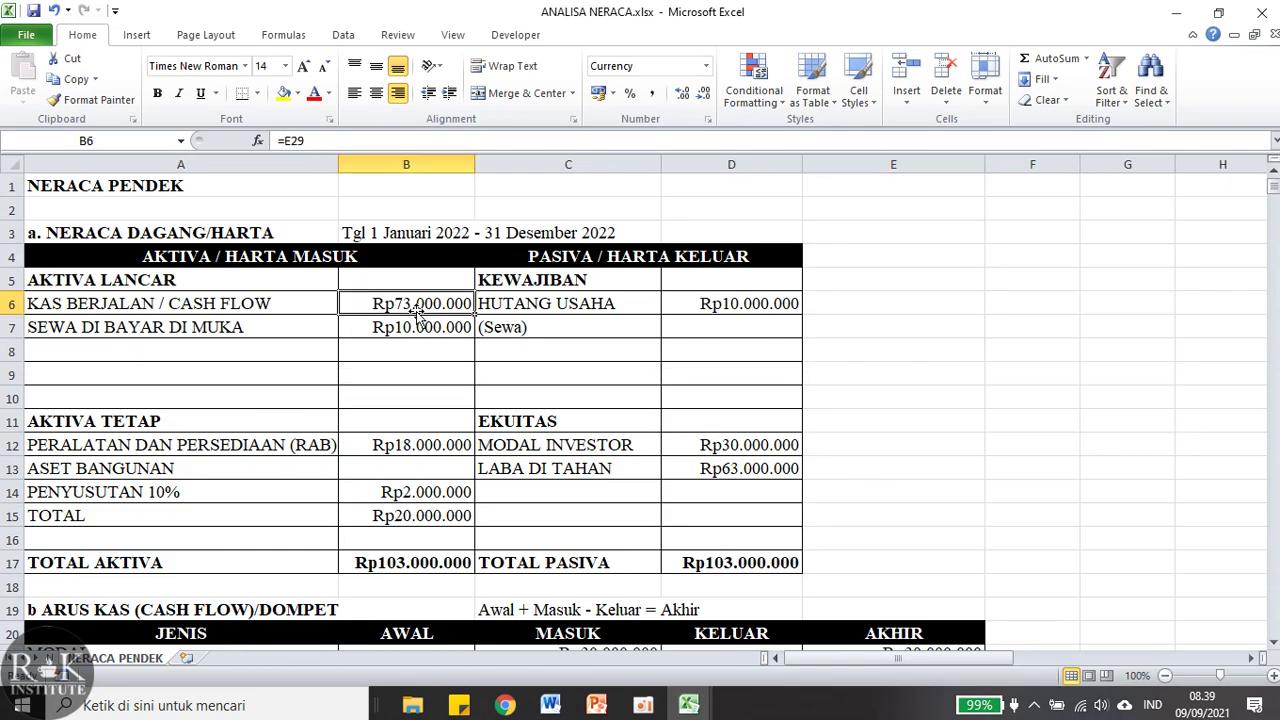
Return to NERACA.xlsx and set the KAS BERJALAN amount in B9 to Rp73.000.000.
{"action": "mouse_move", "coordinate": [688, 705]}
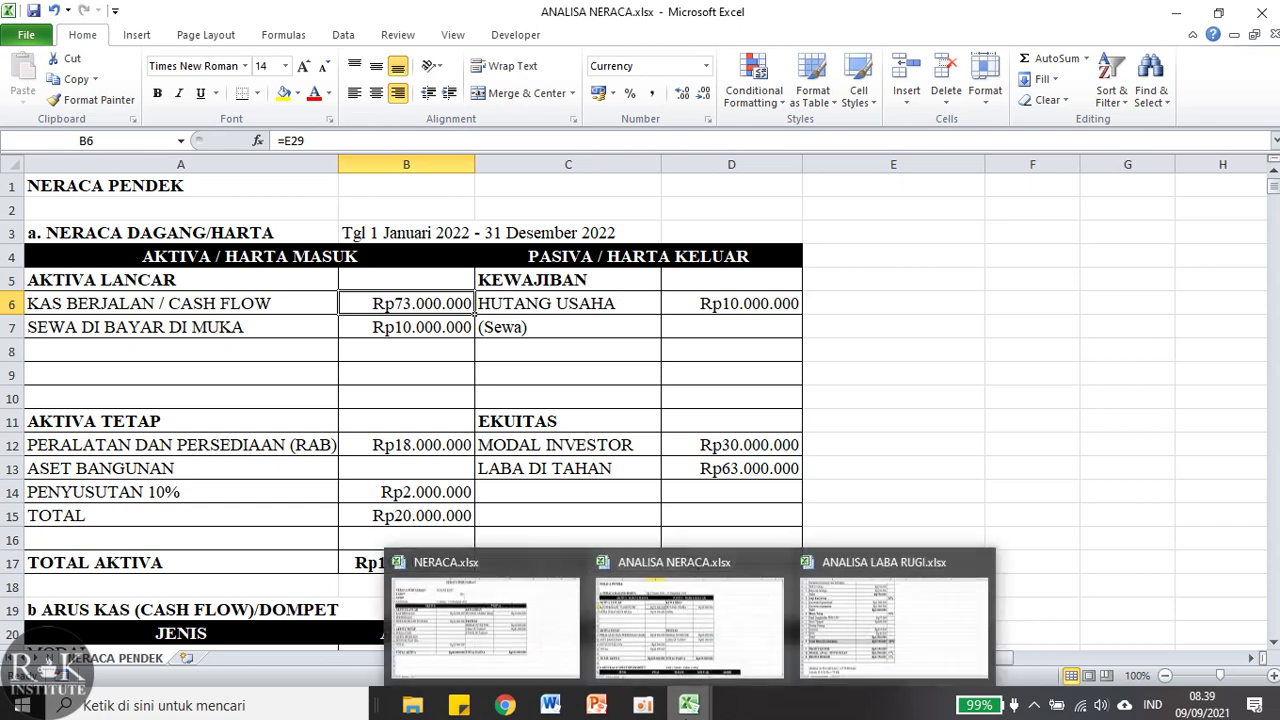
{"action": "left_click", "coordinate": [497, 655]}
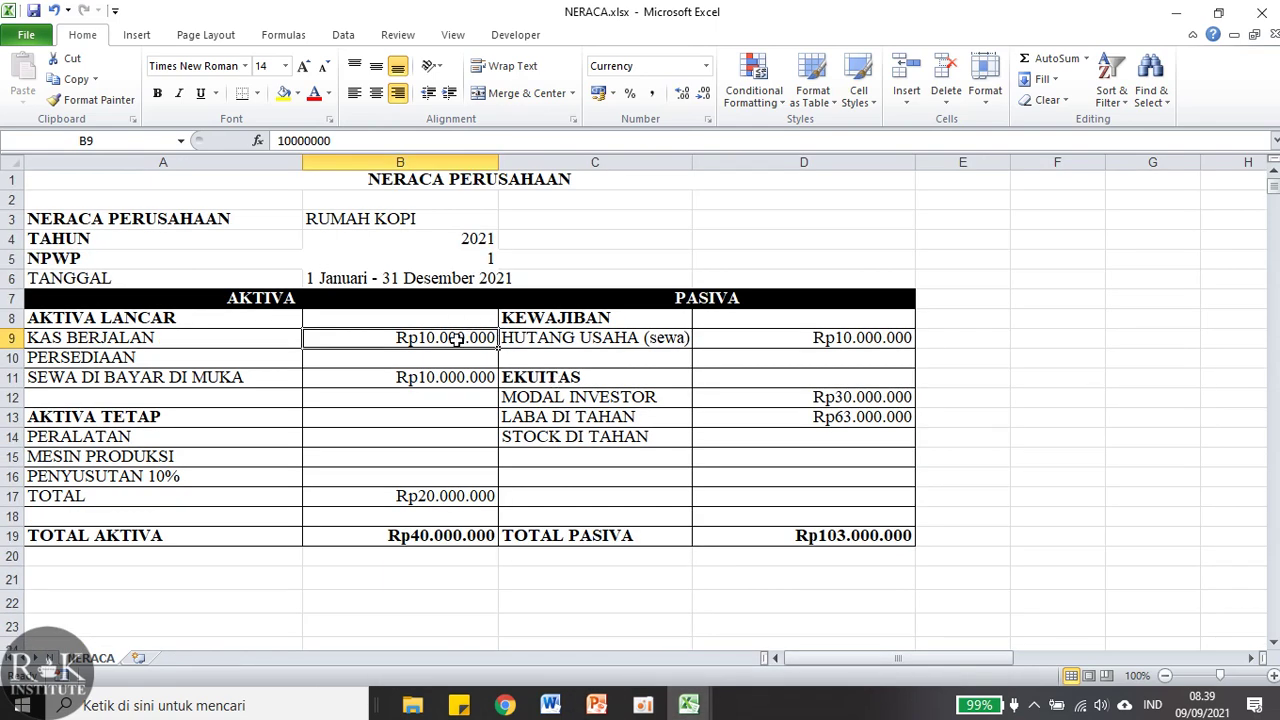
{"action": "type", "text": "60000000"}
{"action": "key", "text": "Return"}
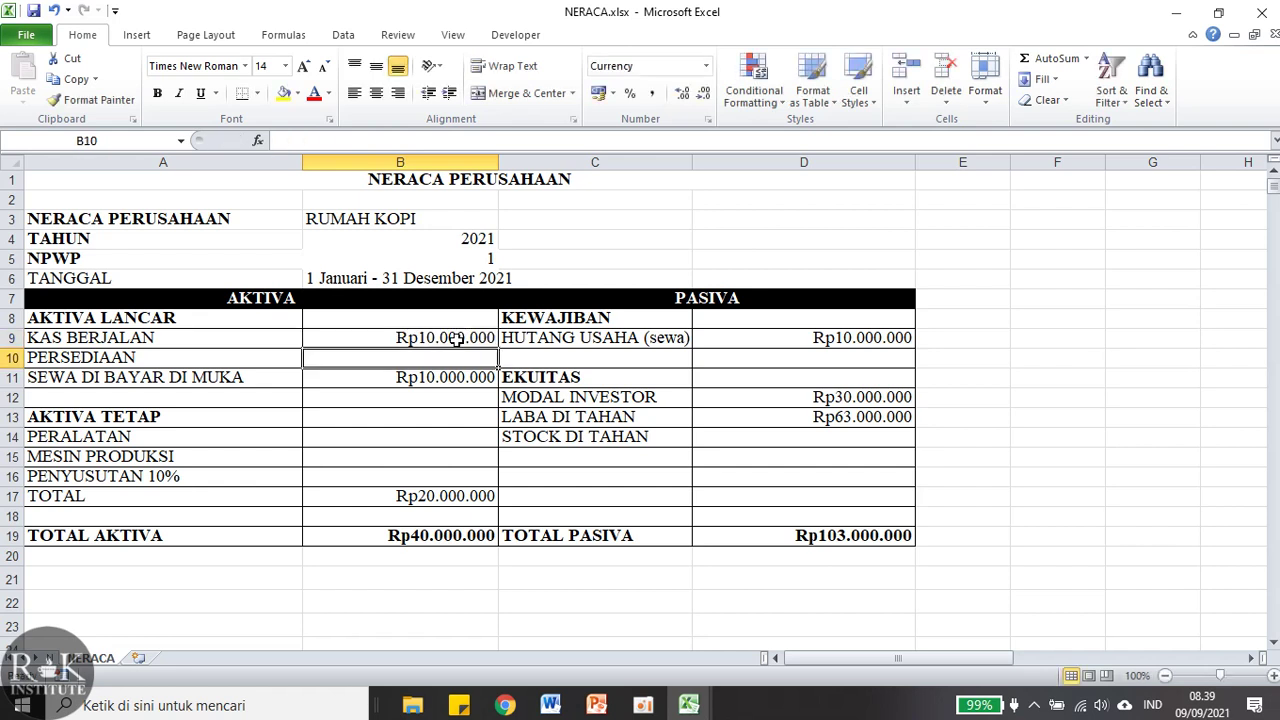
{"action": "left_click", "coordinate": [456, 340]}
{"action": "left_click", "coordinate": [776, 431]}
{"action": "left_click", "coordinate": [767, 420]}
{"action": "left_click", "coordinate": [466, 338]}
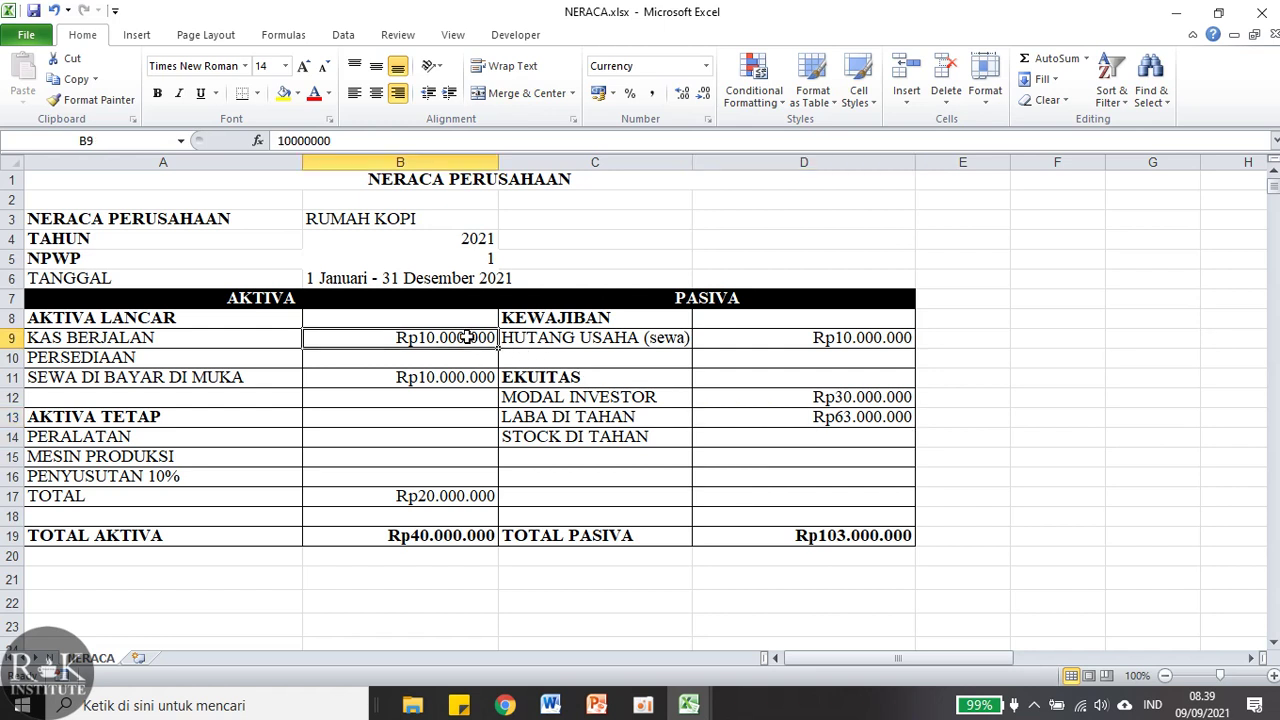
{"action": "type", "text": "73"}
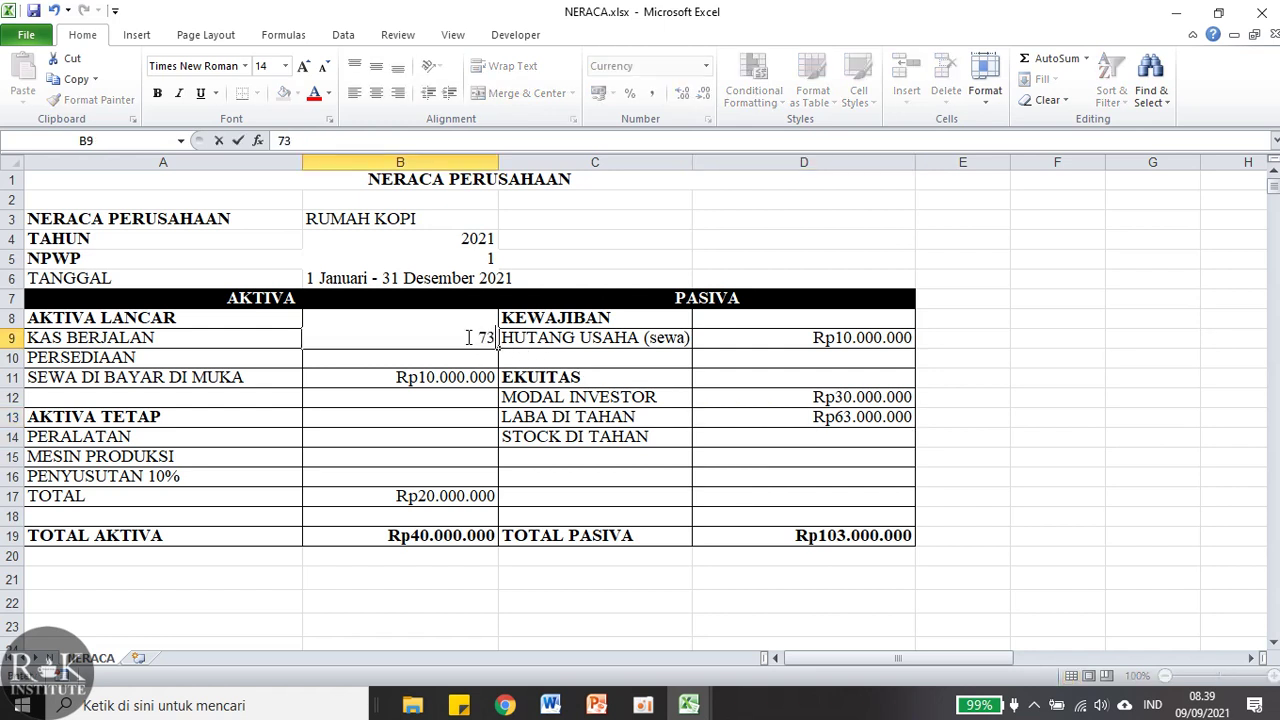
{"action": "type", "text": ".000.000"}
{"action": "key", "text": "Return"}
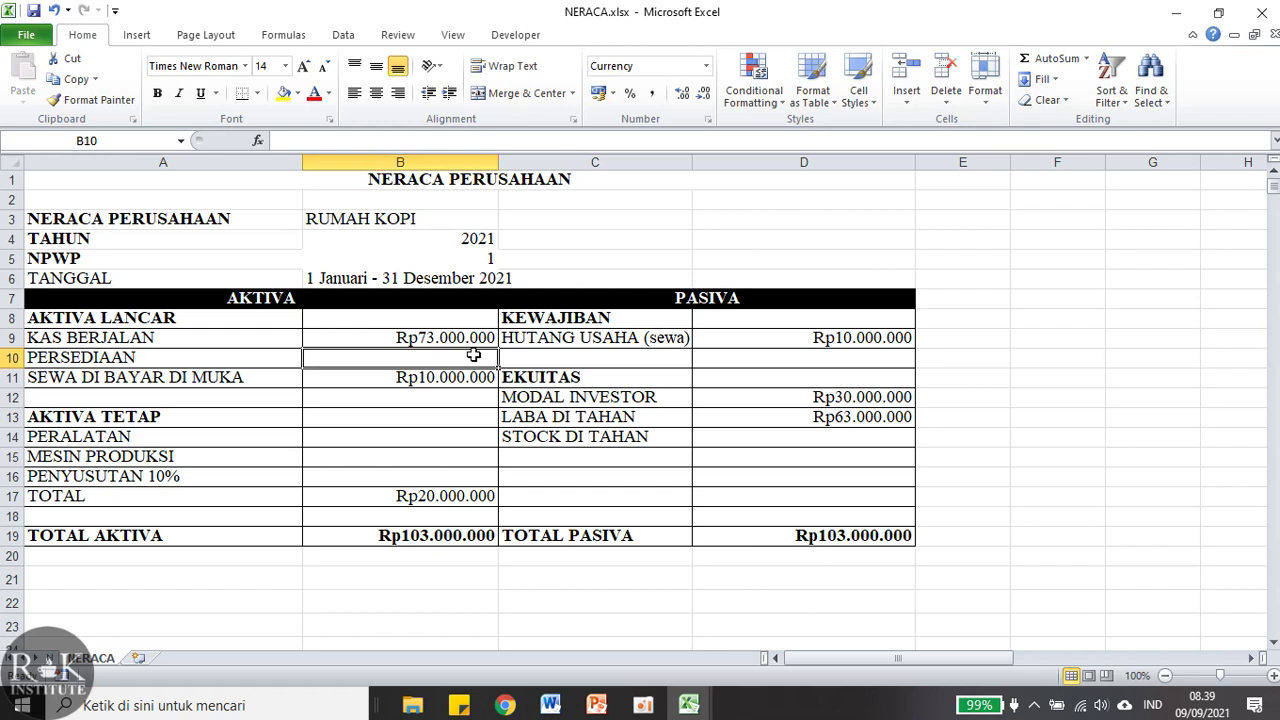
Enter Rp5.000.000 as the PERSEDIAAN amount in B10 under AKTIVA LANCAR.
{"action": "double_click", "coordinate": [271, 359]}
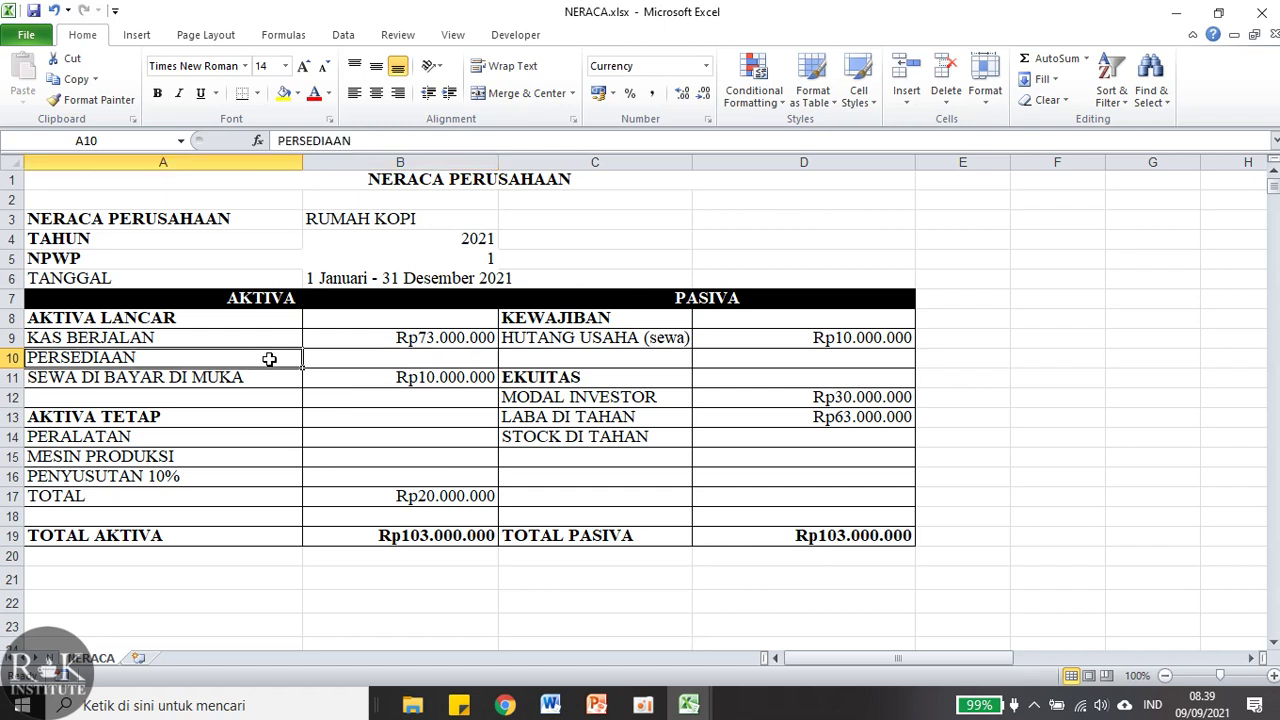
{"action": "left_click", "coordinate": [282, 378]}
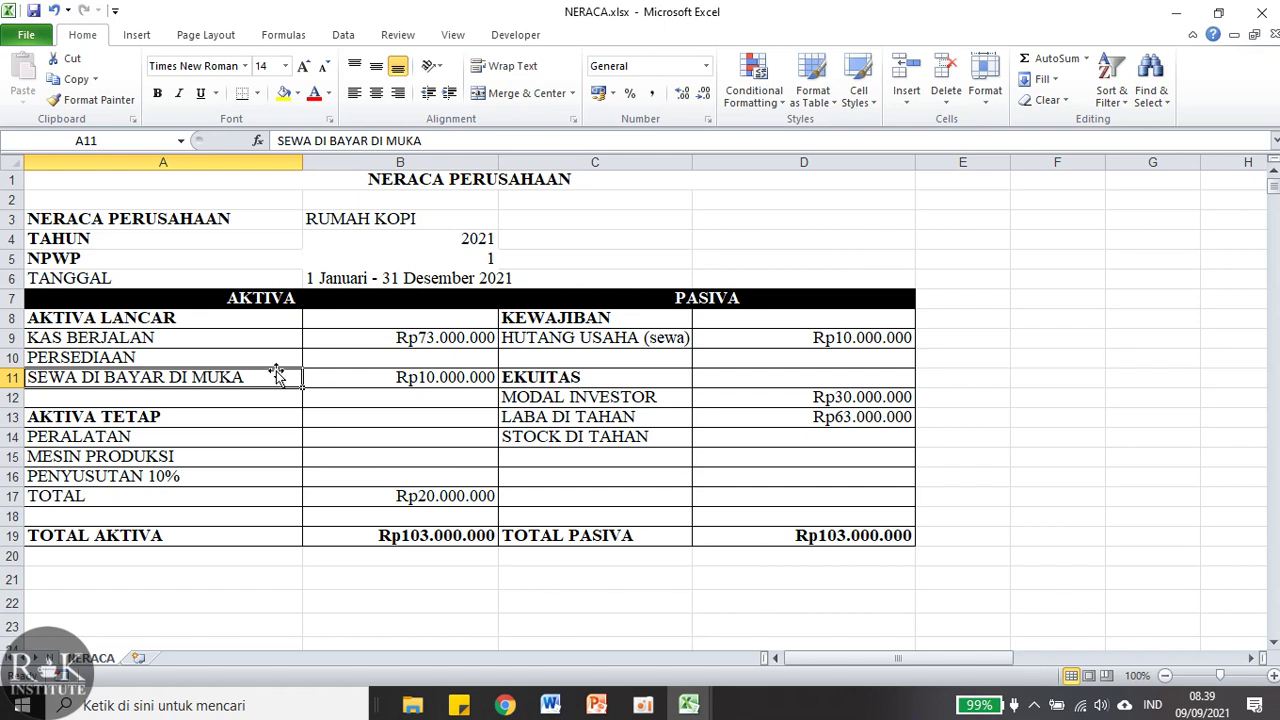
{"action": "left_click", "coordinate": [313, 358]}
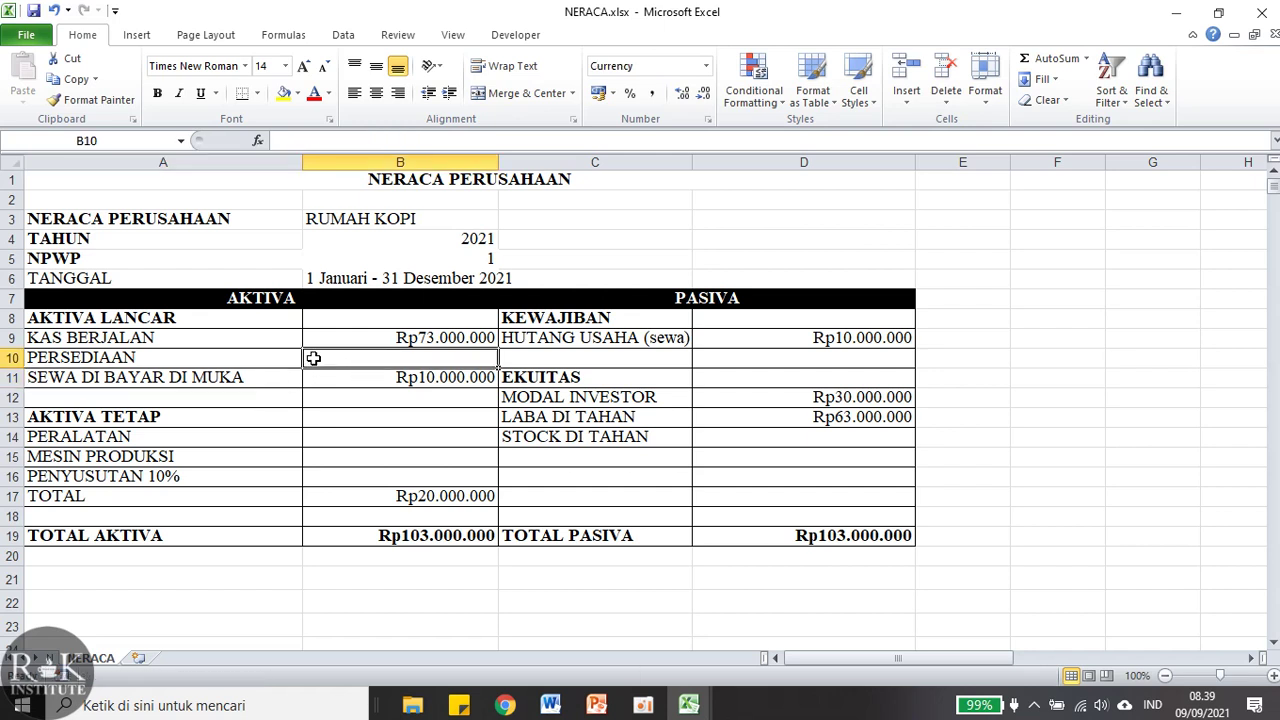
{"action": "type", "text": "5.000.000"}
{"action": "key", "text": "Return"}
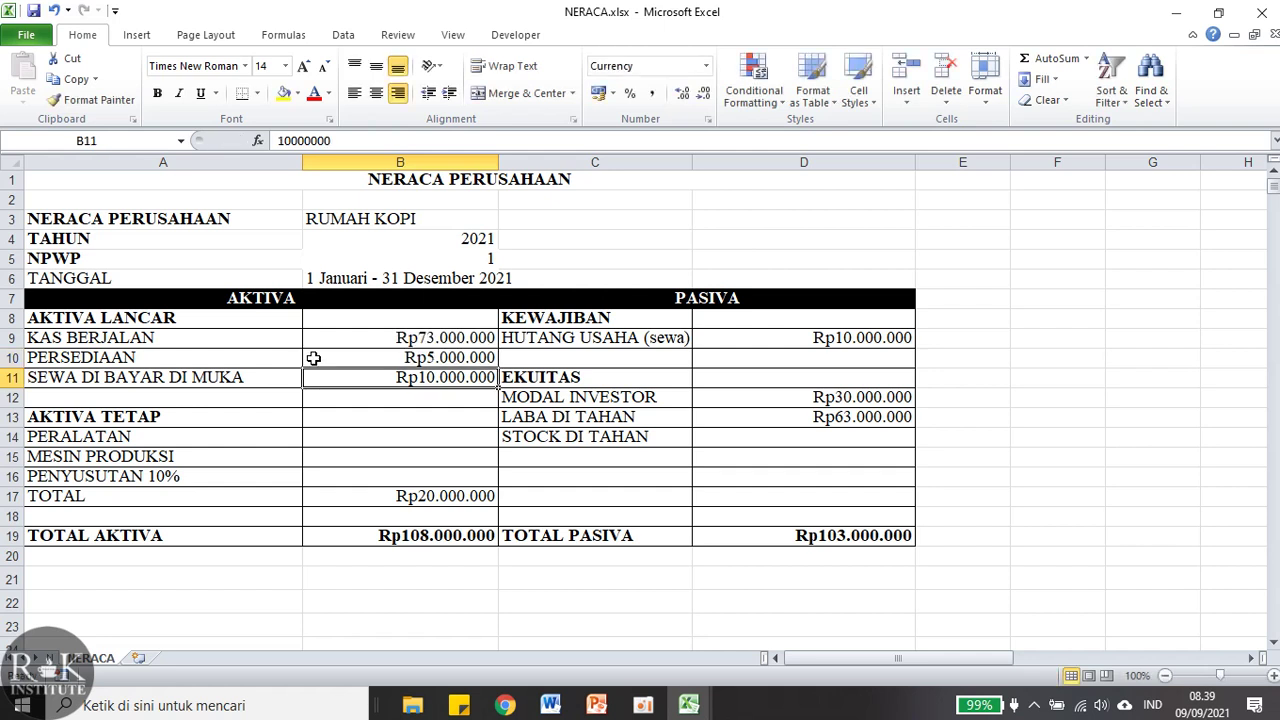
Extend the label in A10 to read PERSEDIAAN (STOCK OPNAME).
{"action": "left_click", "coordinate": [297, 358]}
{"action": "double_click", "coordinate": [297, 358]}
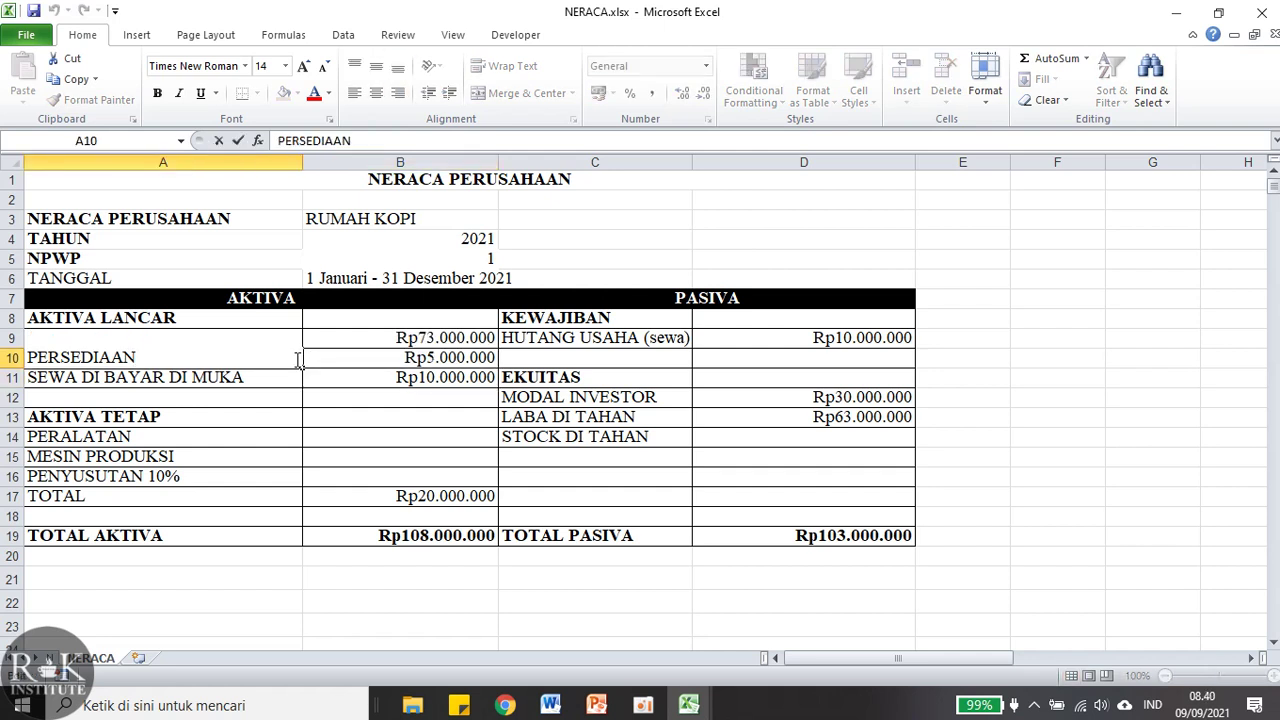
{"action": "type", "text": "(STOCK OPNAME"}
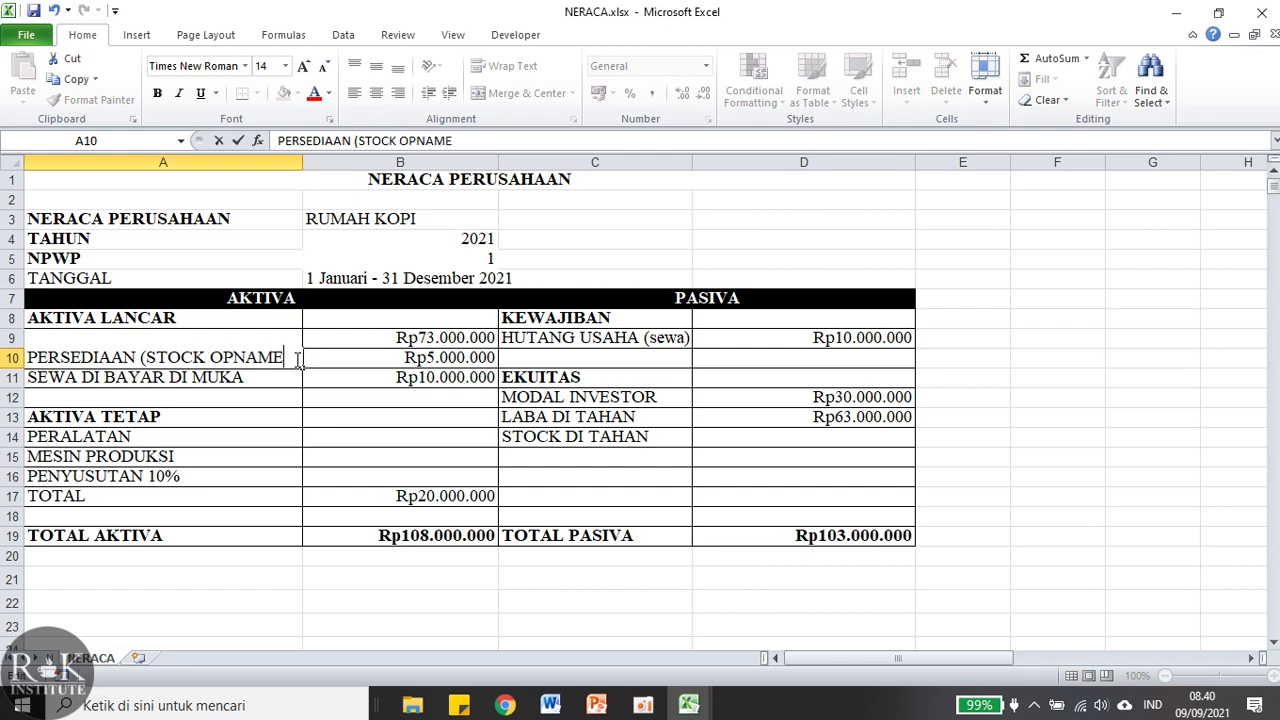
{"action": "key", "text": "Return"}
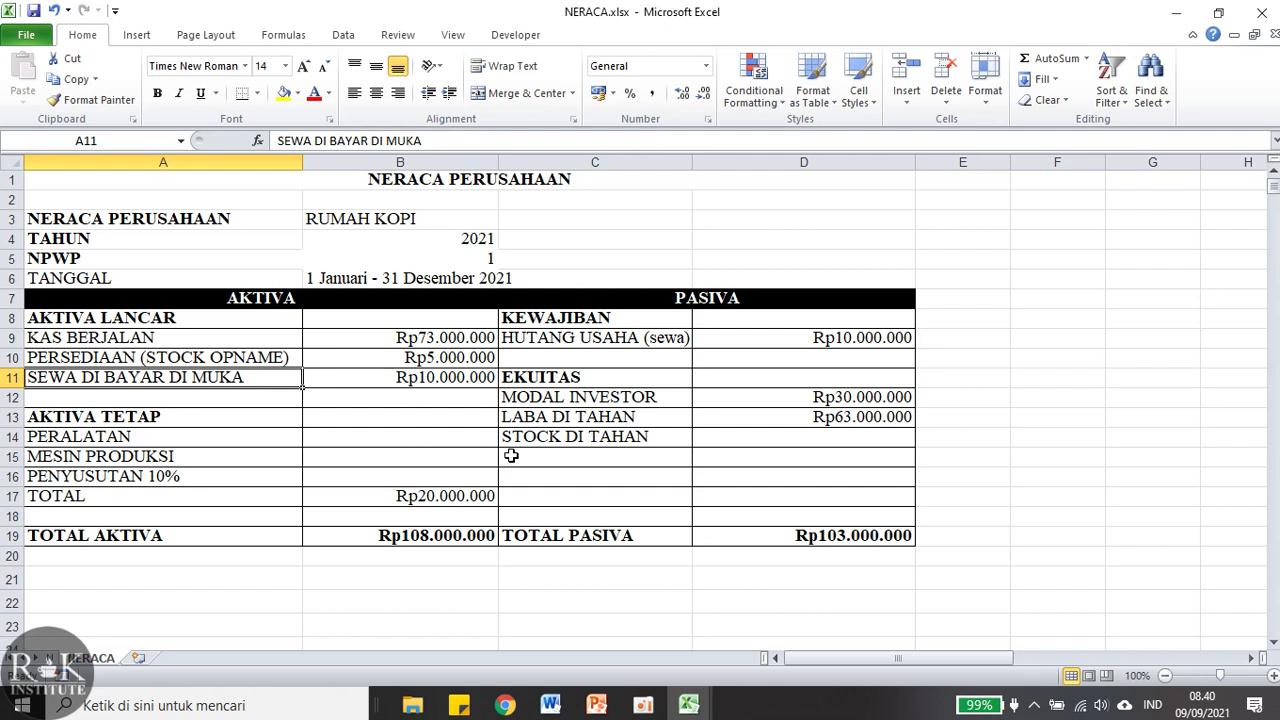
Enter Rp5.000.000 as the STOCK DI TAHAN amount in D14 under EKUITAS.
{"action": "left_click", "coordinate": [734, 435]}
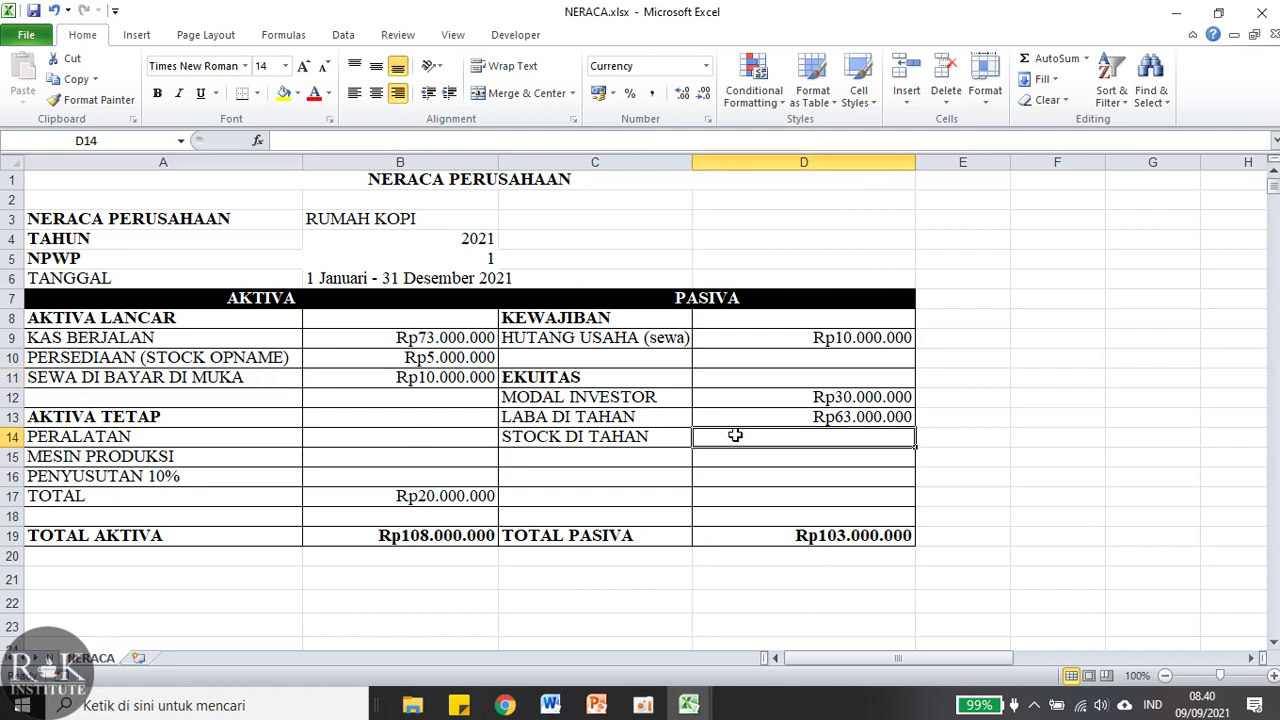
{"action": "type", "text": "50000000"}
{"action": "key", "text": "Return"}
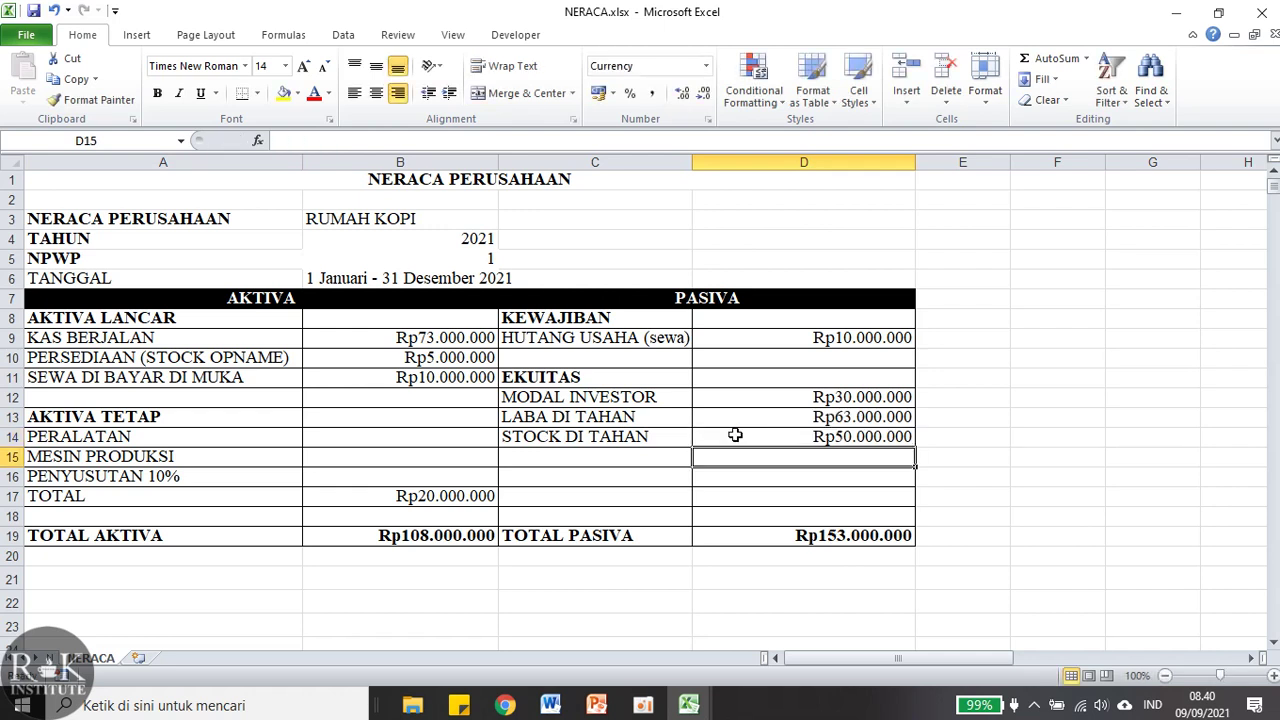
{"action": "left_click", "coordinate": [892, 432]}
{"action": "double_click", "coordinate": [892, 435]}
{"action": "key", "text": "BackSpace"}
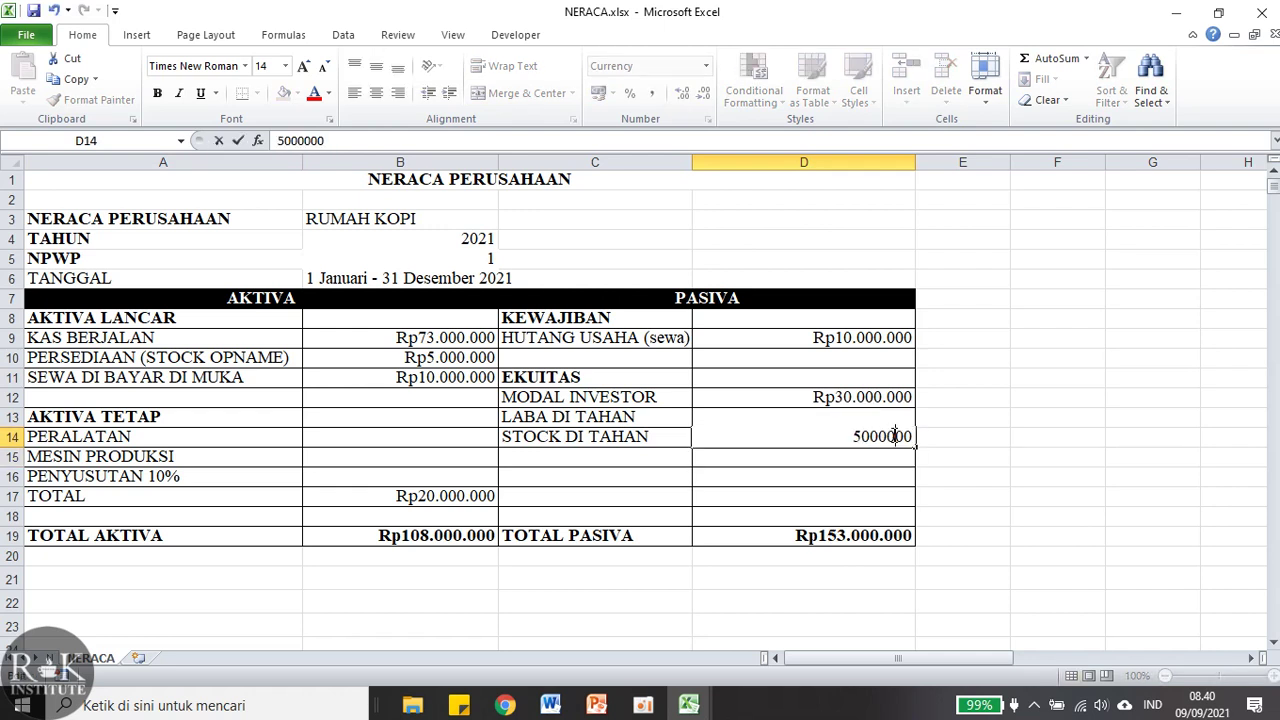
{"action": "key", "text": "Return"}
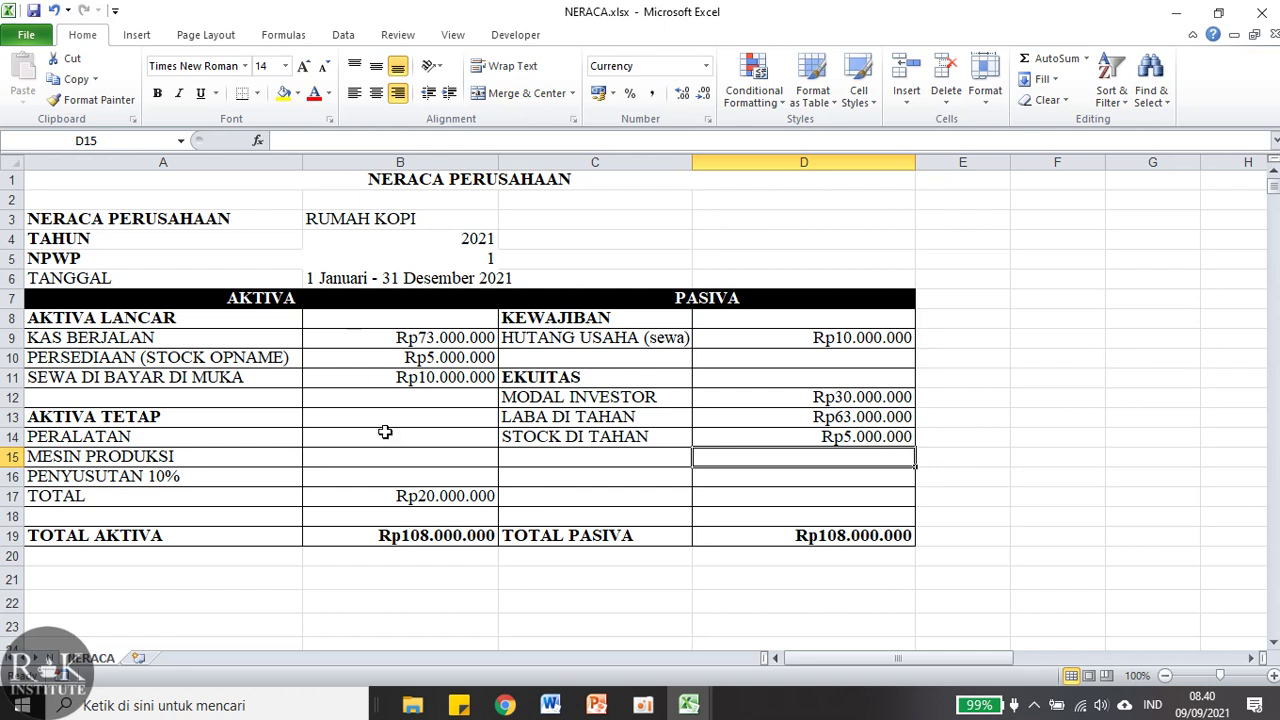
Calculate PENYUSUTAN 10% in B16 as 10% of the fixed-asset TOTAL with the formula =B17*10%.
{"action": "left_click", "coordinate": [451, 497]}
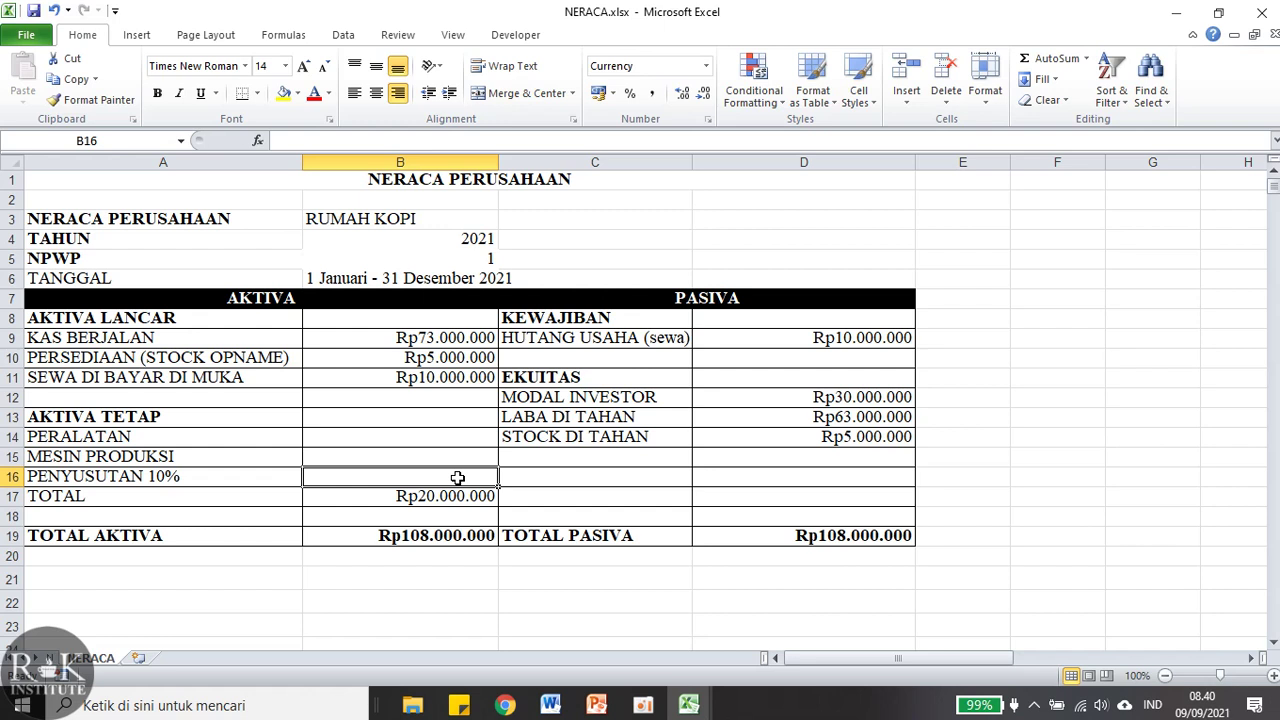
{"action": "type", "text": "="}
{"action": "left_click", "coordinate": [484, 495]}
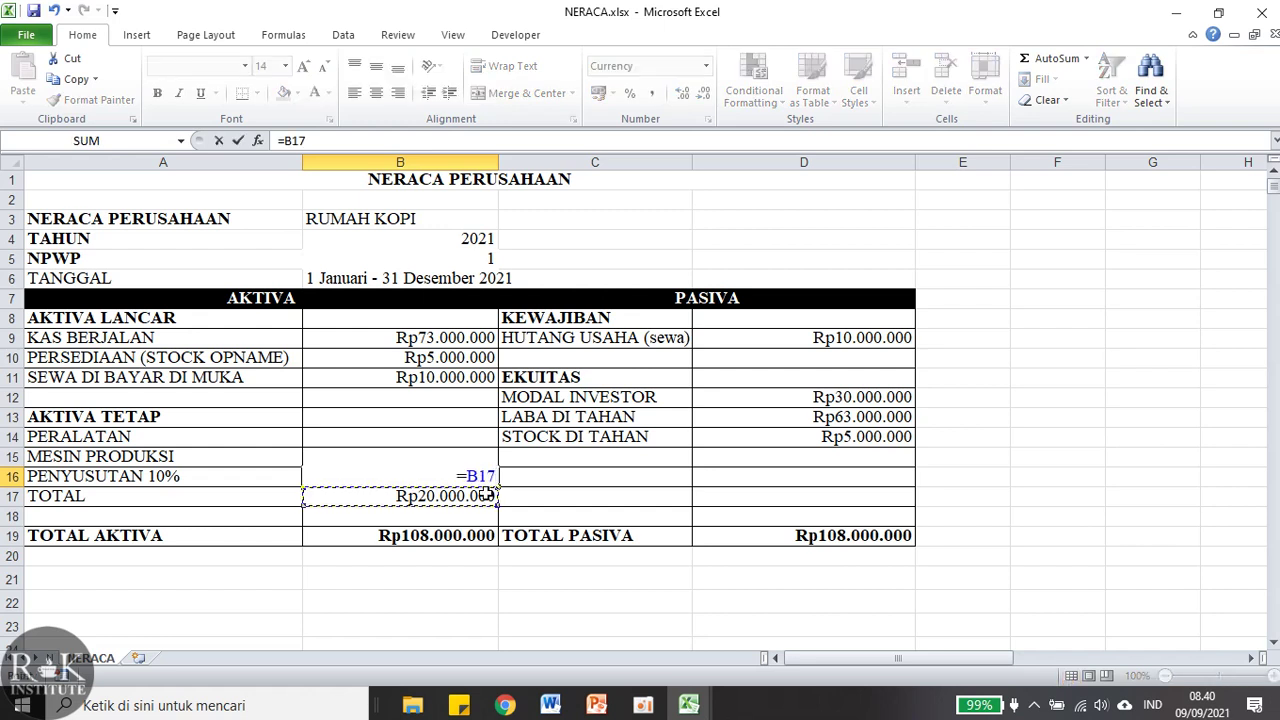
{"action": "type", "text": "*10%"}
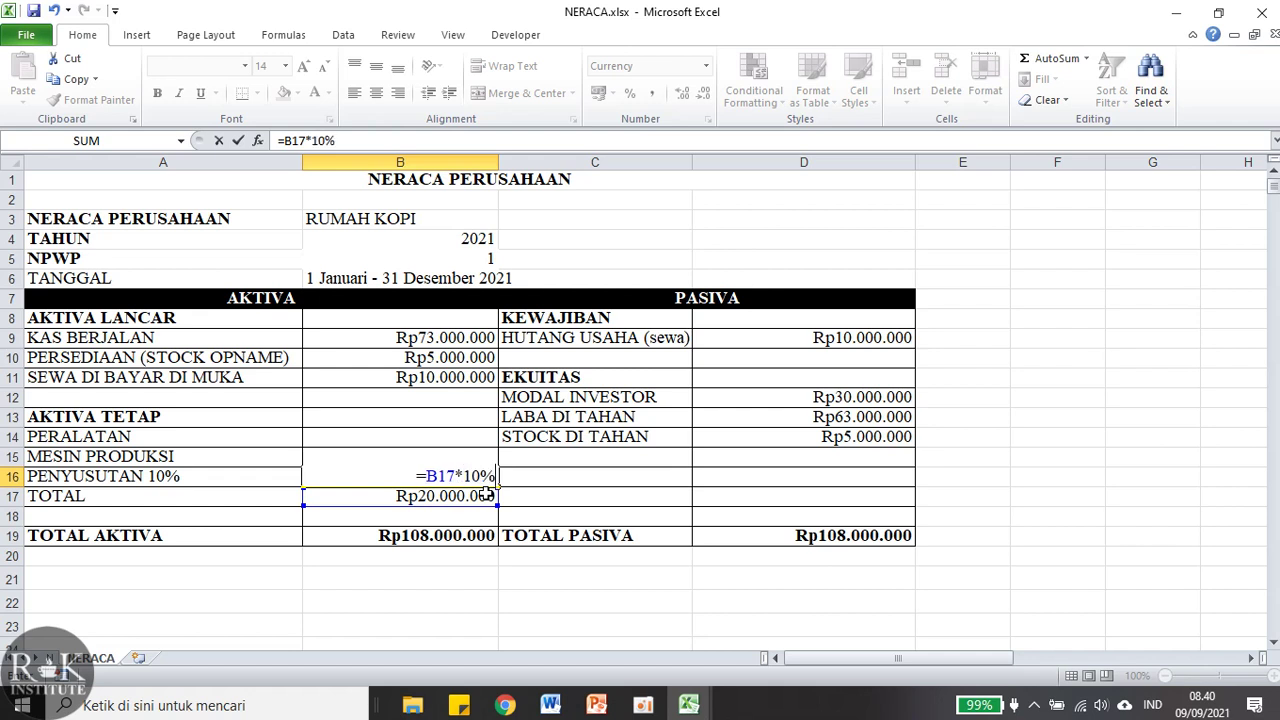
{"action": "key", "text": "Return"}
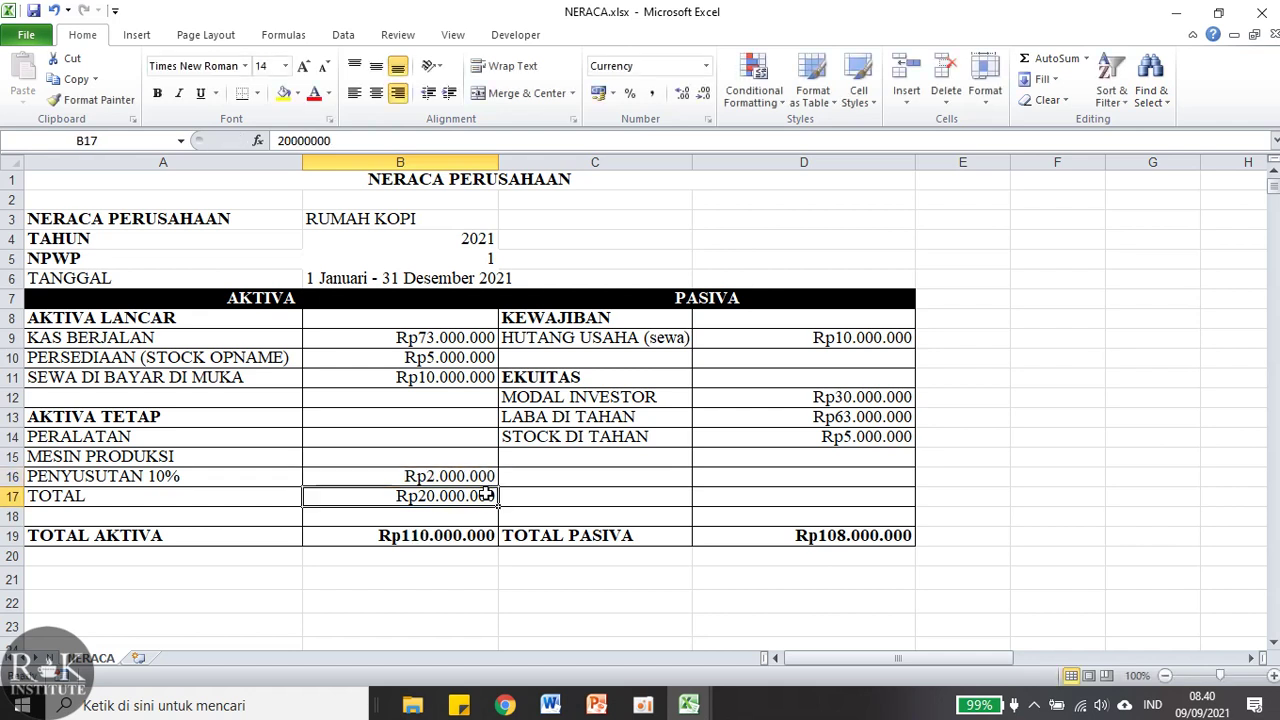
Delete the empty MESIN PRODUKSI row under AKTIVA TETAP.
{"action": "left_click", "coordinate": [460, 473]}
{"action": "left_click", "coordinate": [458, 457]}
{"action": "left_click", "coordinate": [12, 456]}
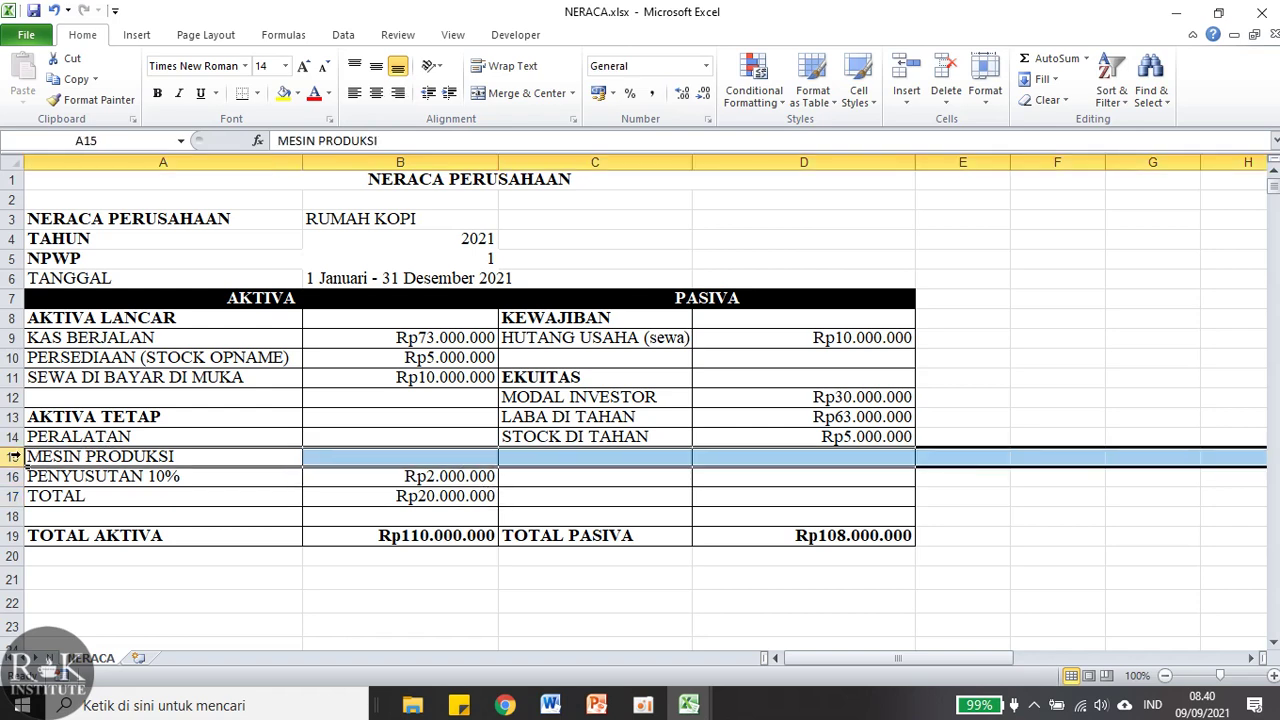
{"action": "left_click", "coordinate": [945, 75]}
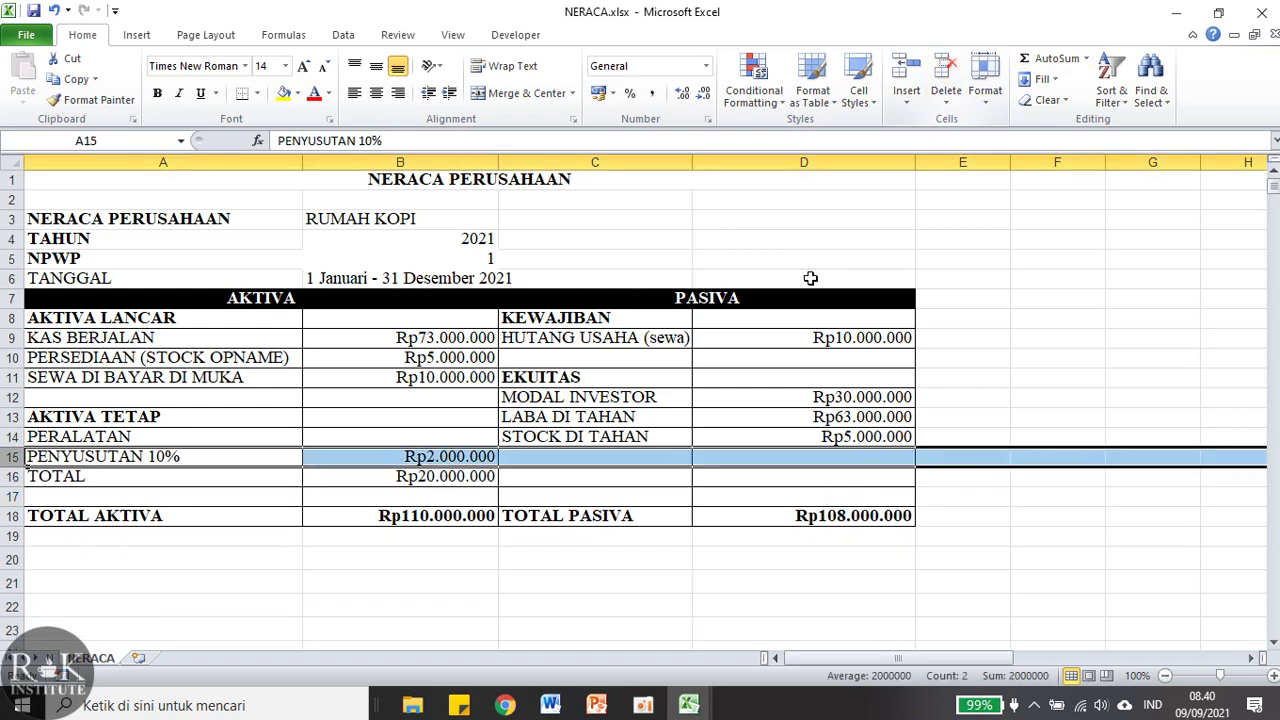
Enter Rp18.000.000 as the PERALATAN amount in B14 under AKTIVA TETAP.
{"action": "left_click", "coordinate": [418, 437]}
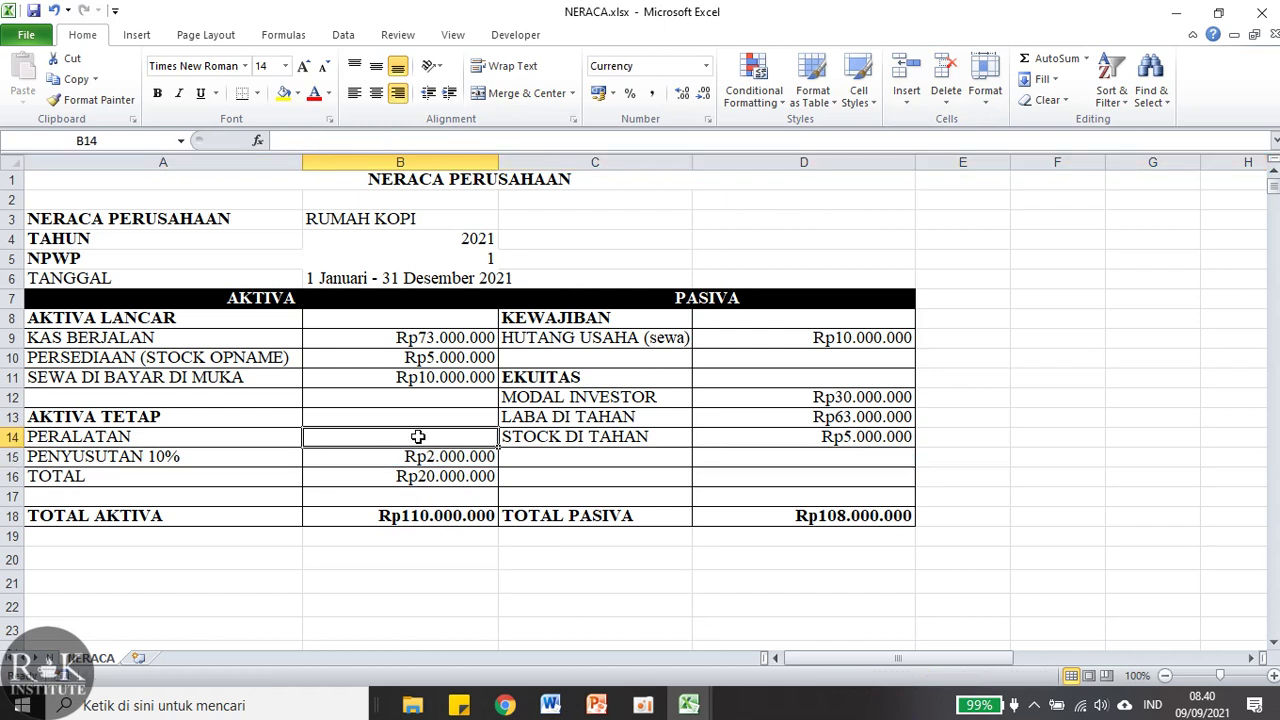
{"action": "type", "text": "18000000"}
{"action": "key", "text": "Return"}
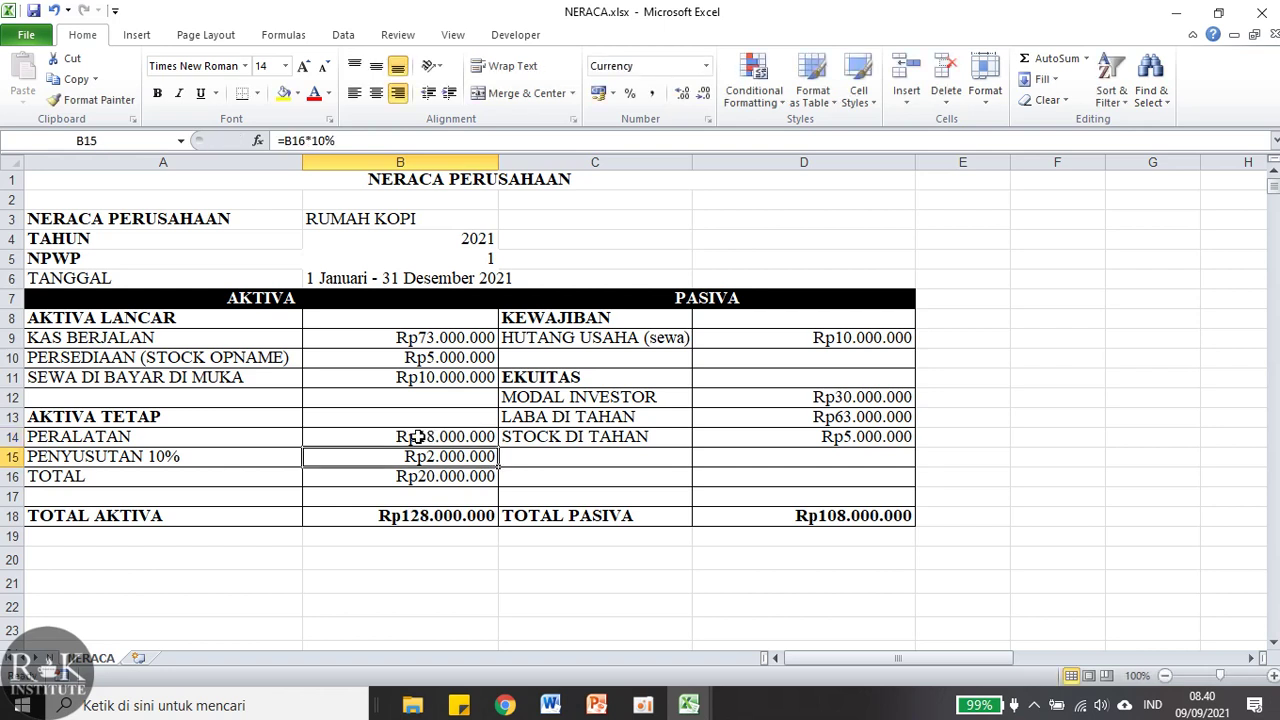
Rewrite the TOTAL AKTIVA formula in B18 as =SUM(B9:B11)+B16 to add the current assets and the fixed-asset TOTAL.
{"action": "left_click", "coordinate": [477, 515]}
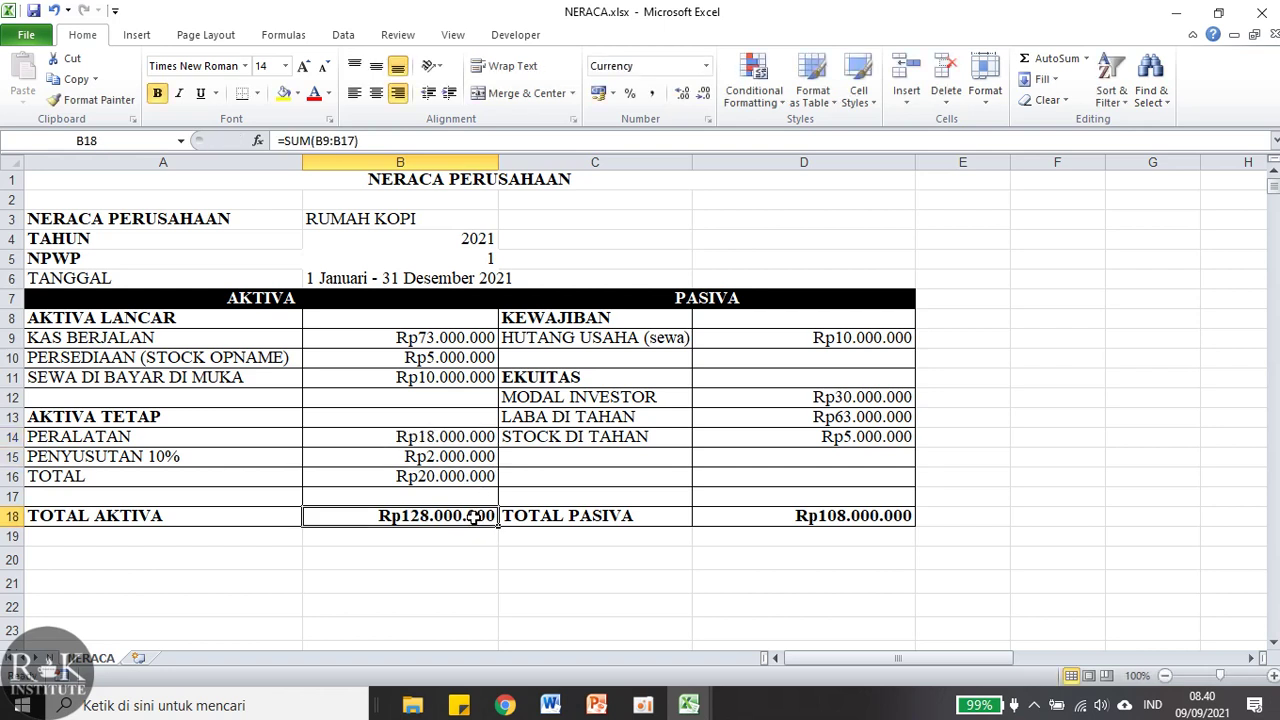
{"action": "left_click", "coordinate": [248, 483]}
{"action": "left_click", "coordinate": [400, 480]}
{"action": "double_click", "coordinate": [395, 517]}
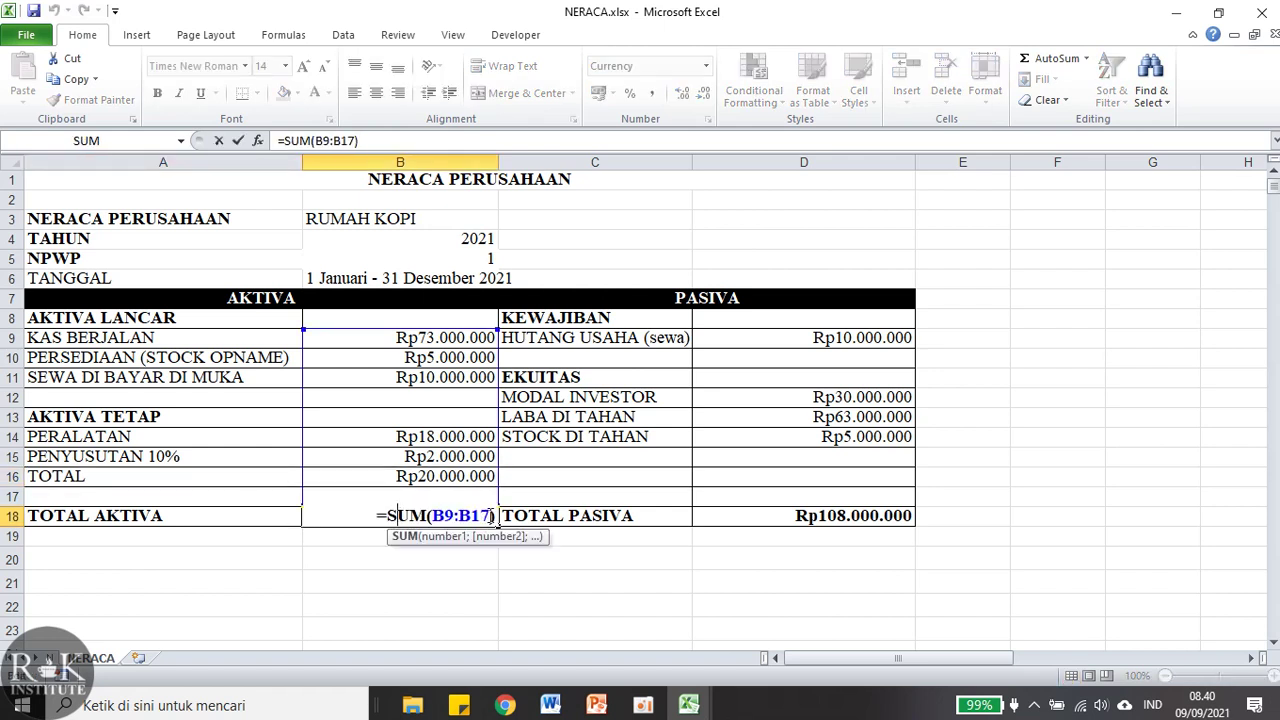
{"action": "key", "text": "BackSpace"}
{"action": "key", "text": "BackSpace"}
{"action": "key", "text": "BackSpace"}
{"action": "key", "text": "BackSpace"}
{"action": "key", "text": "BackSpace"}
{"action": "key", "text": "BackSpace"}
{"action": "key", "text": "BackSpace"}
{"action": "key", "text": "BackSpace"}
{"action": "key", "text": "BackSpace"}
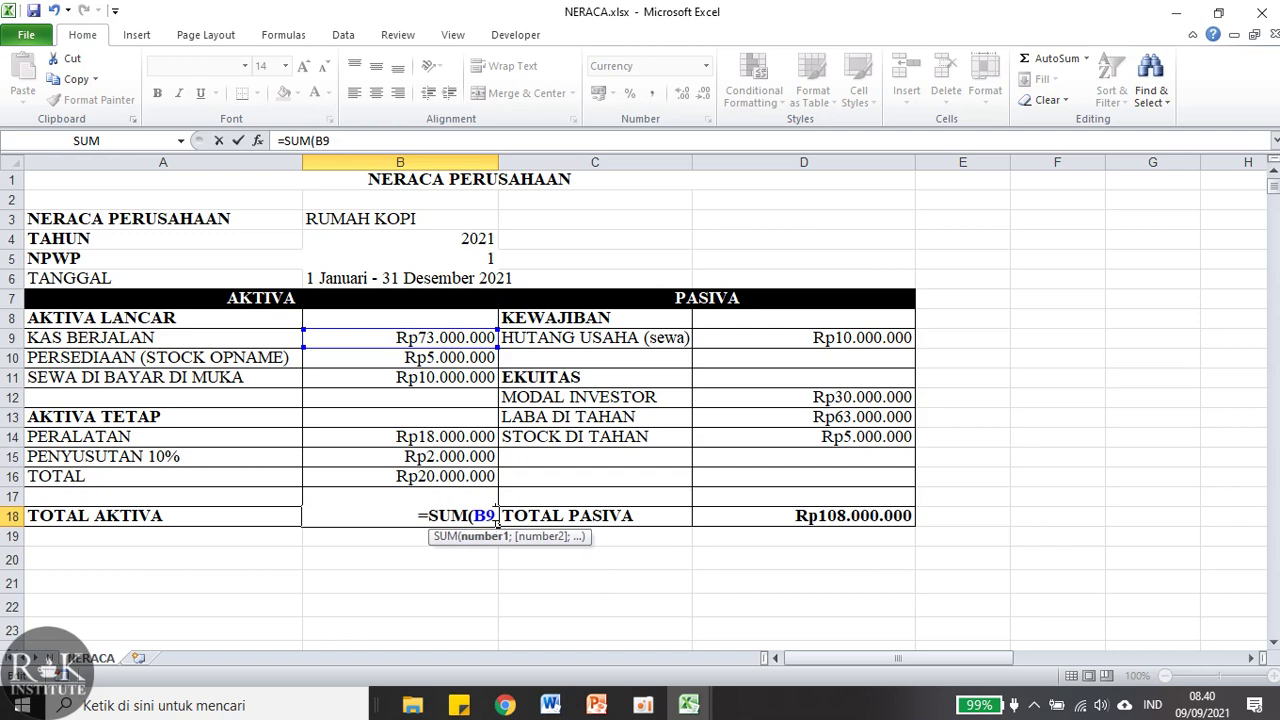
{"action": "key", "text": "BackSpace"}
{"action": "key", "text": "BackSpace"}
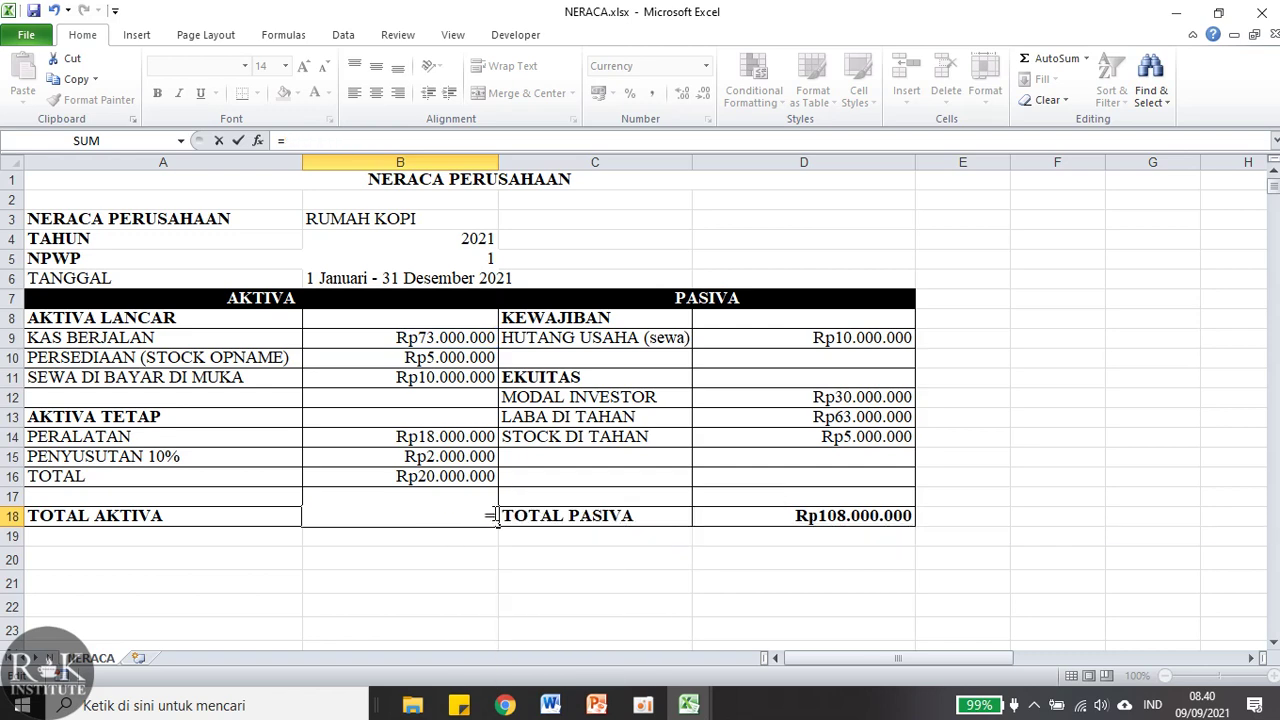
{"action": "type", "text": "SUM("}
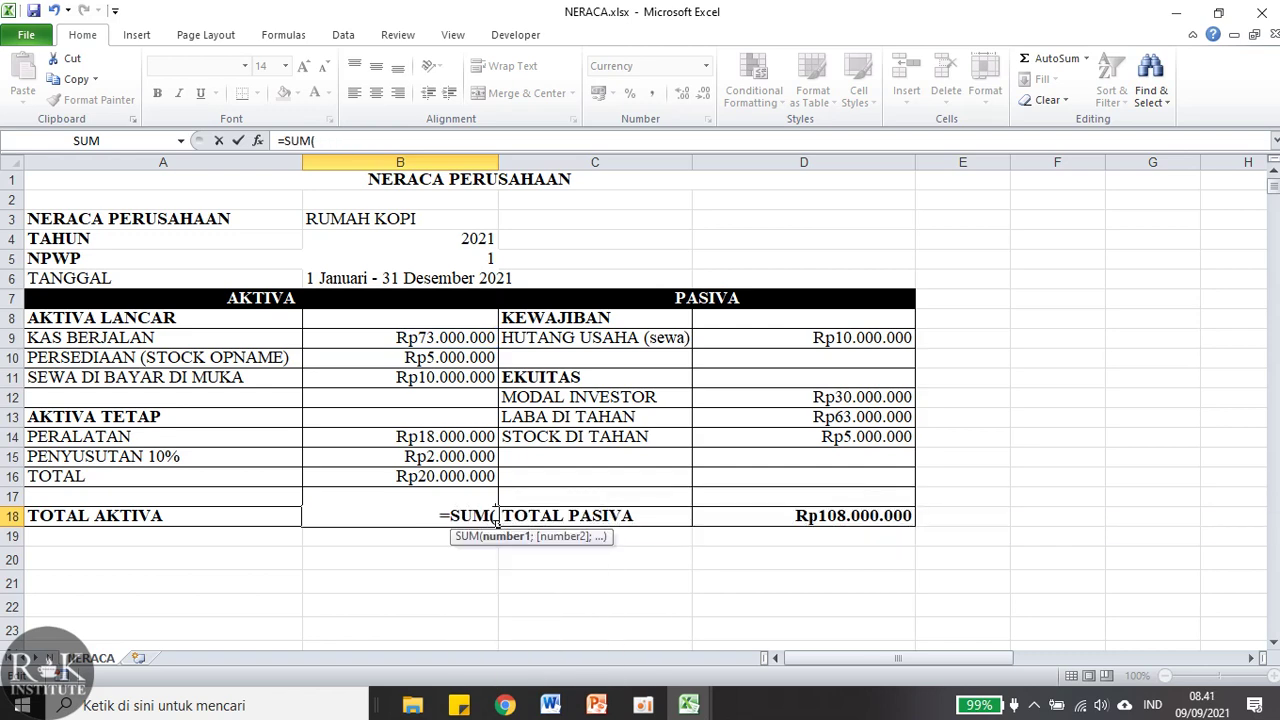
{"action": "left_click_drag", "start_coordinate": [466, 338], "coordinate": [482, 376]}
{"action": "type", "text": ")+"}
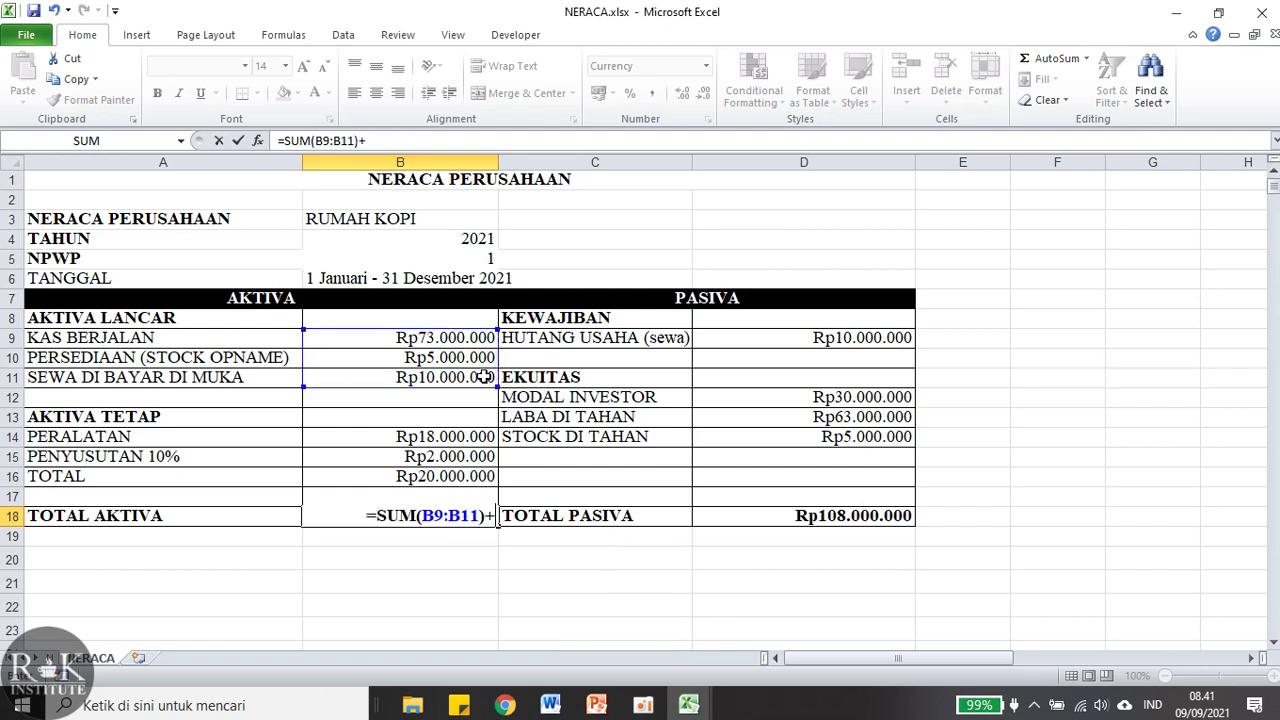
{"action": "left_click", "coordinate": [469, 476]}
{"action": "key", "text": "Return"}
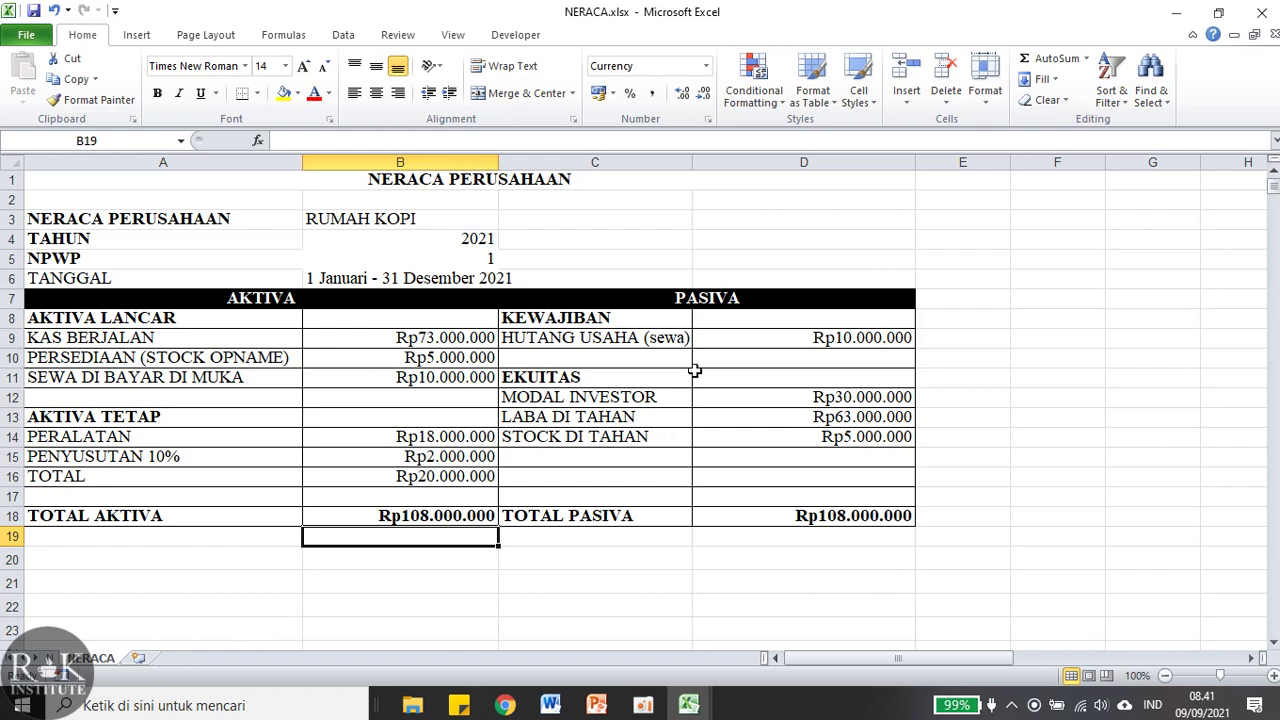
Check the LABA DI TAHAN, stock, PERALATAN and PENYUSUTAN amounts, and compare TOTAL AKTIVA with TOTAL PASIVA.
{"action": "left_click", "coordinate": [734, 442]}
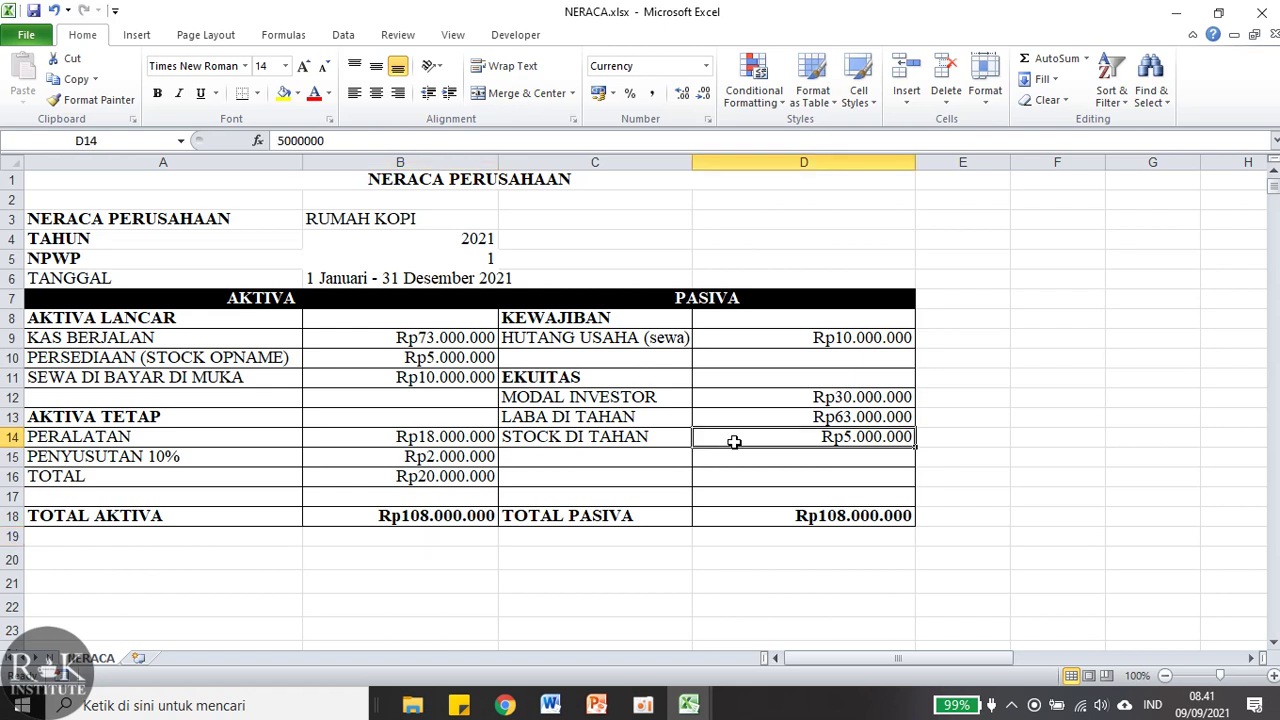
{"action": "left_click", "coordinate": [744, 417]}
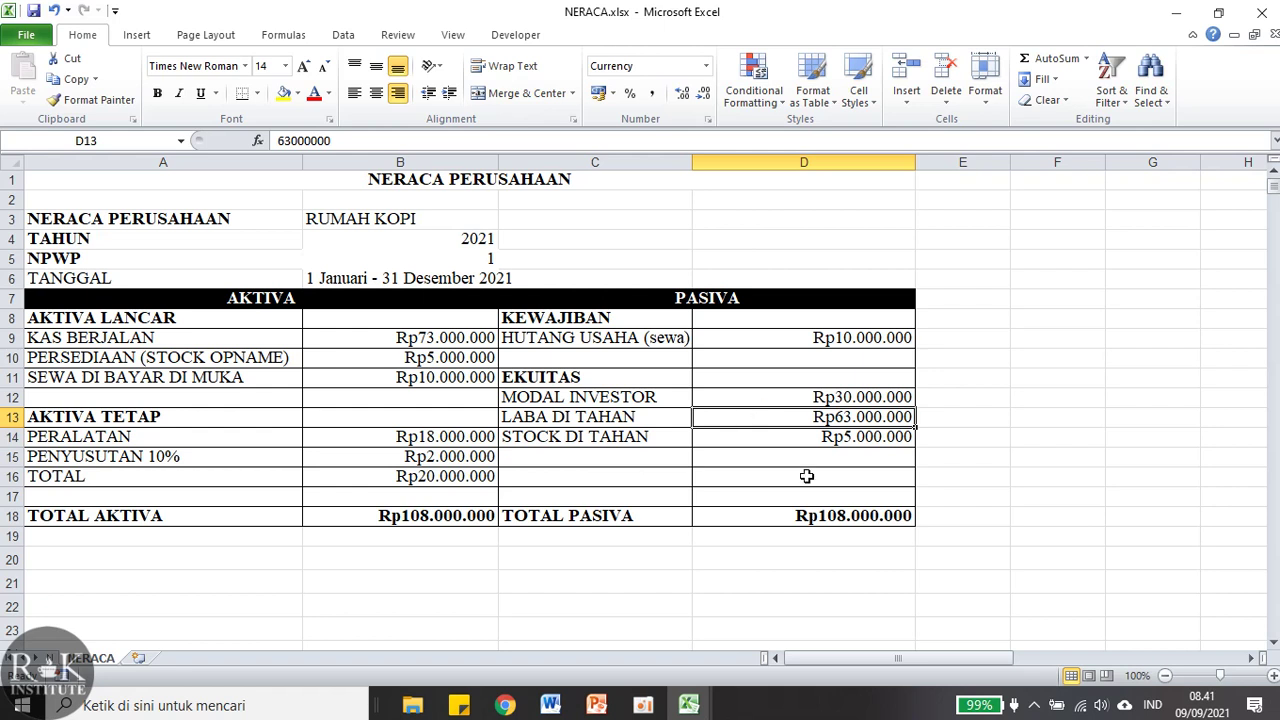
{"action": "left_click", "coordinate": [778, 436]}
{"action": "left_click", "coordinate": [437, 357]}
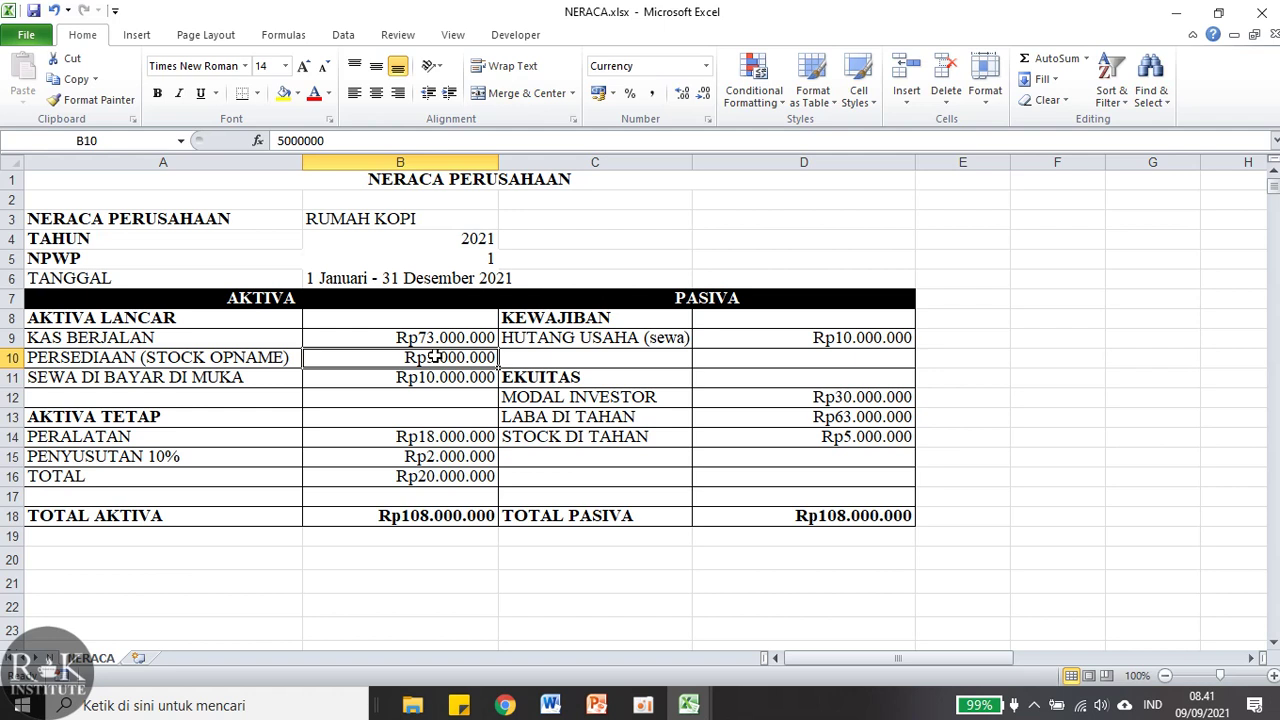
{"action": "left_click", "coordinate": [760, 444]}
{"action": "left_click", "coordinate": [490, 484]}
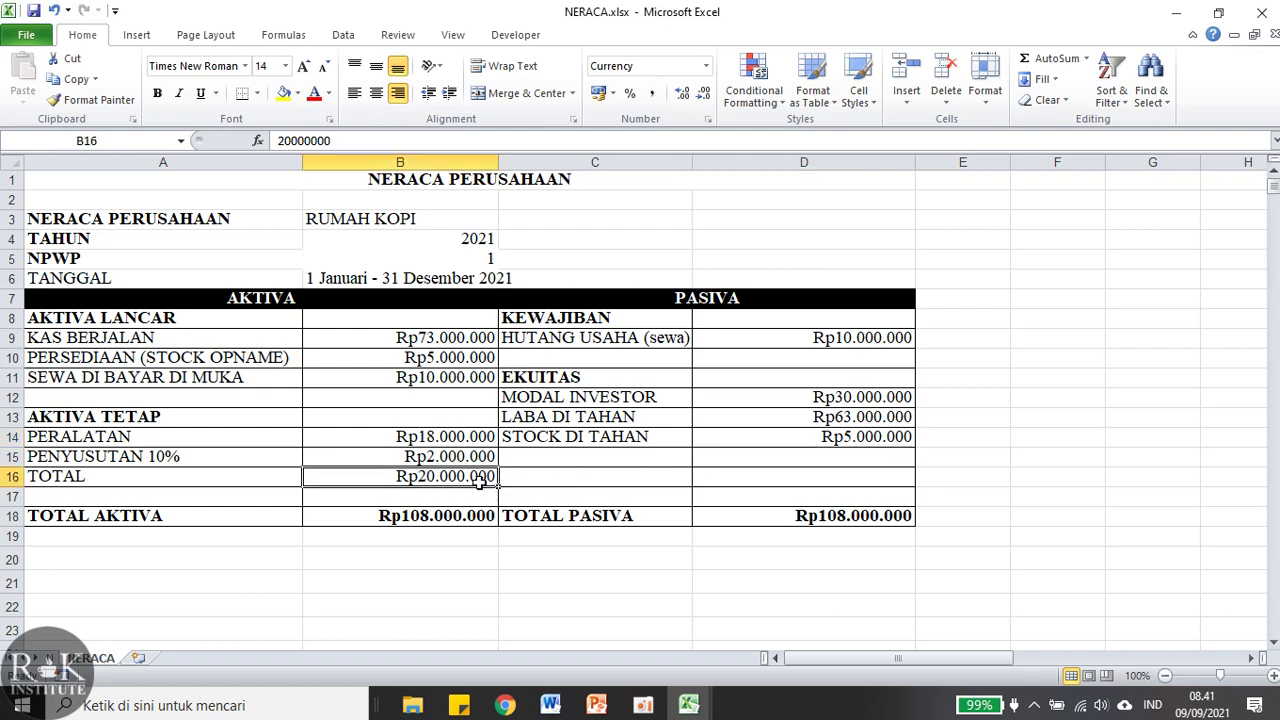
{"action": "left_click", "coordinate": [427, 436]}
{"action": "left_click", "coordinate": [430, 452]}
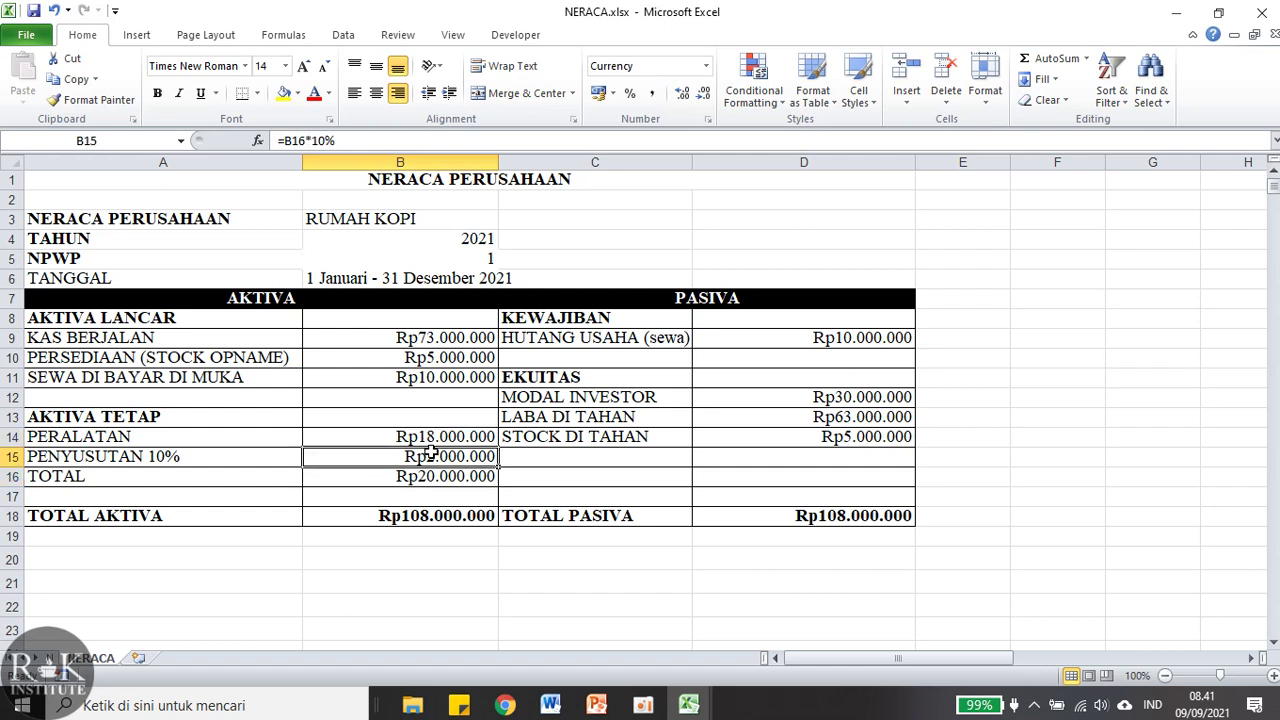
{"action": "left_click", "coordinate": [442, 438]}
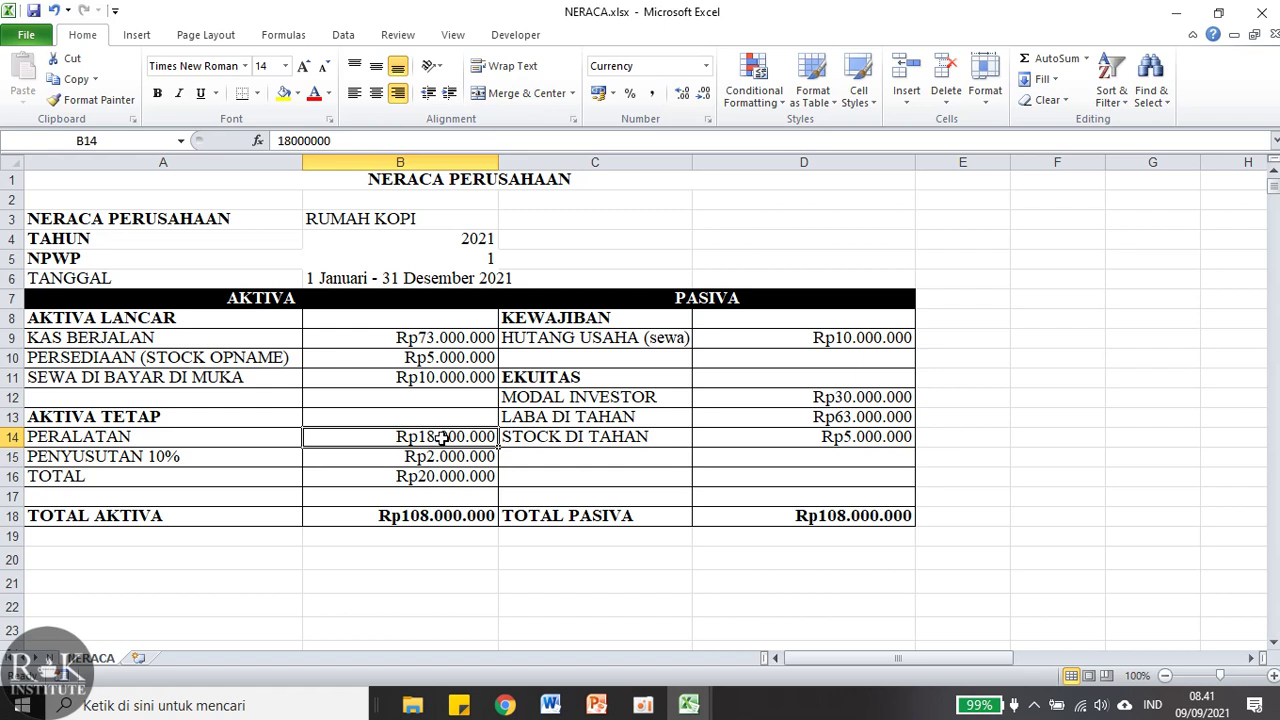
{"action": "left_click", "coordinate": [452, 515]}
{"action": "left_click", "coordinate": [826, 524]}
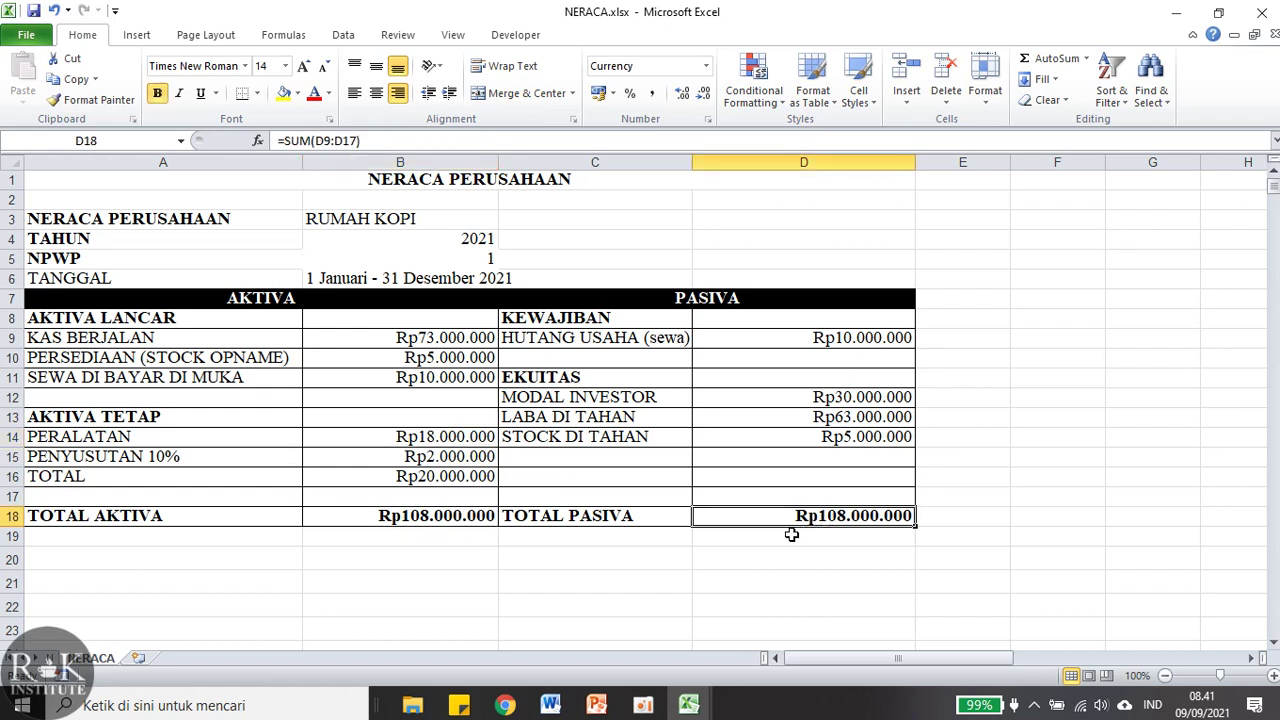
{"action": "left_click", "coordinate": [479, 533]}
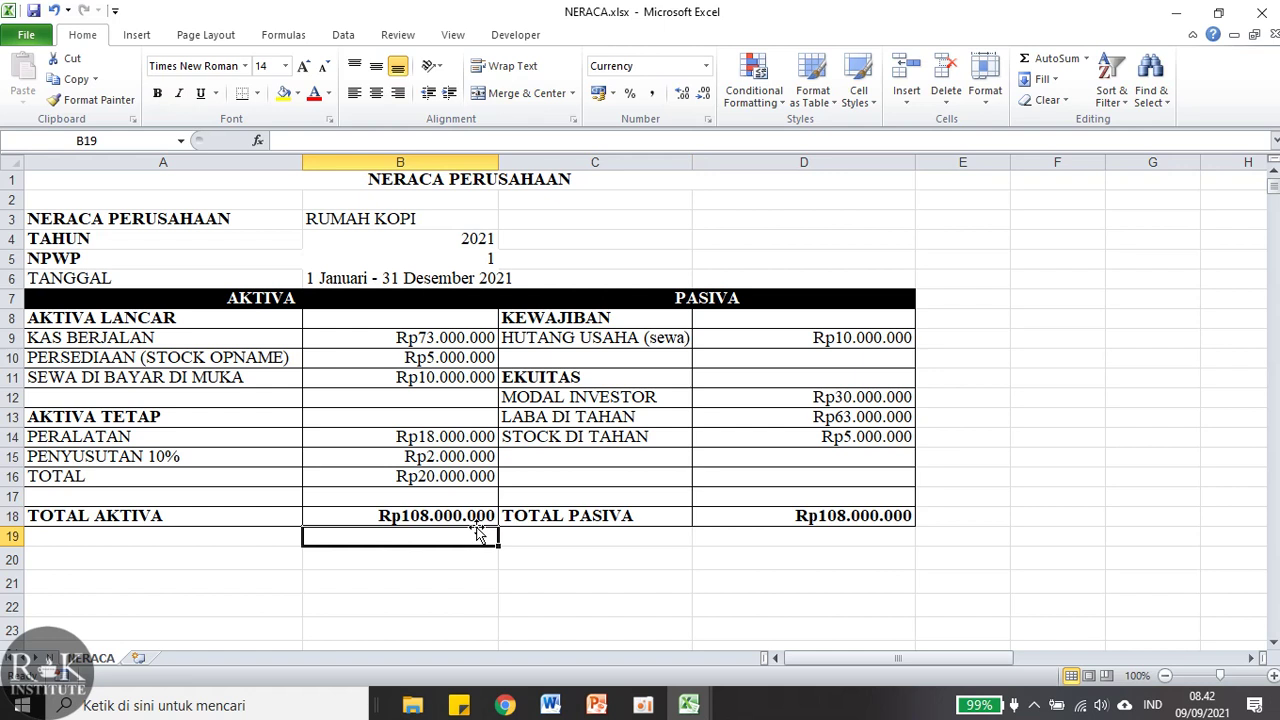
{"action": "left_click", "coordinate": [474, 514]}
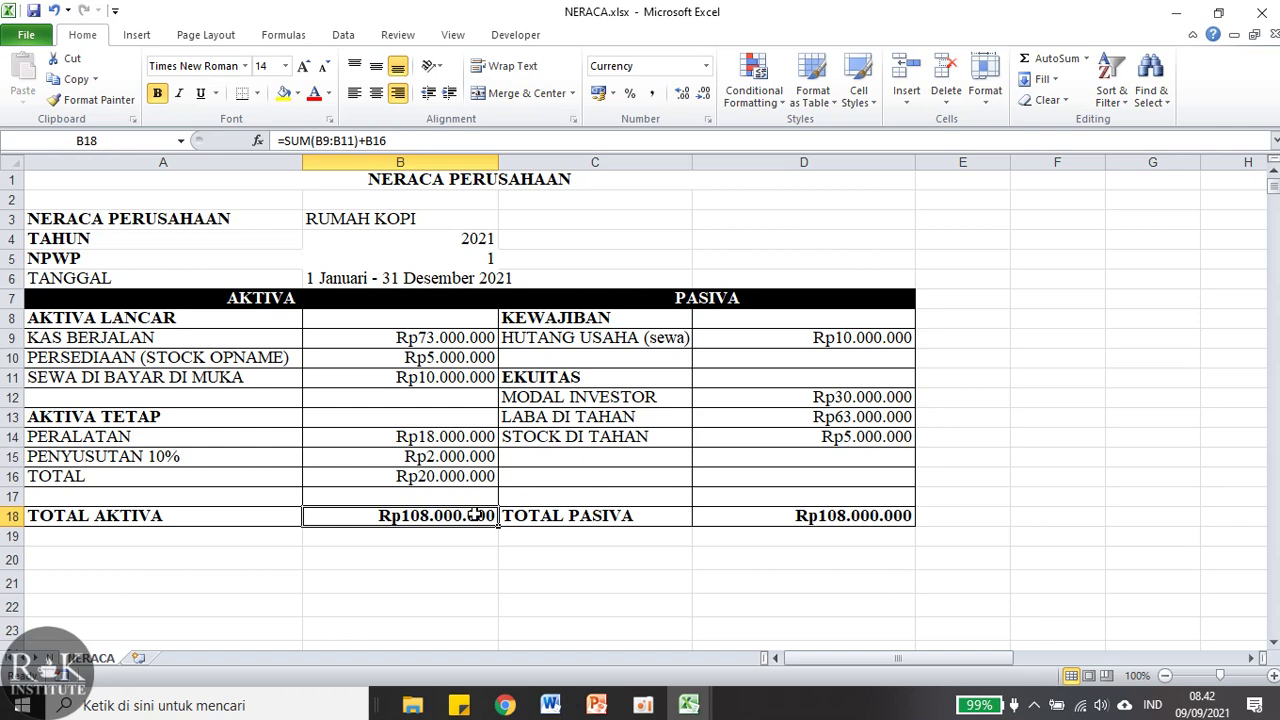
{"action": "left_click", "coordinate": [643, 705]}
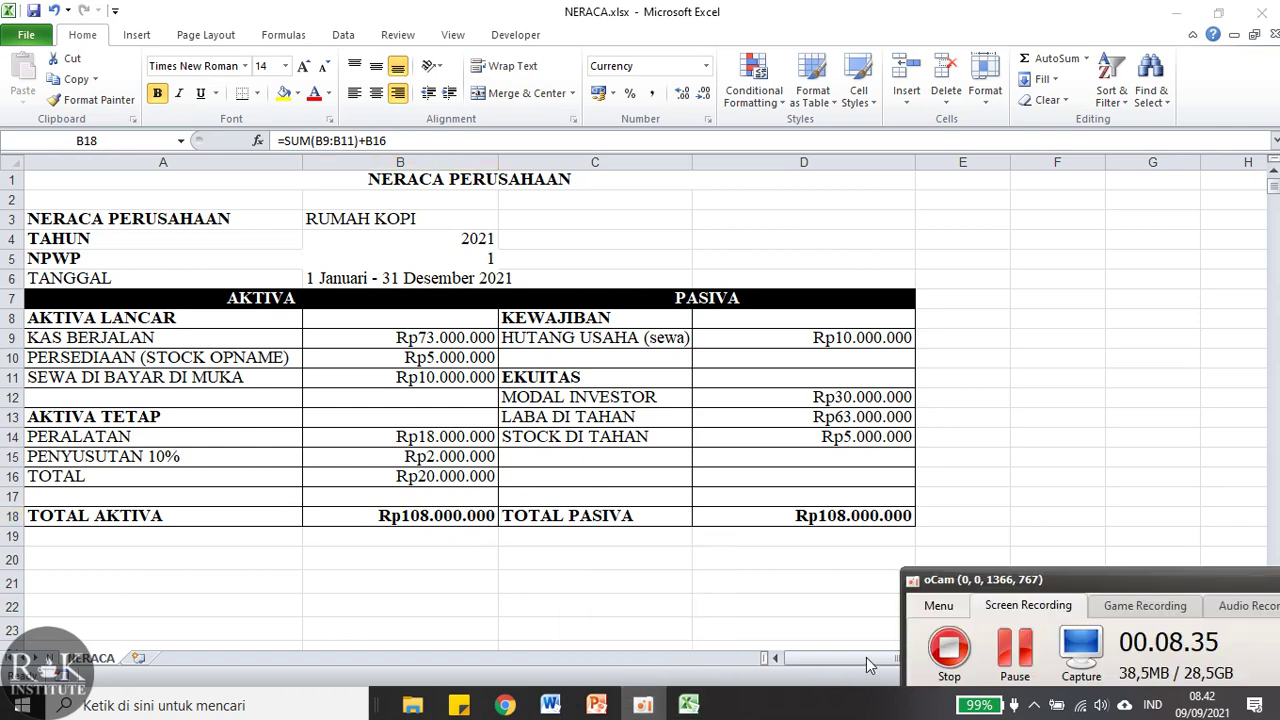